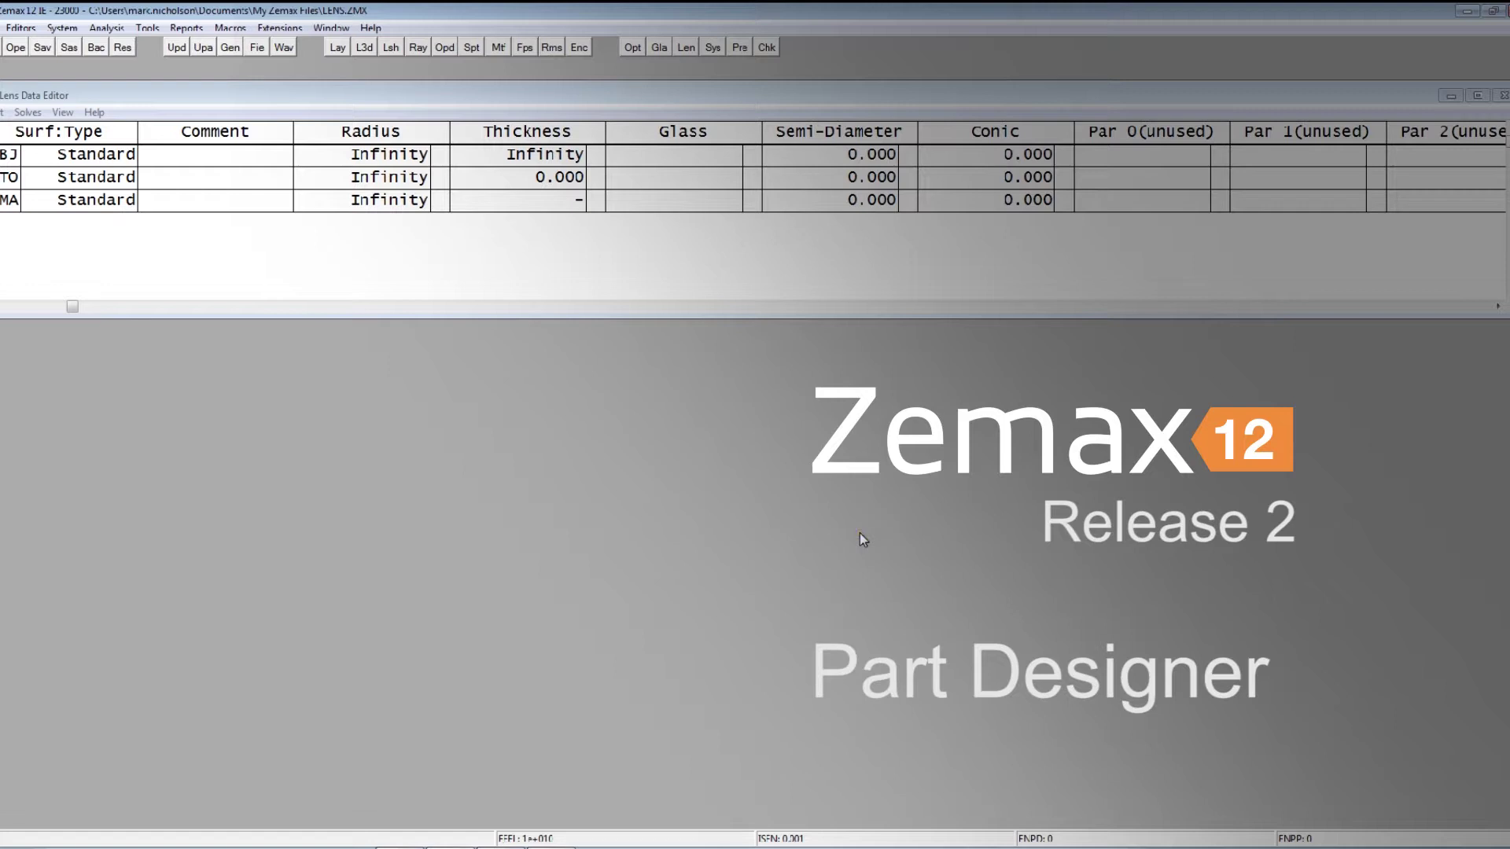
Launch Zemax Part Designer from Tools > Miscellaneous with an empty untitled script.
click(848, 527)
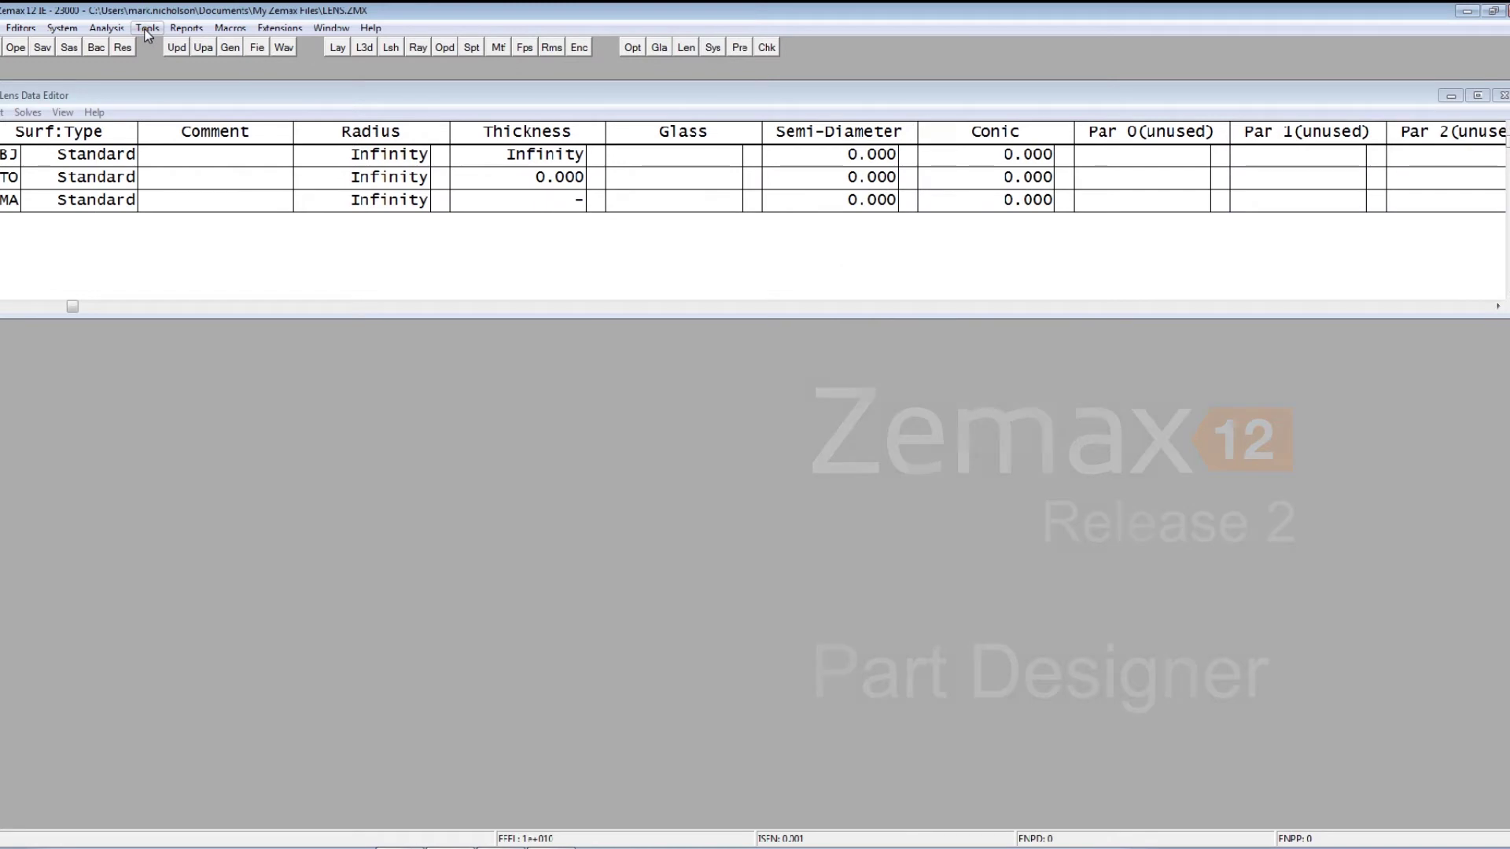
click(147, 30)
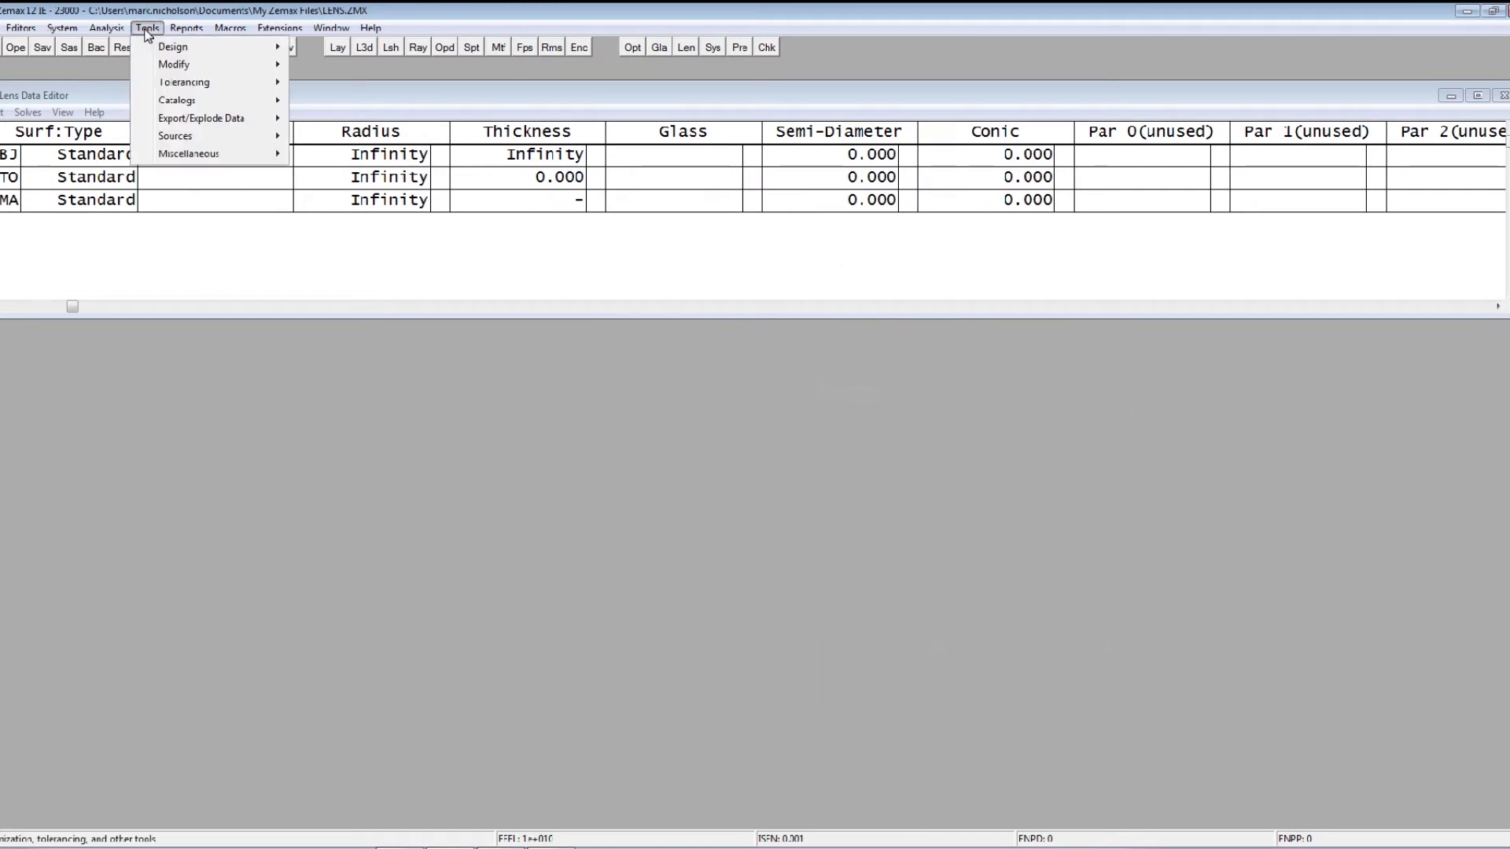
mouse_move(186, 153)
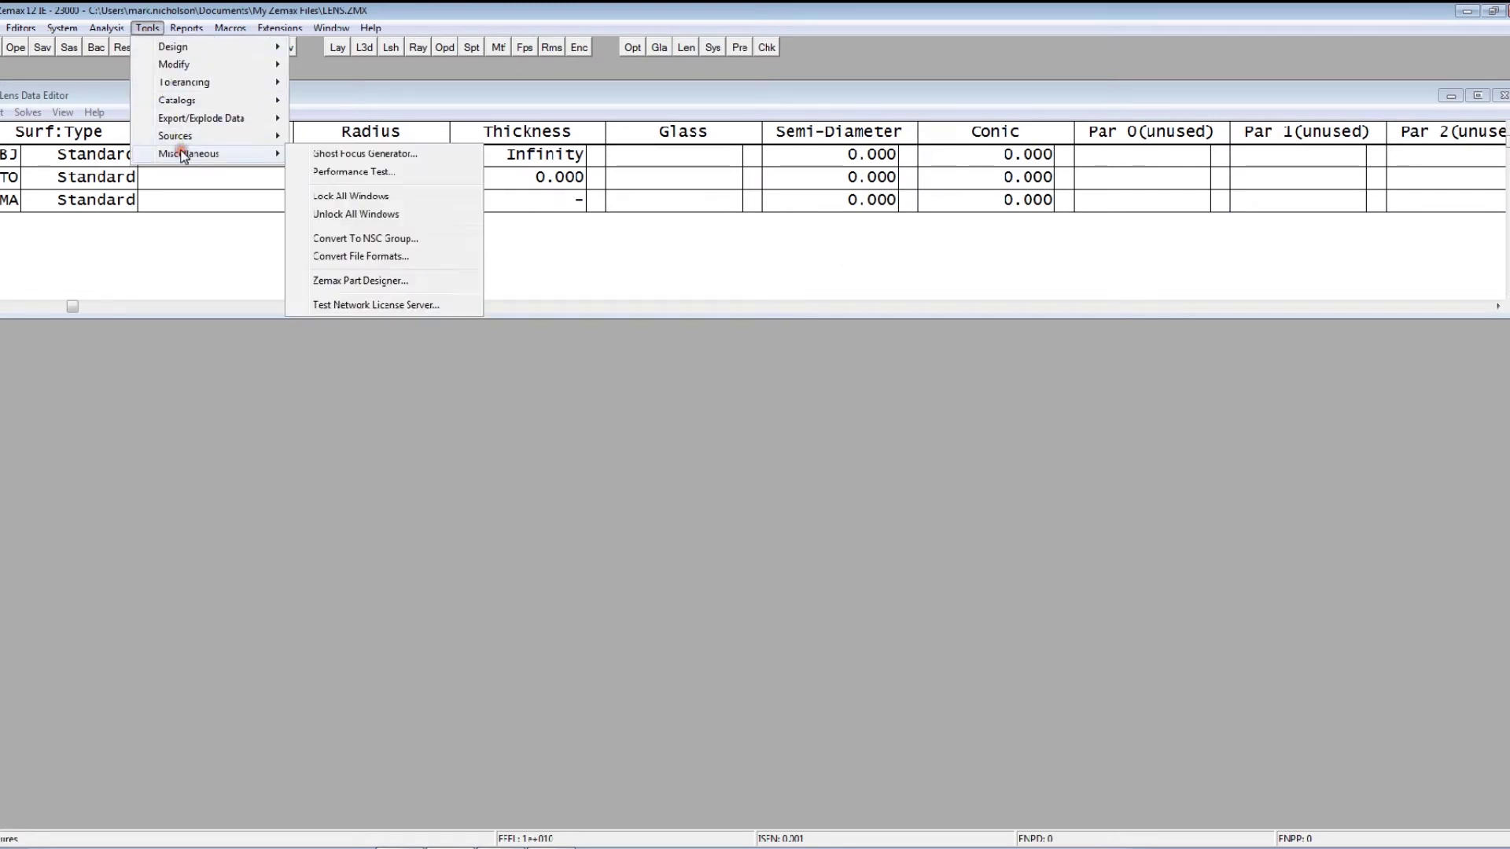
click(381, 282)
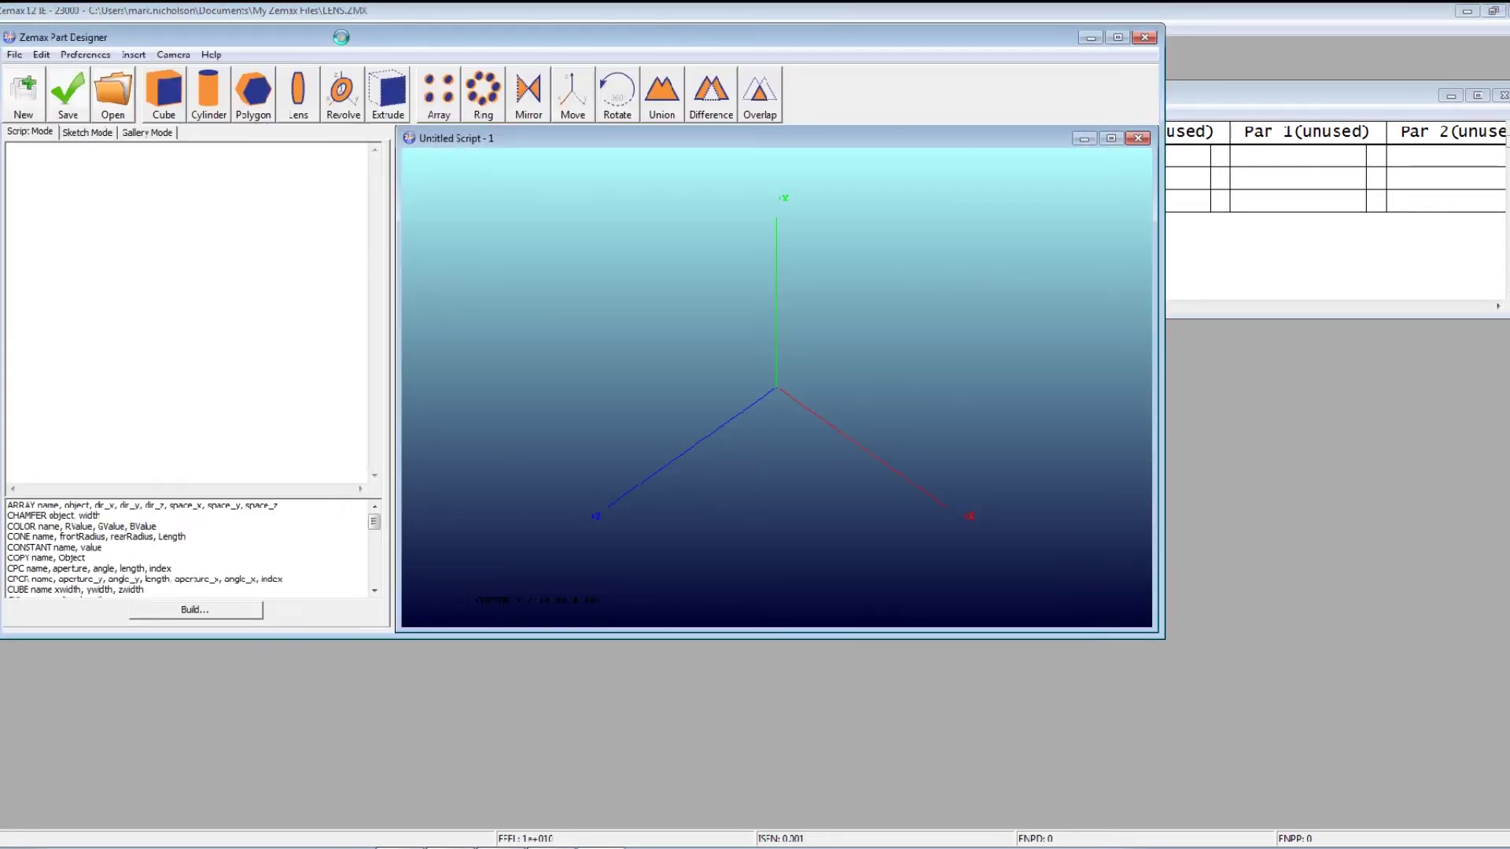
Move the Part Designer window down, make it taller, and switch to Gallery Mode.
drag(344, 40, 385, 101)
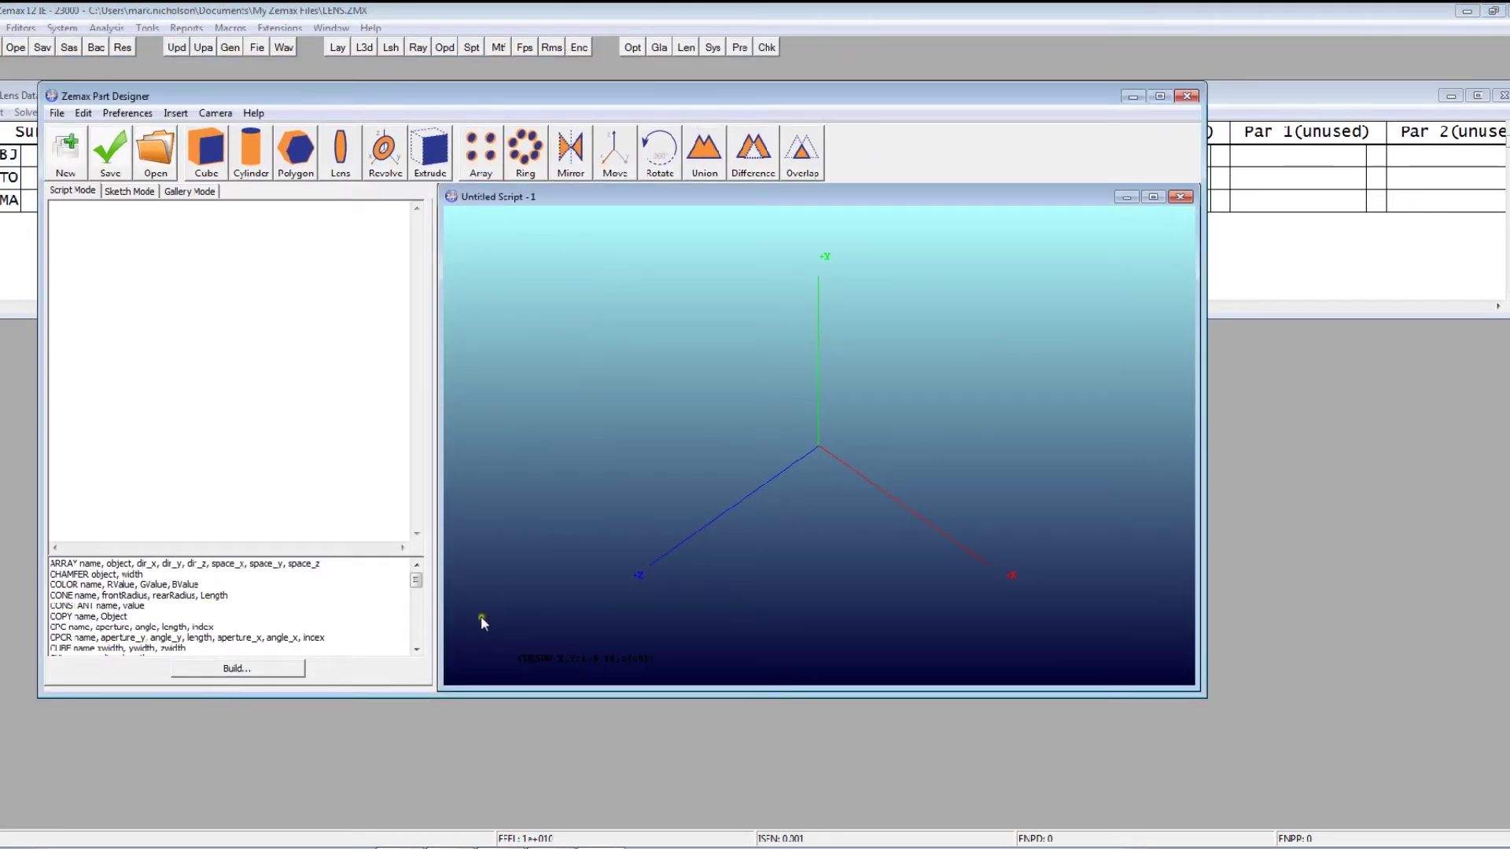
drag(418, 695, 418, 766)
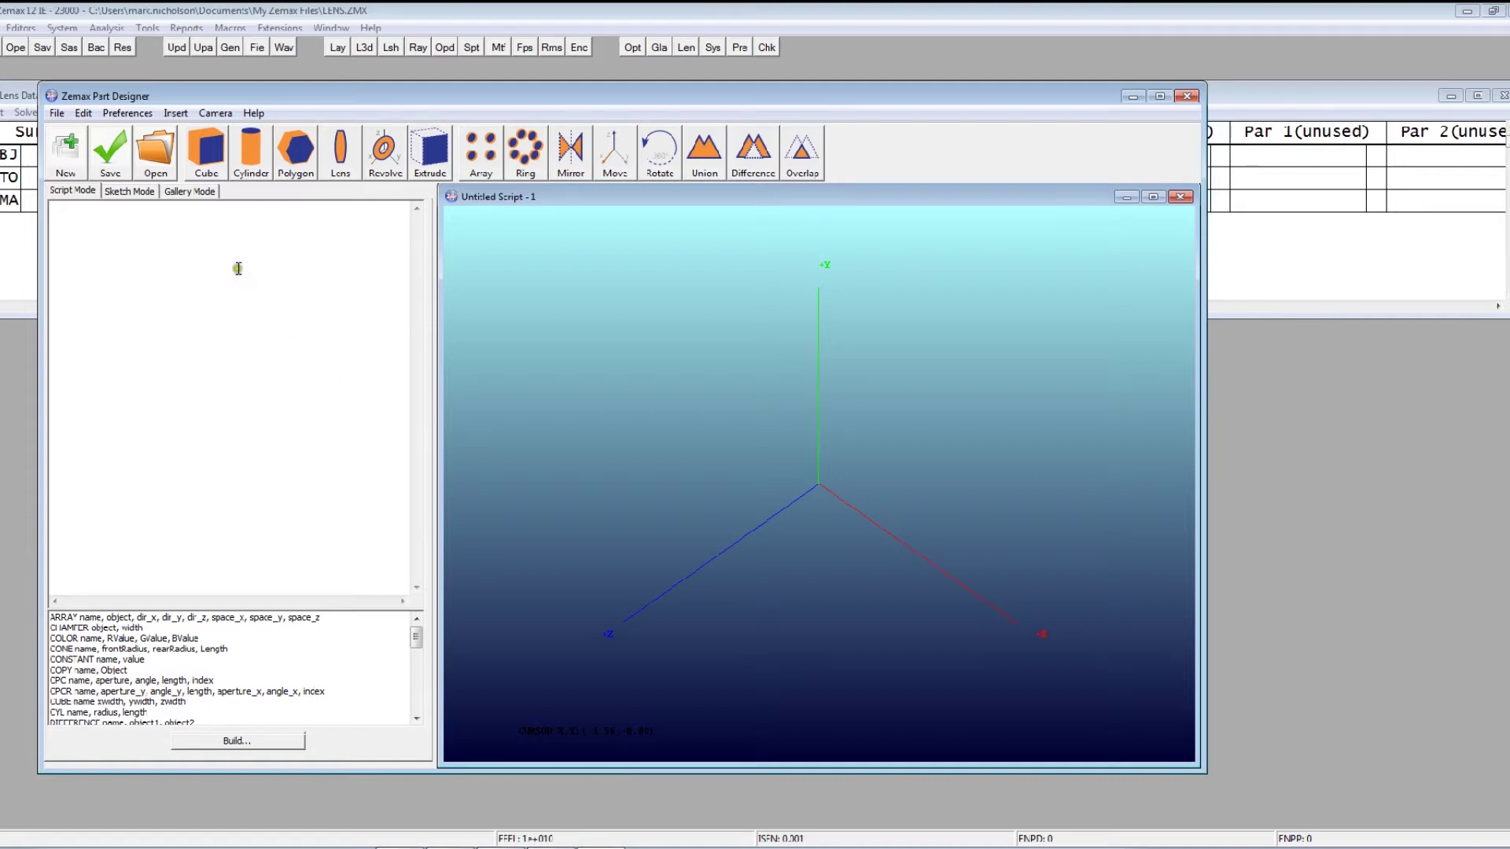
click(192, 191)
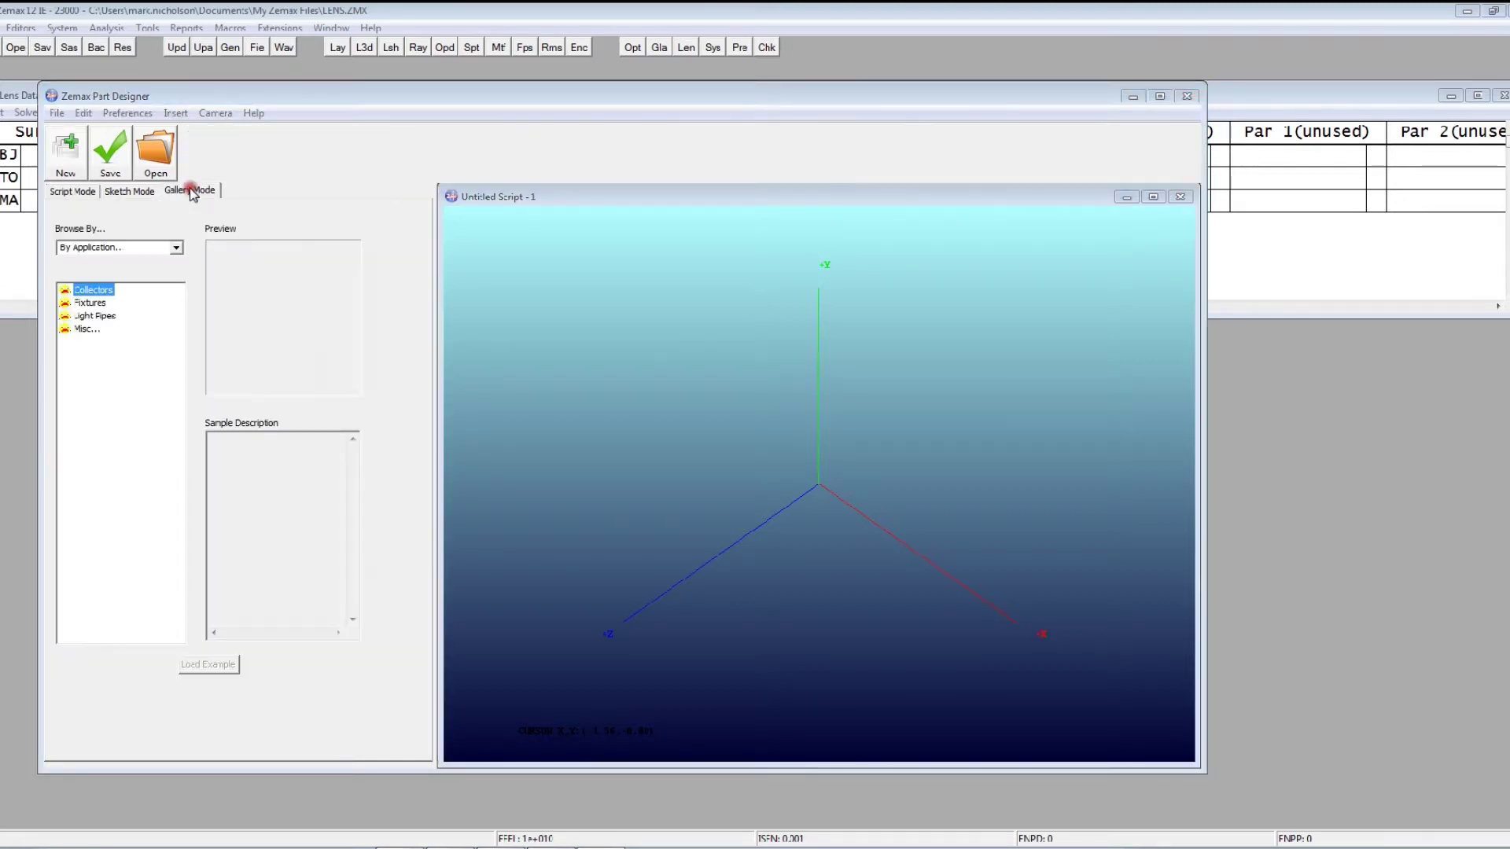
Preview the Collectors samples: Car_Headlight, narrow beam reflector, Schmidt_Roof, Solar_Cooker, Solar_Wafer.
click(64, 291)
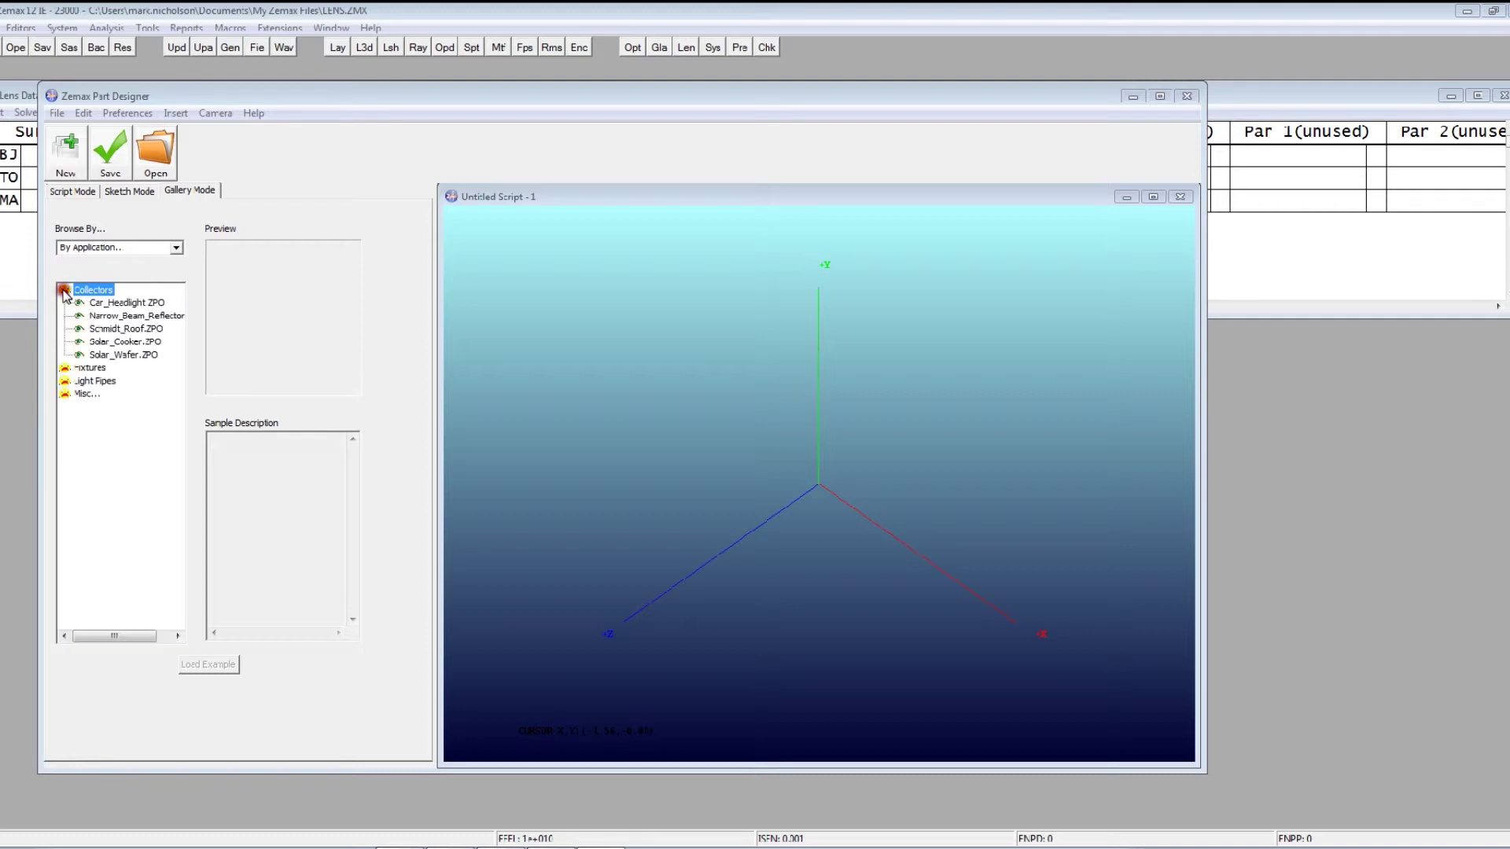
click(111, 304)
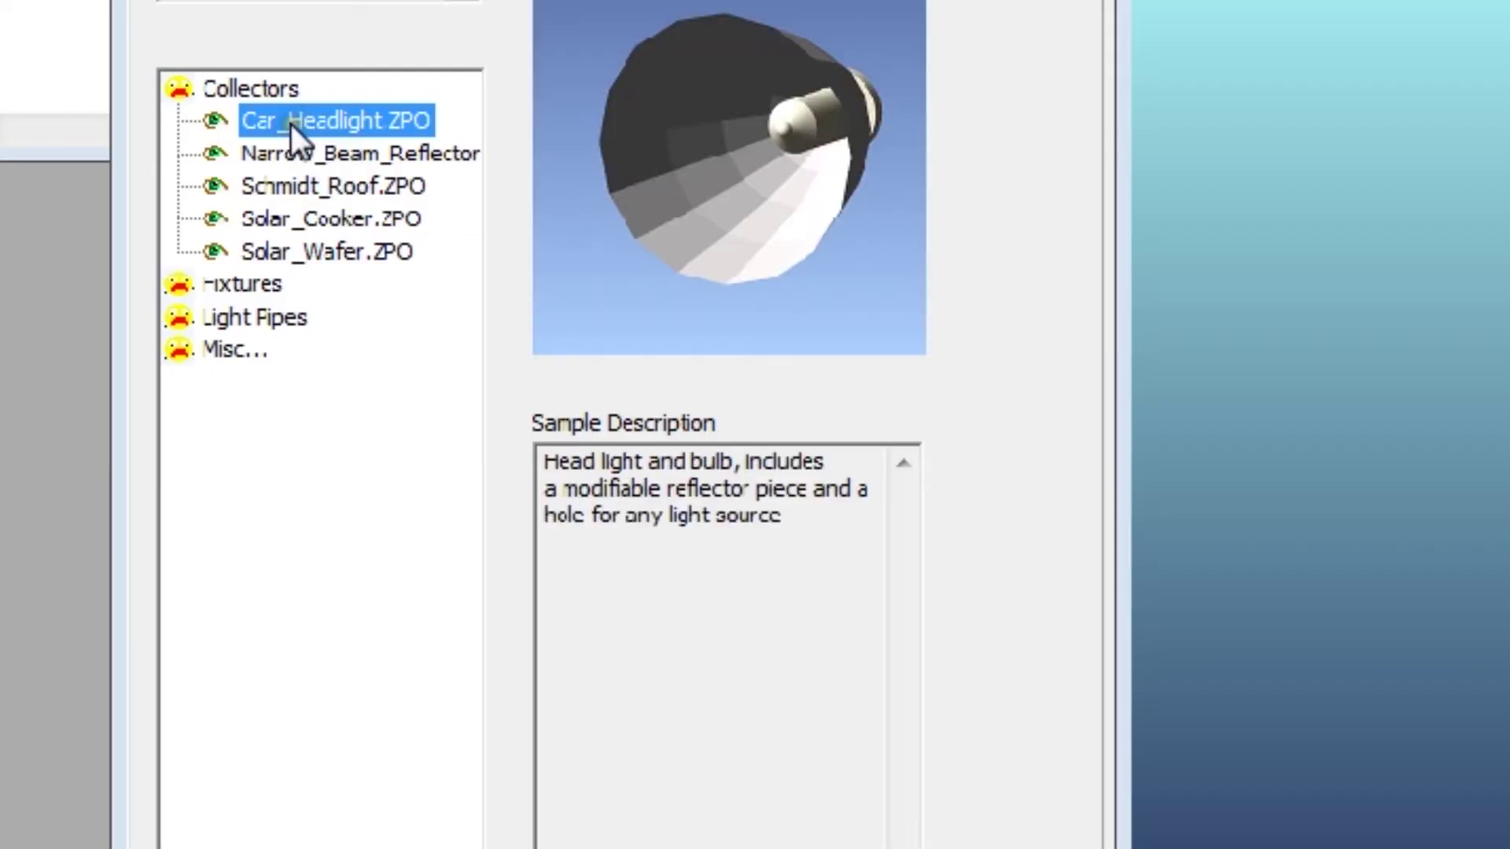
click(371, 160)
click(365, 186)
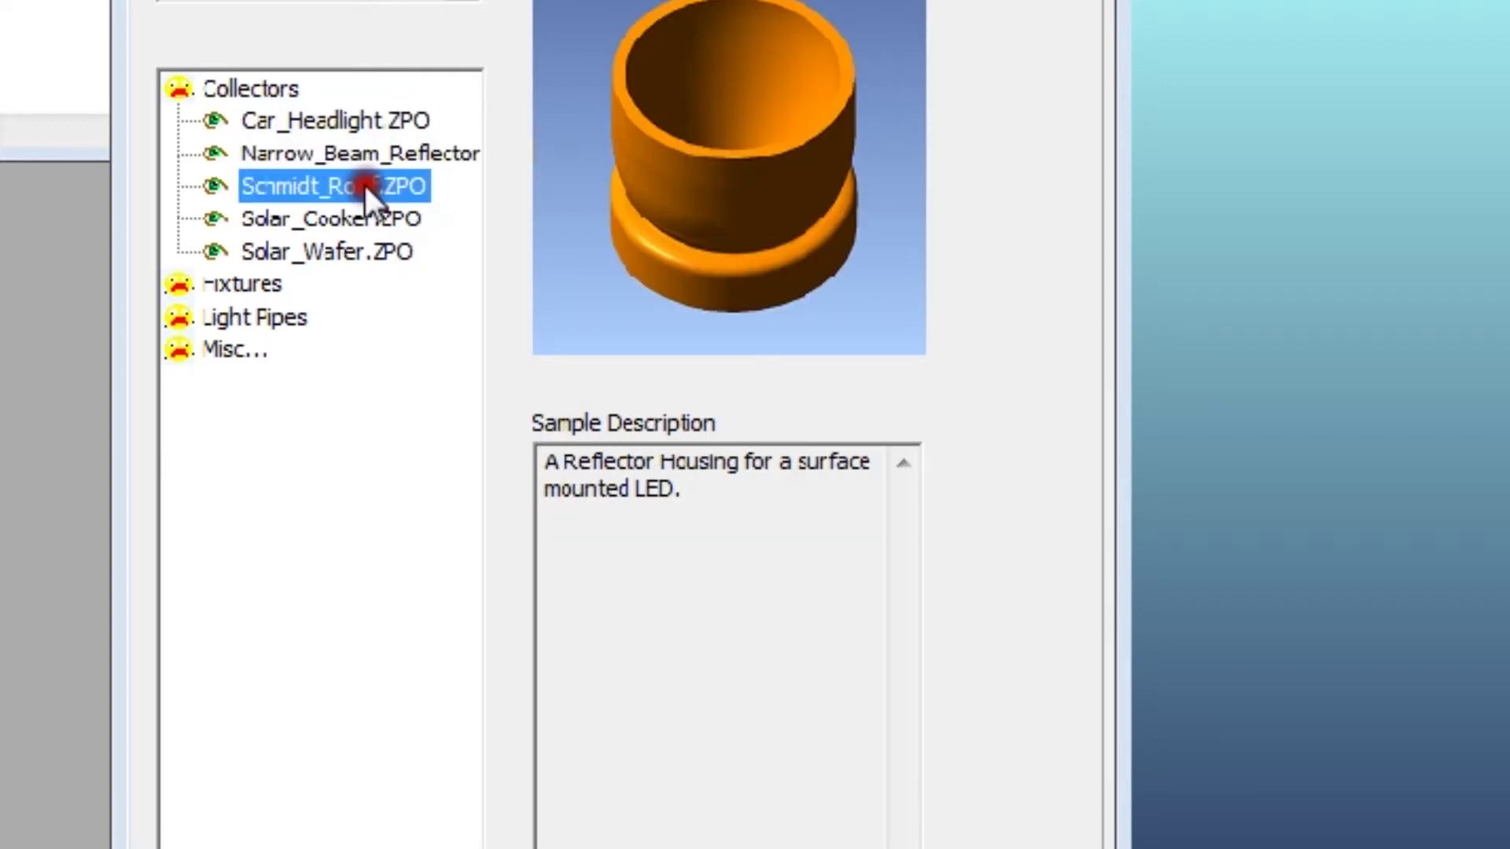
click(353, 222)
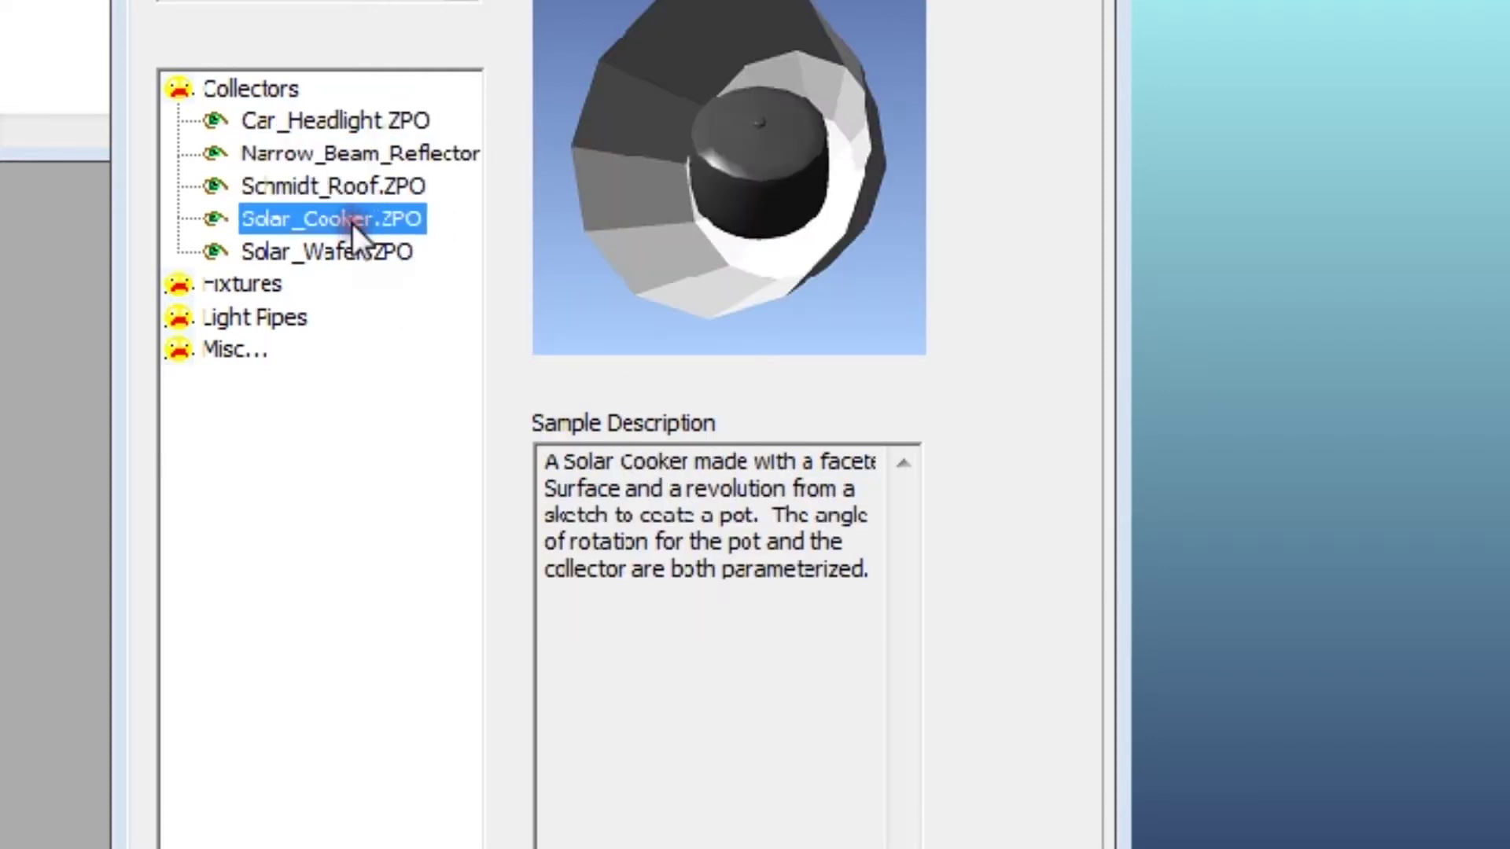
click(347, 253)
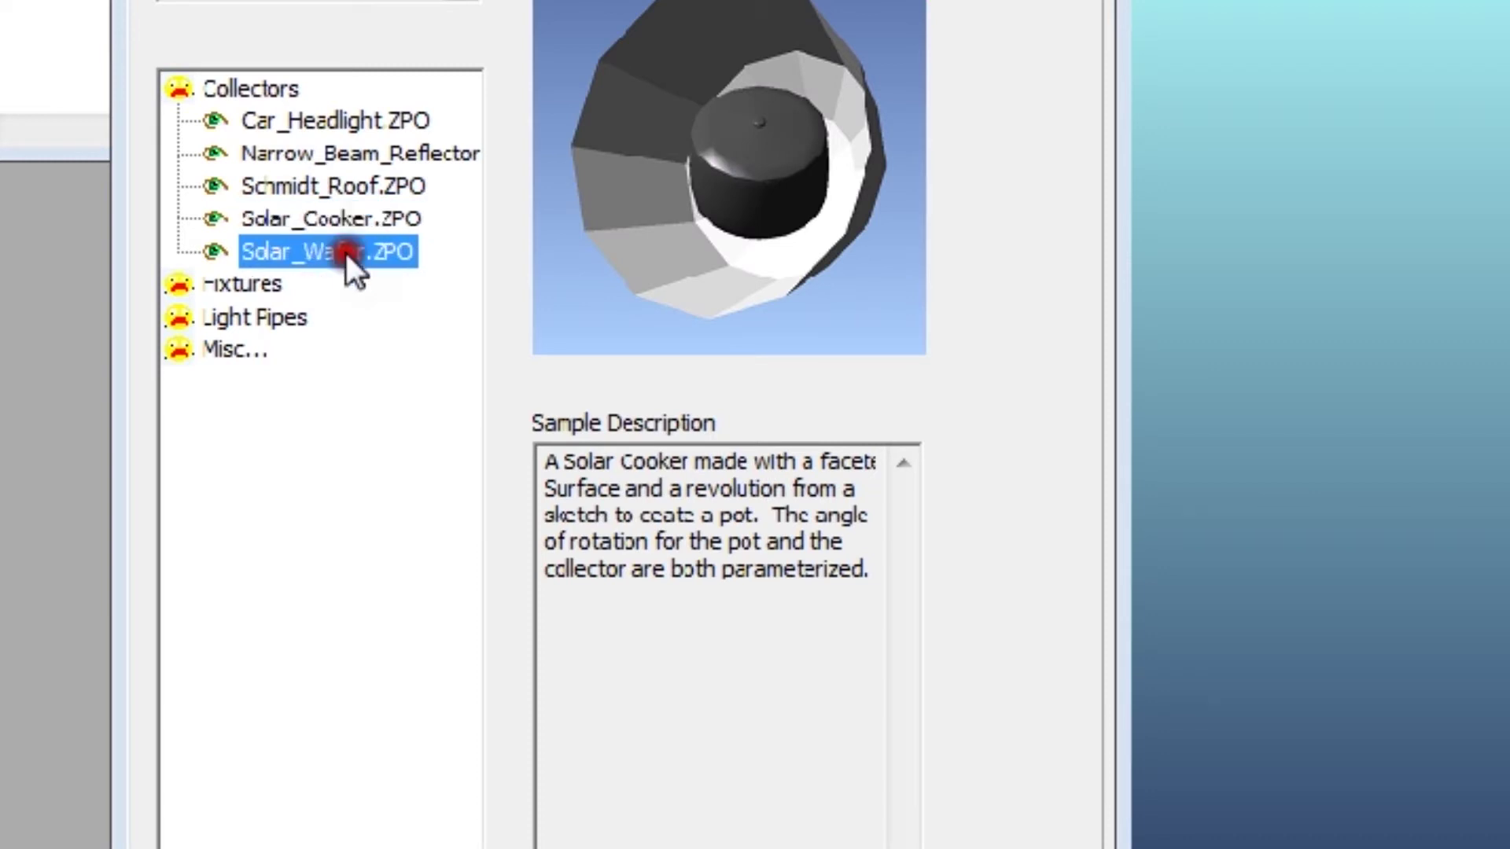
Preview the Fixtures samples: Bulb, CFL_Bulb, Cluster_Concentrator, Fluorescent_Bulb and LED.
double_click(168, 281)
click(279, 318)
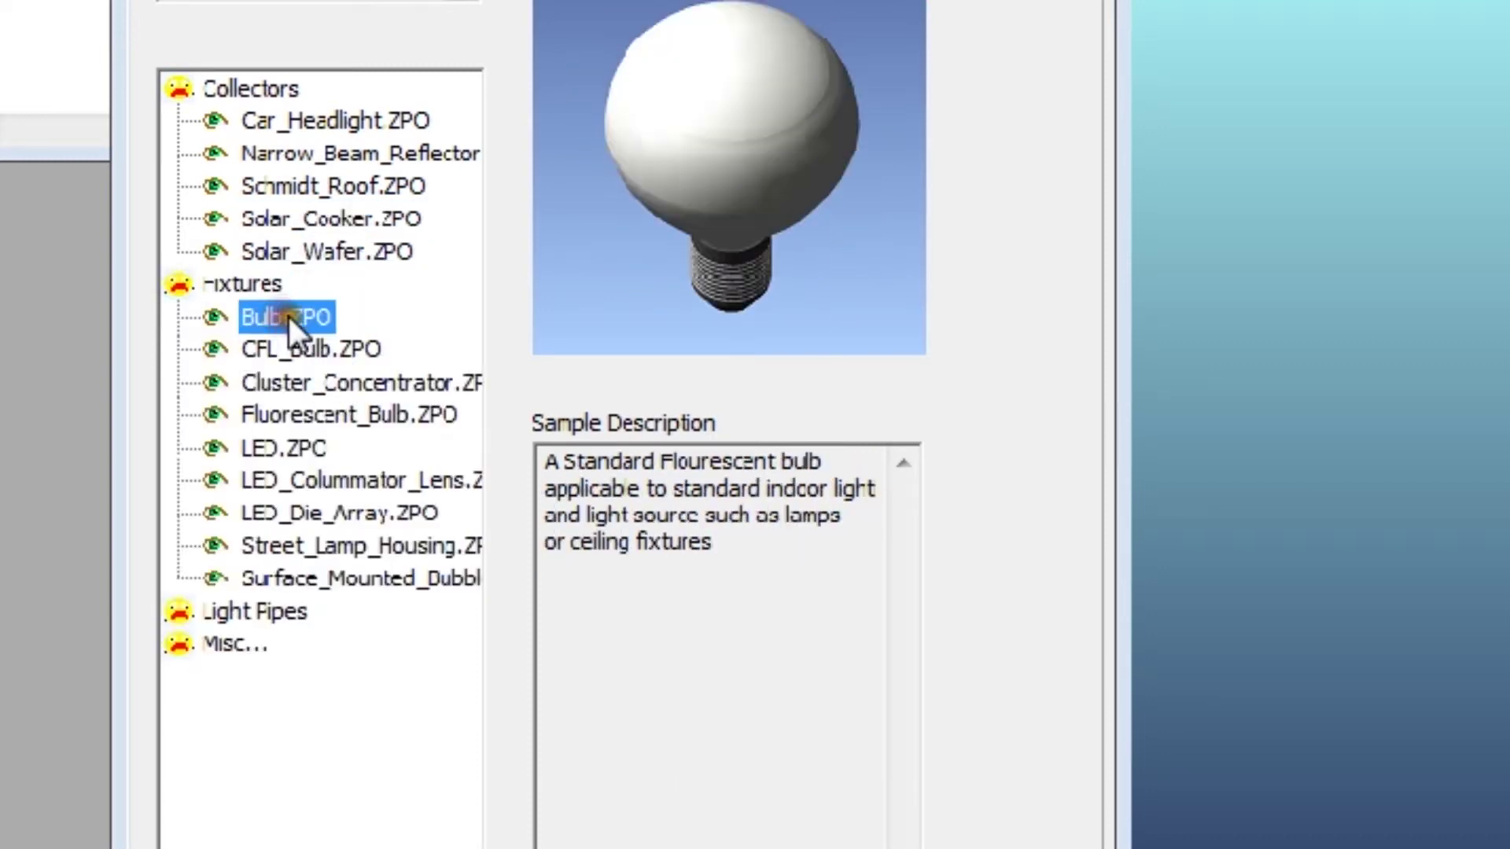
click(310, 350)
click(317, 383)
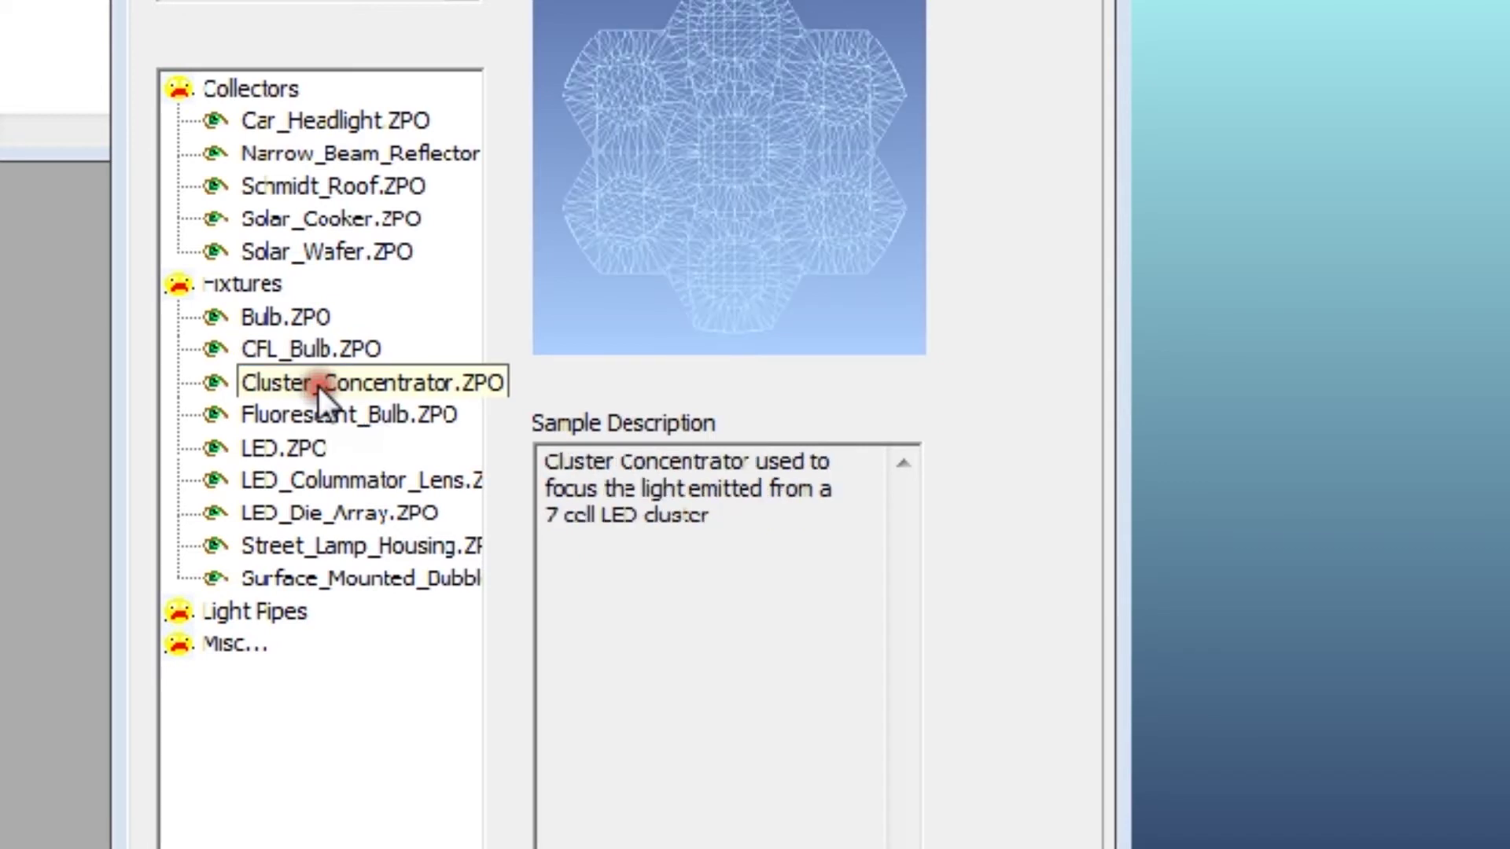
click(291, 415)
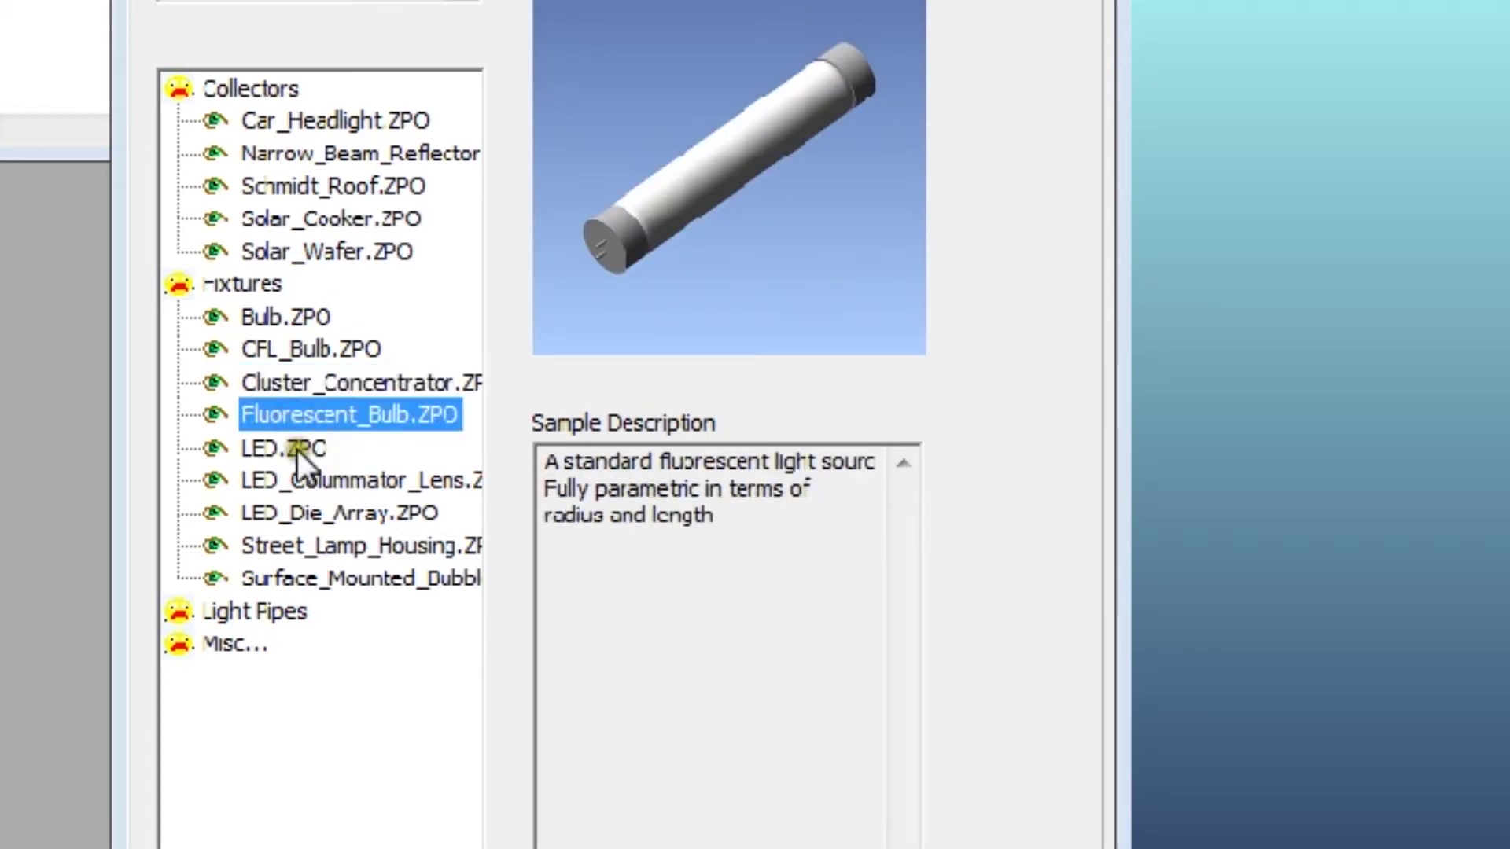
click(297, 449)
Preview the LED collimator lens, then load LED.ZPO without saving the untitled script.
click(308, 482)
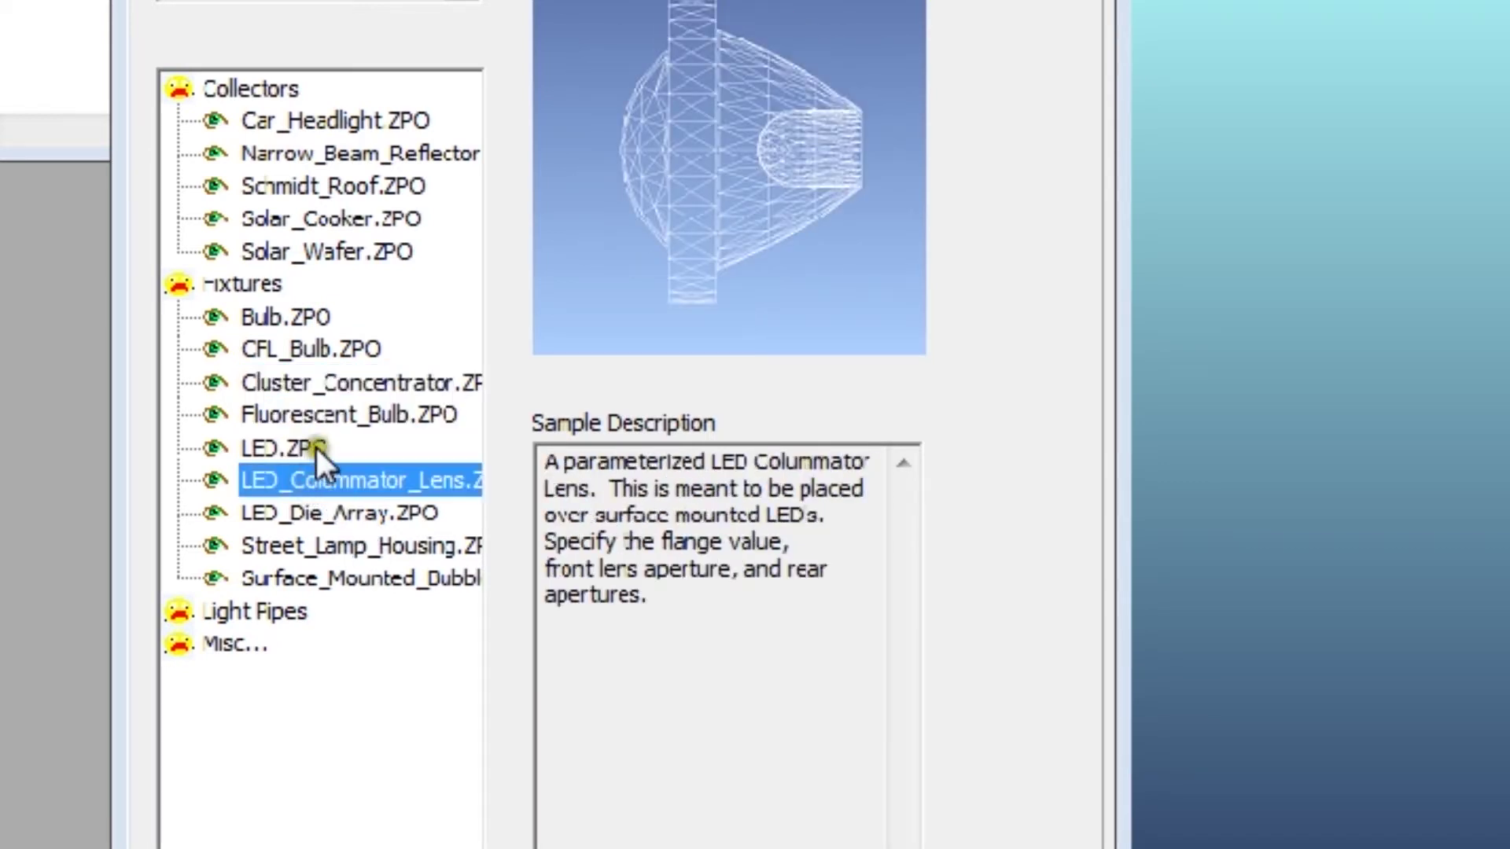
click(316, 447)
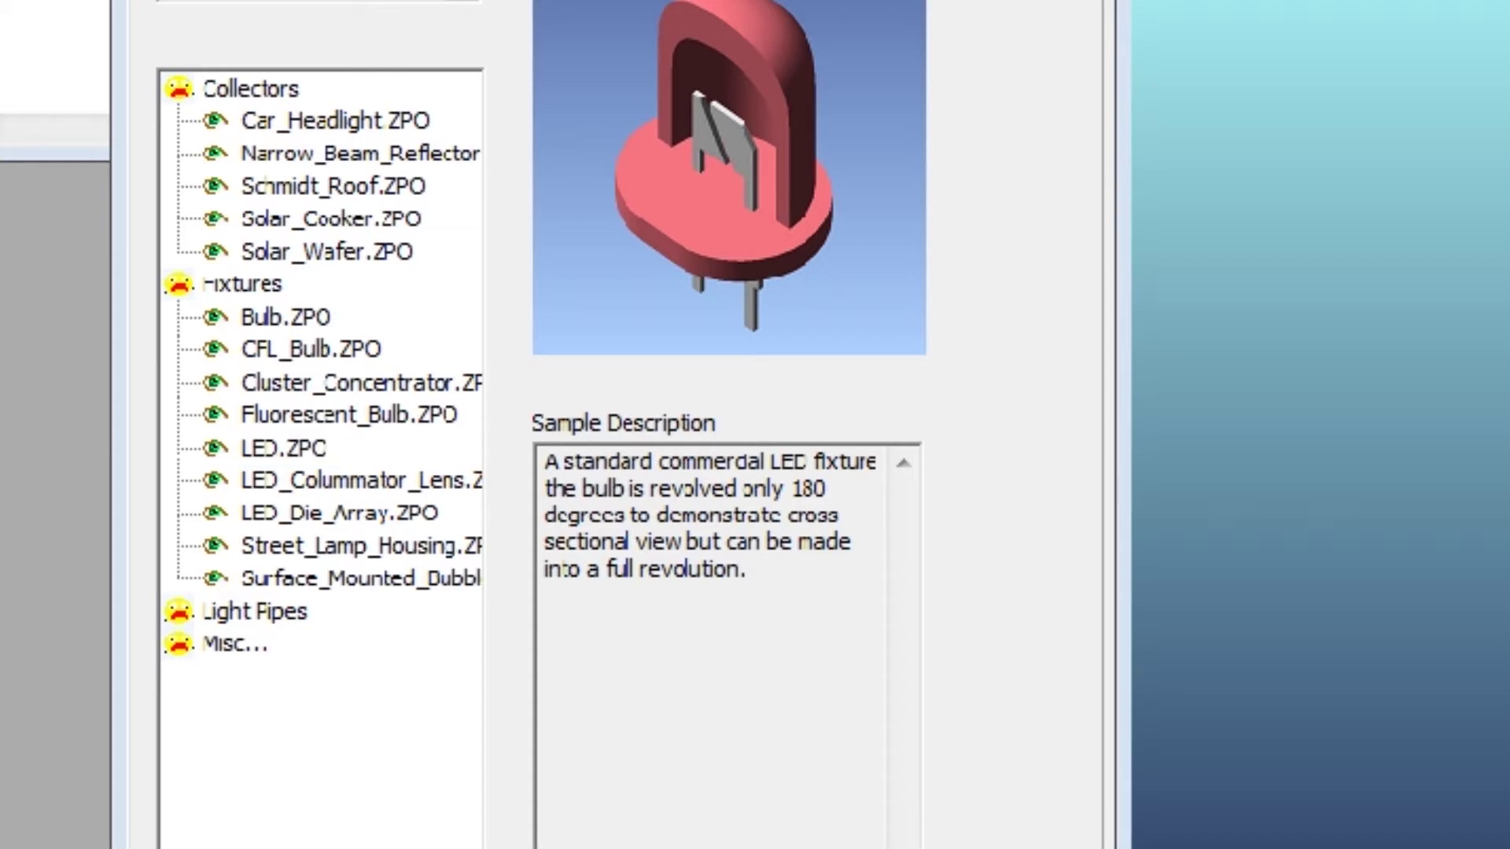
click(772, 488)
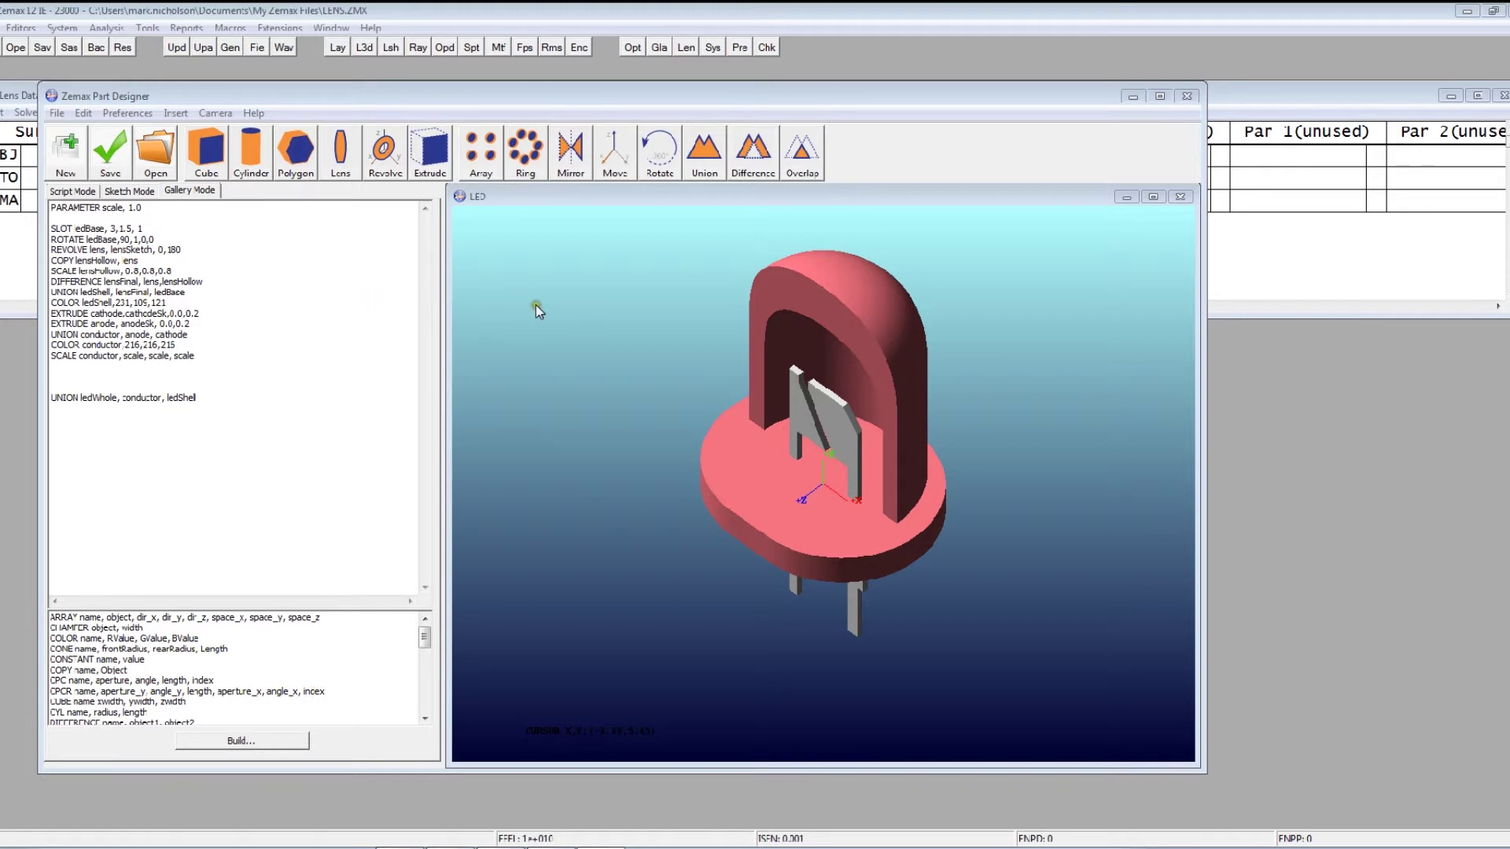
Orbit the red LED model to a front view and place the cursor at the script's COLOR line.
drag(607, 329, 718, 428)
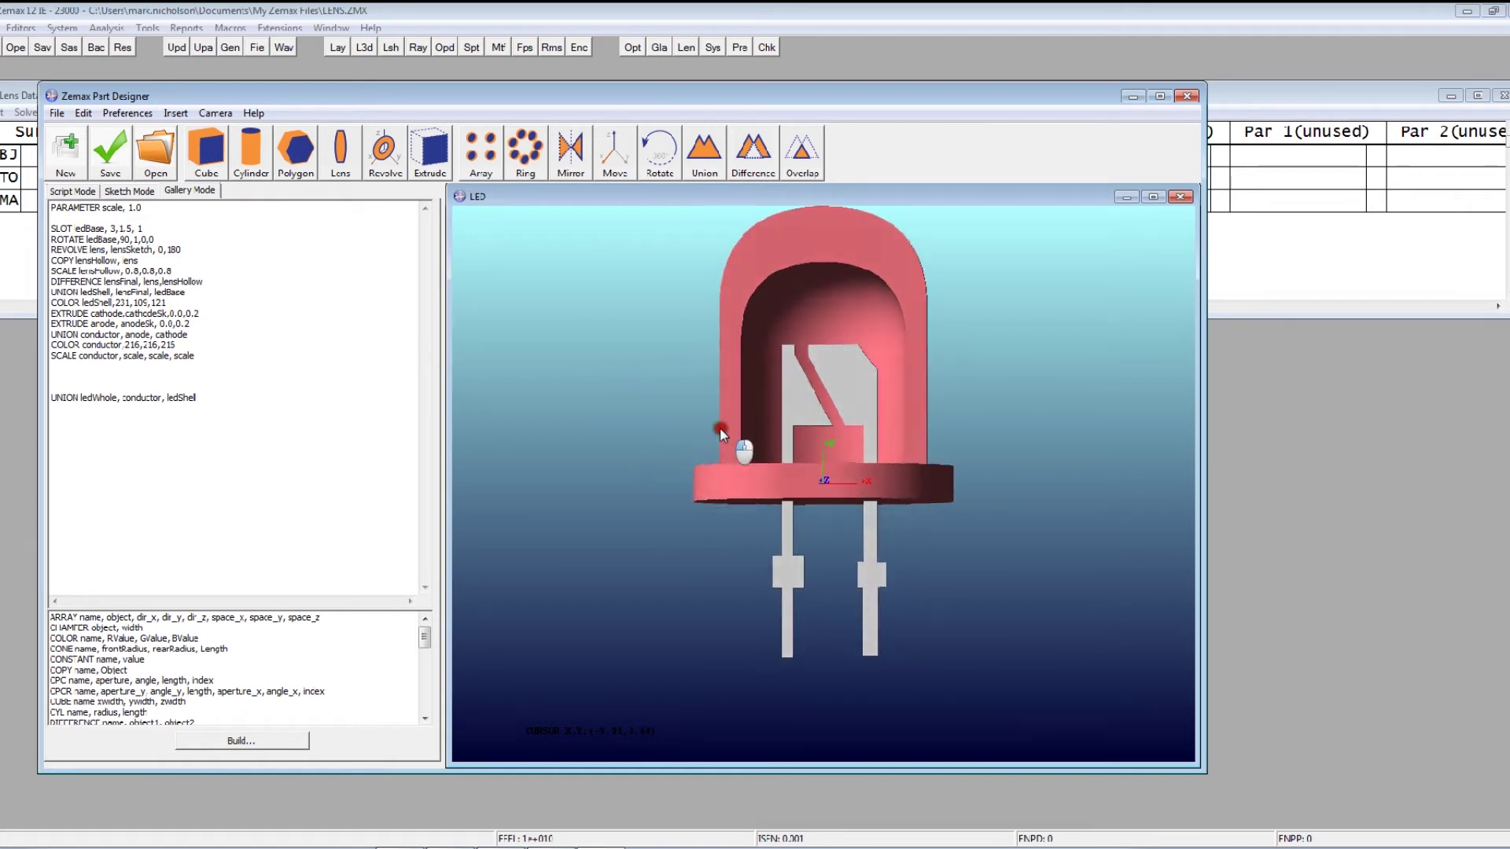
click(294, 304)
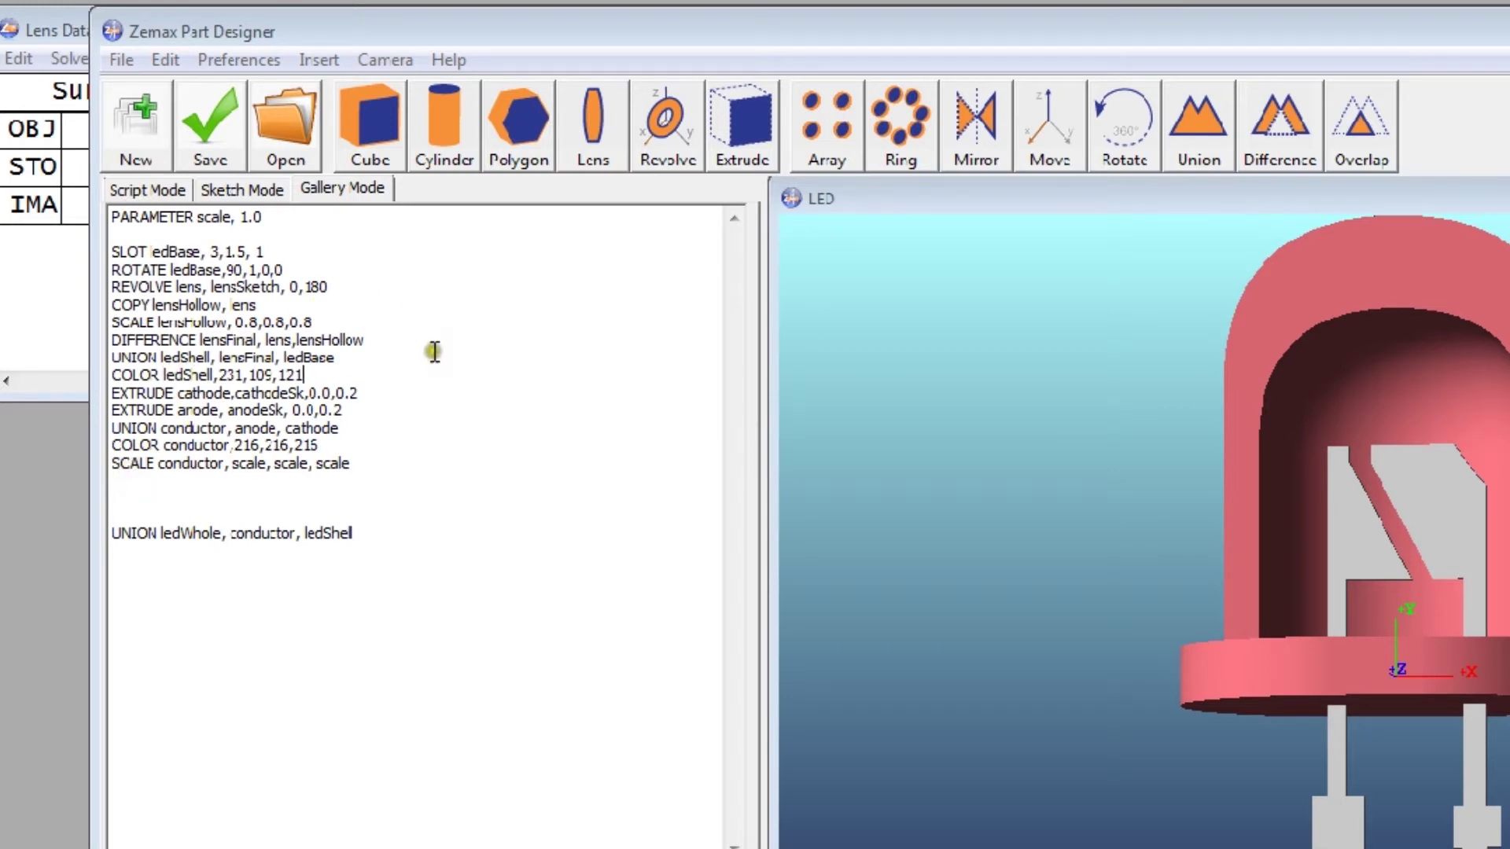
click(245, 191)
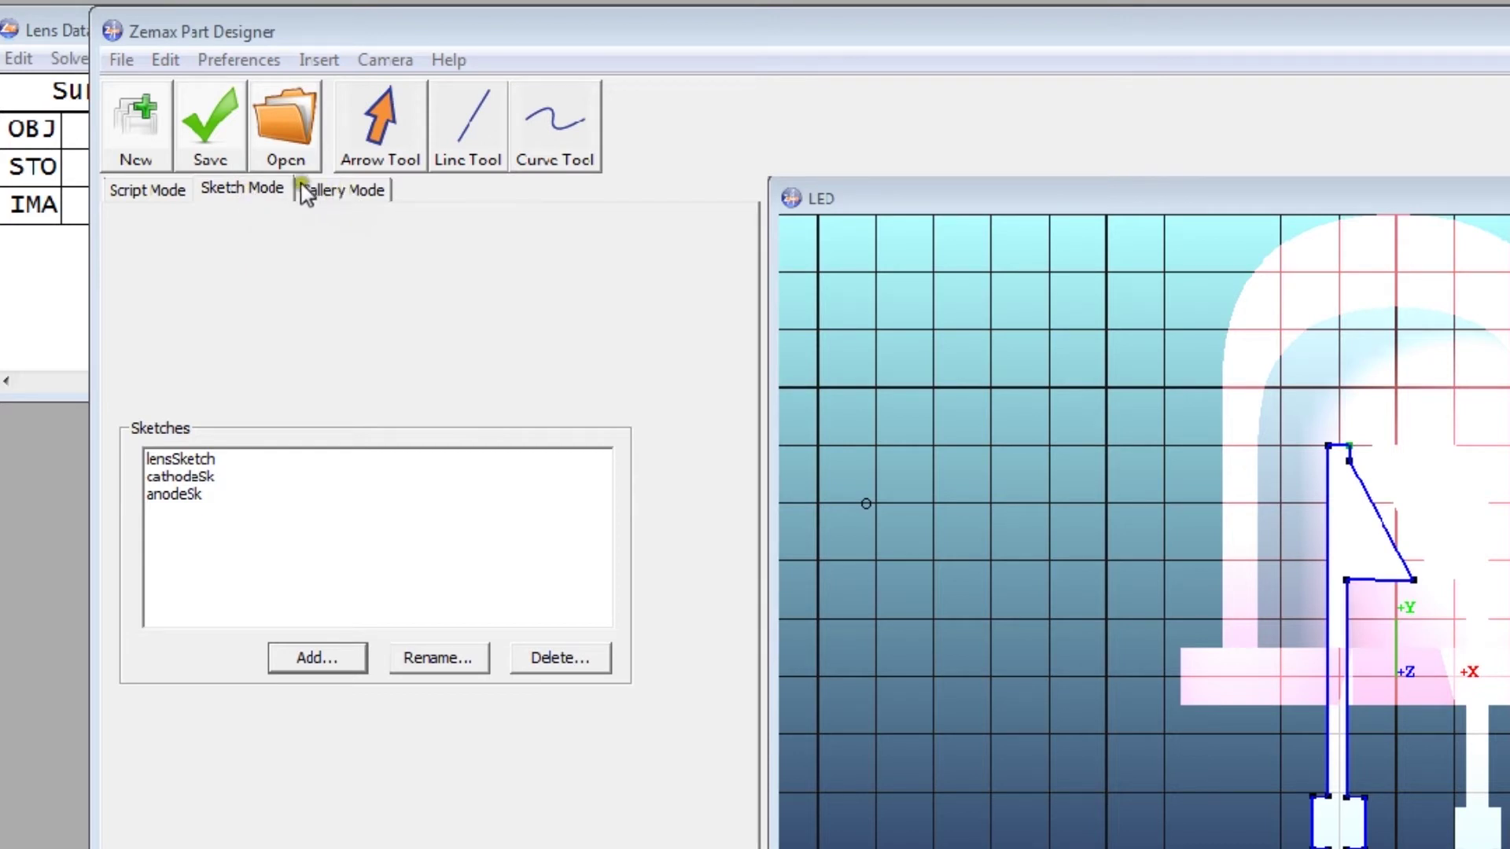
click(146, 189)
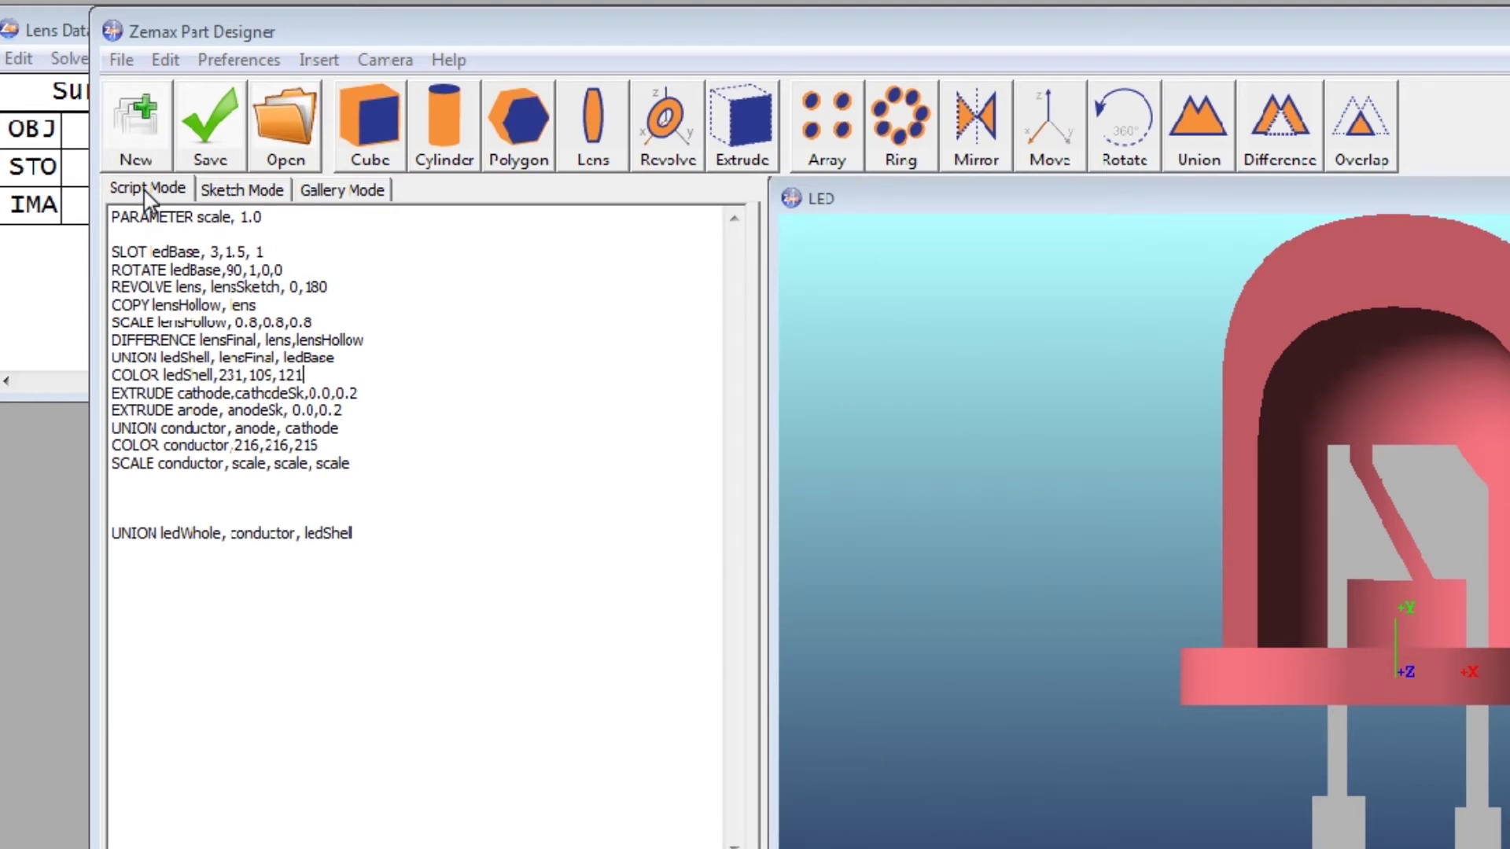
Preview the ledBase slot and its 90° X rotation via the SLOT and ROTATE lines.
triple_click(151, 213)
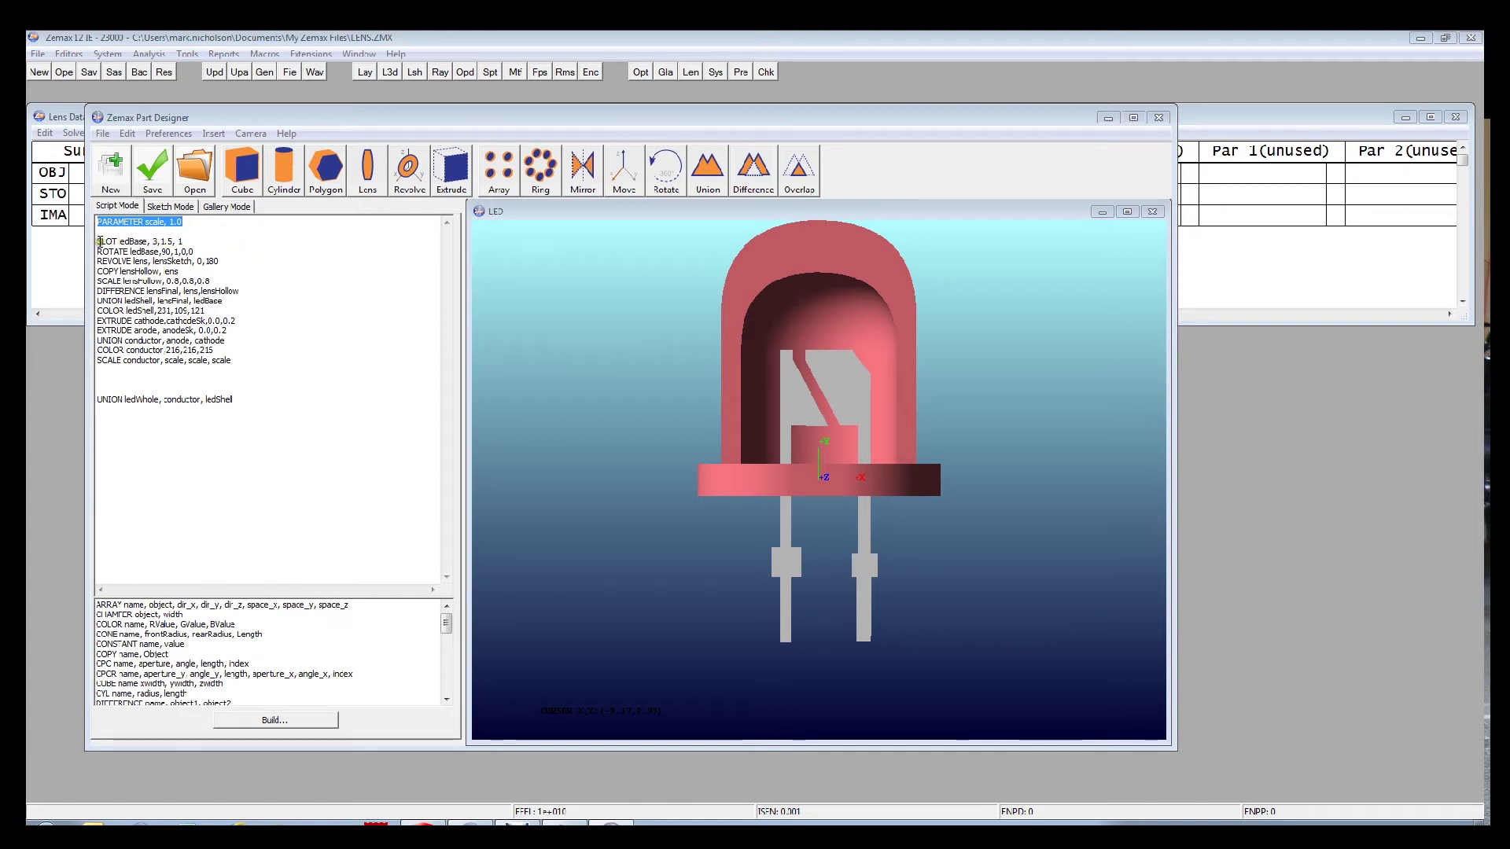
click(101, 241)
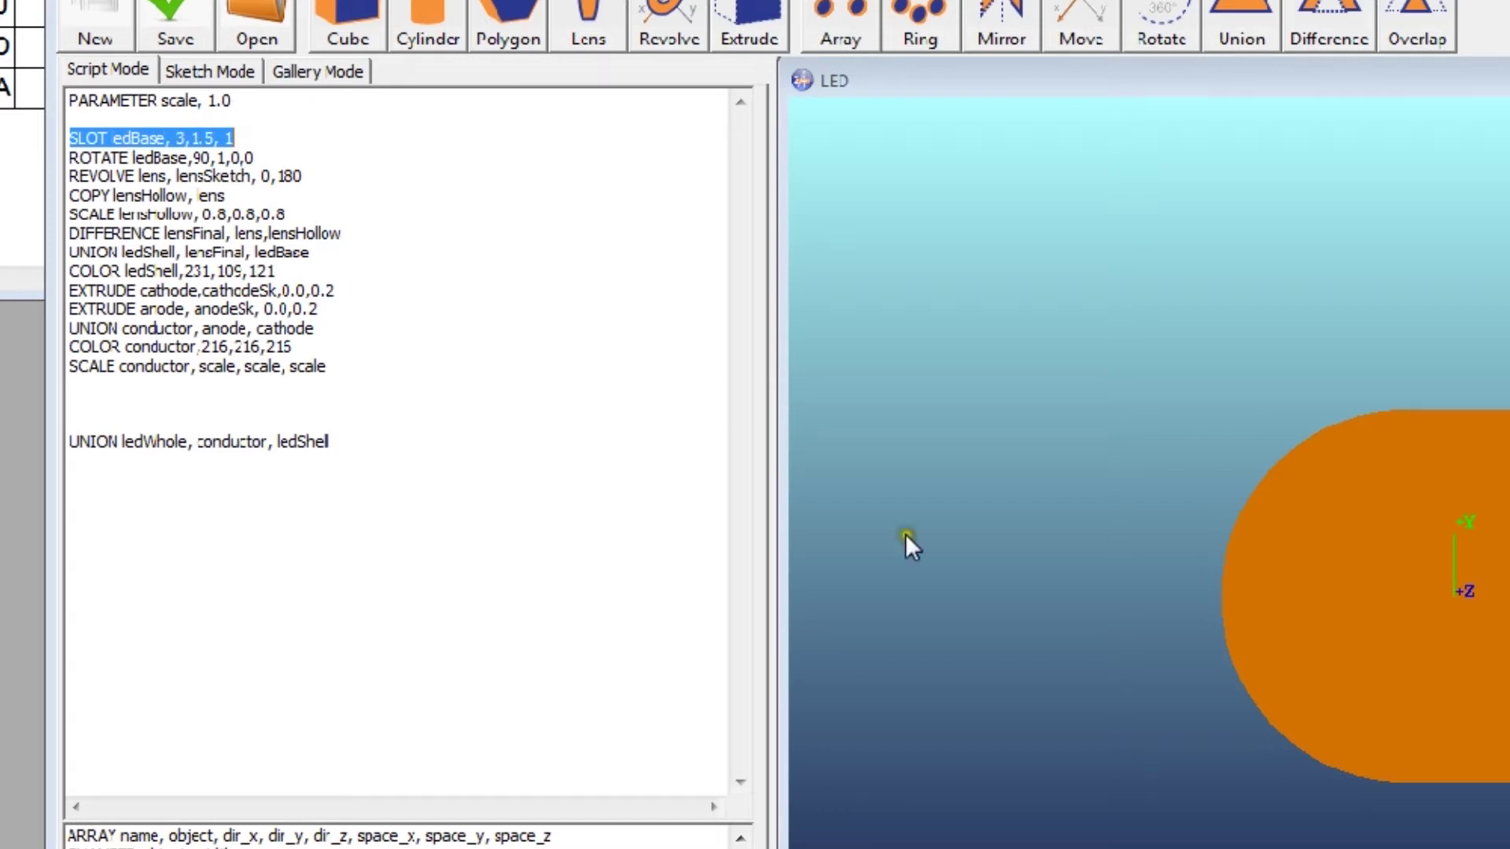
click(1291, 768)
mouse_move(1291, 768)
mouse_down()
mouse_move(1250, 409)
mouse_move(1461, 750)
mouse_move(1337, 696)
mouse_up()
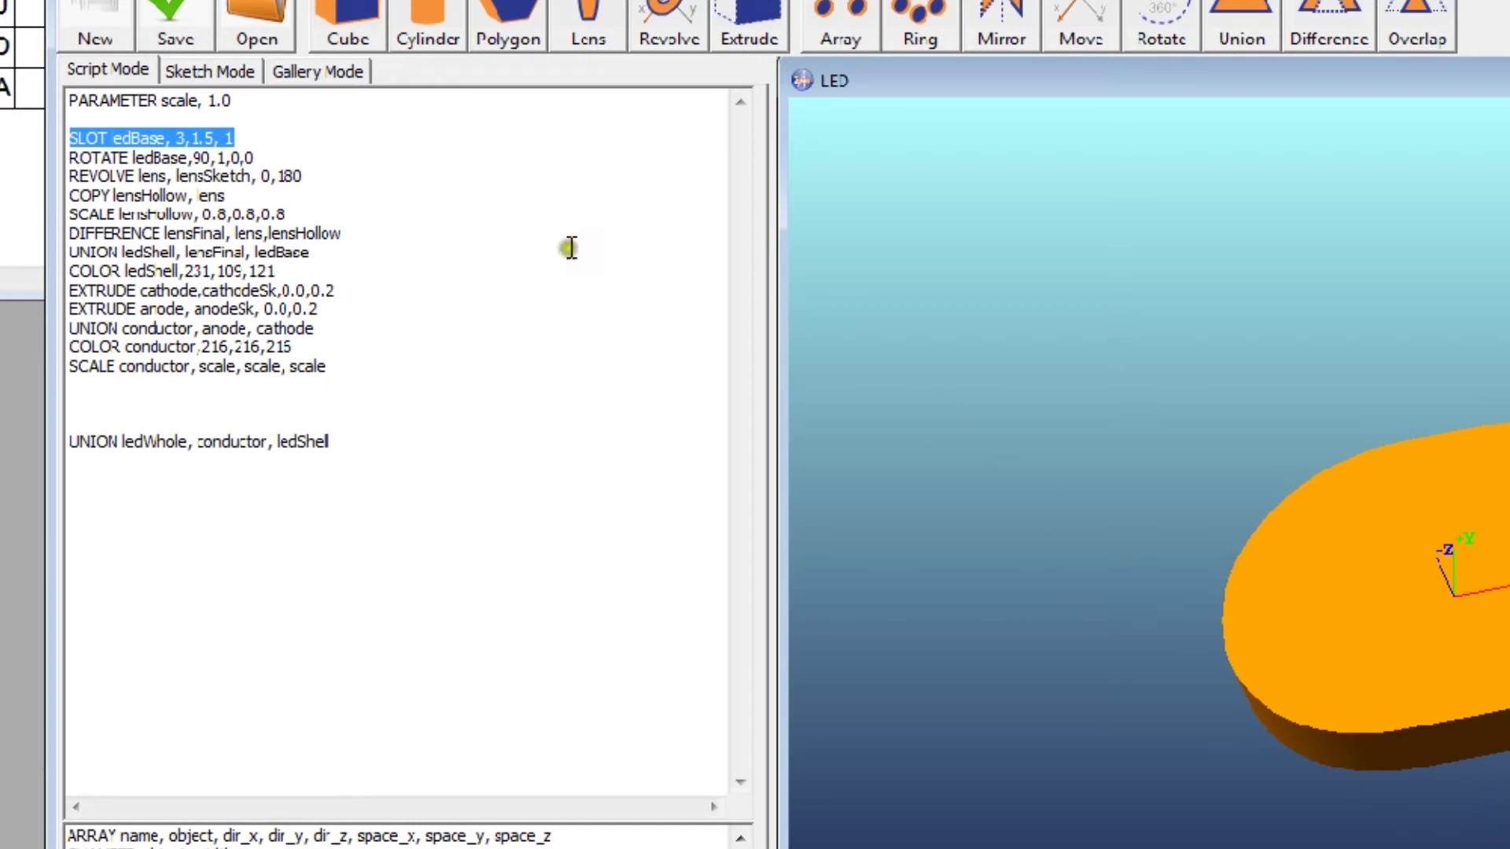
click(129, 157)
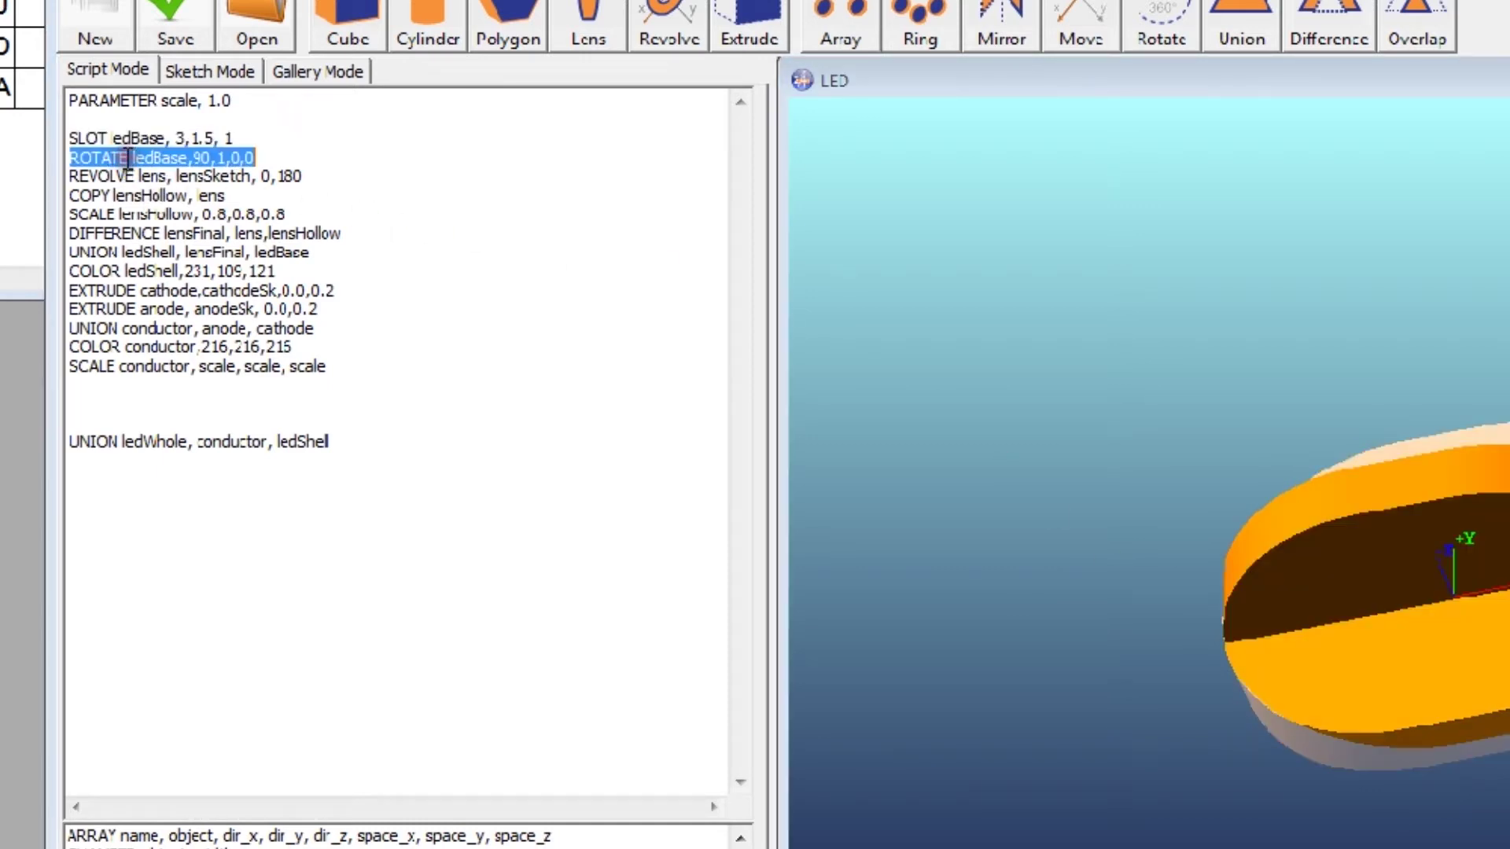
drag(1171, 446, 1113, 621)
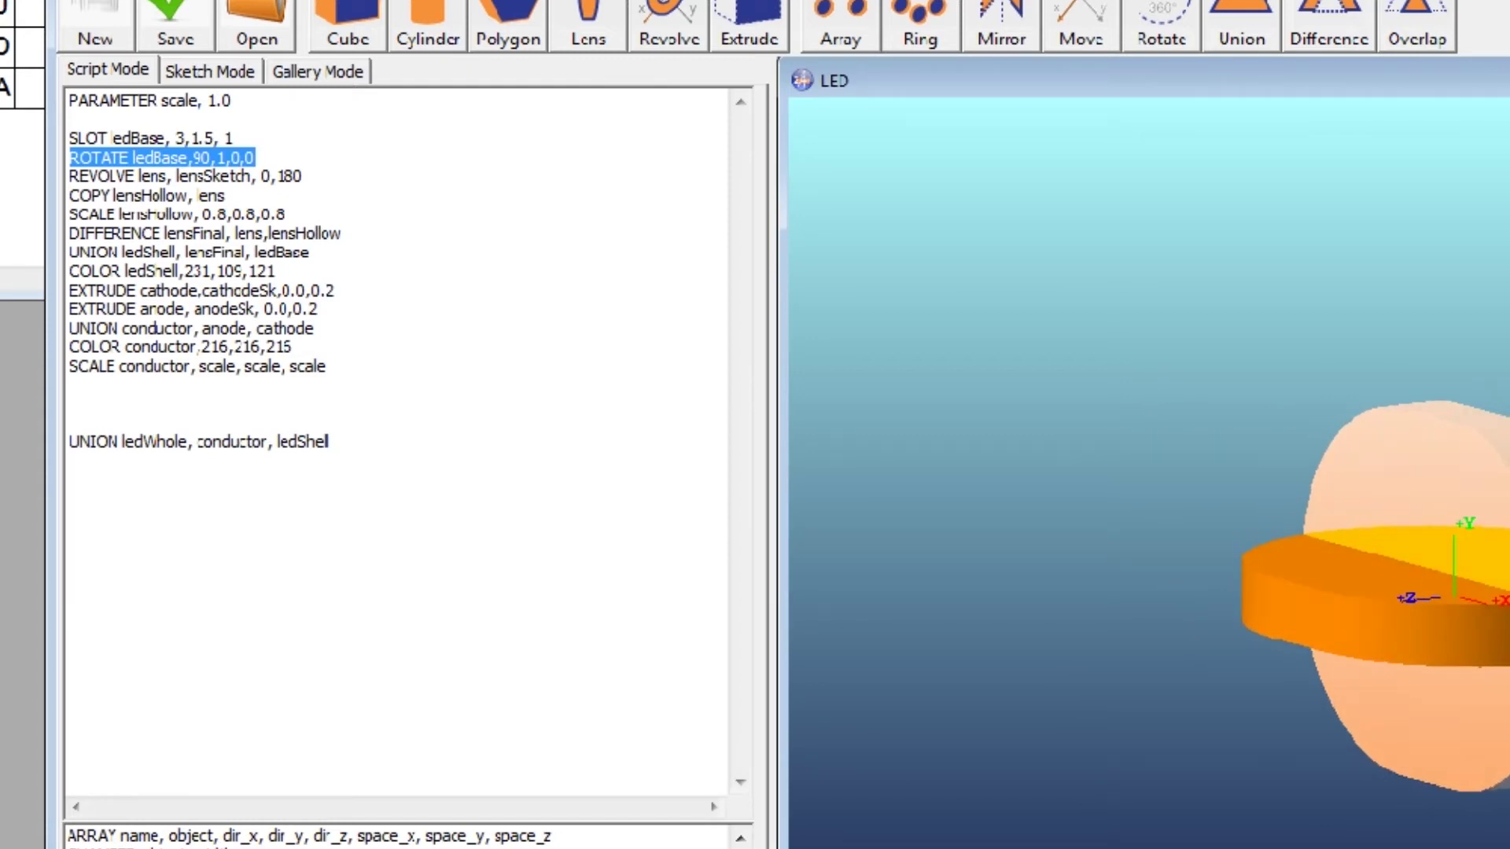
Preview the REVOLVE, COPY, SCALE, DIFFERENCE and UNION lines forming the hollow lens shell.
click(110, 175)
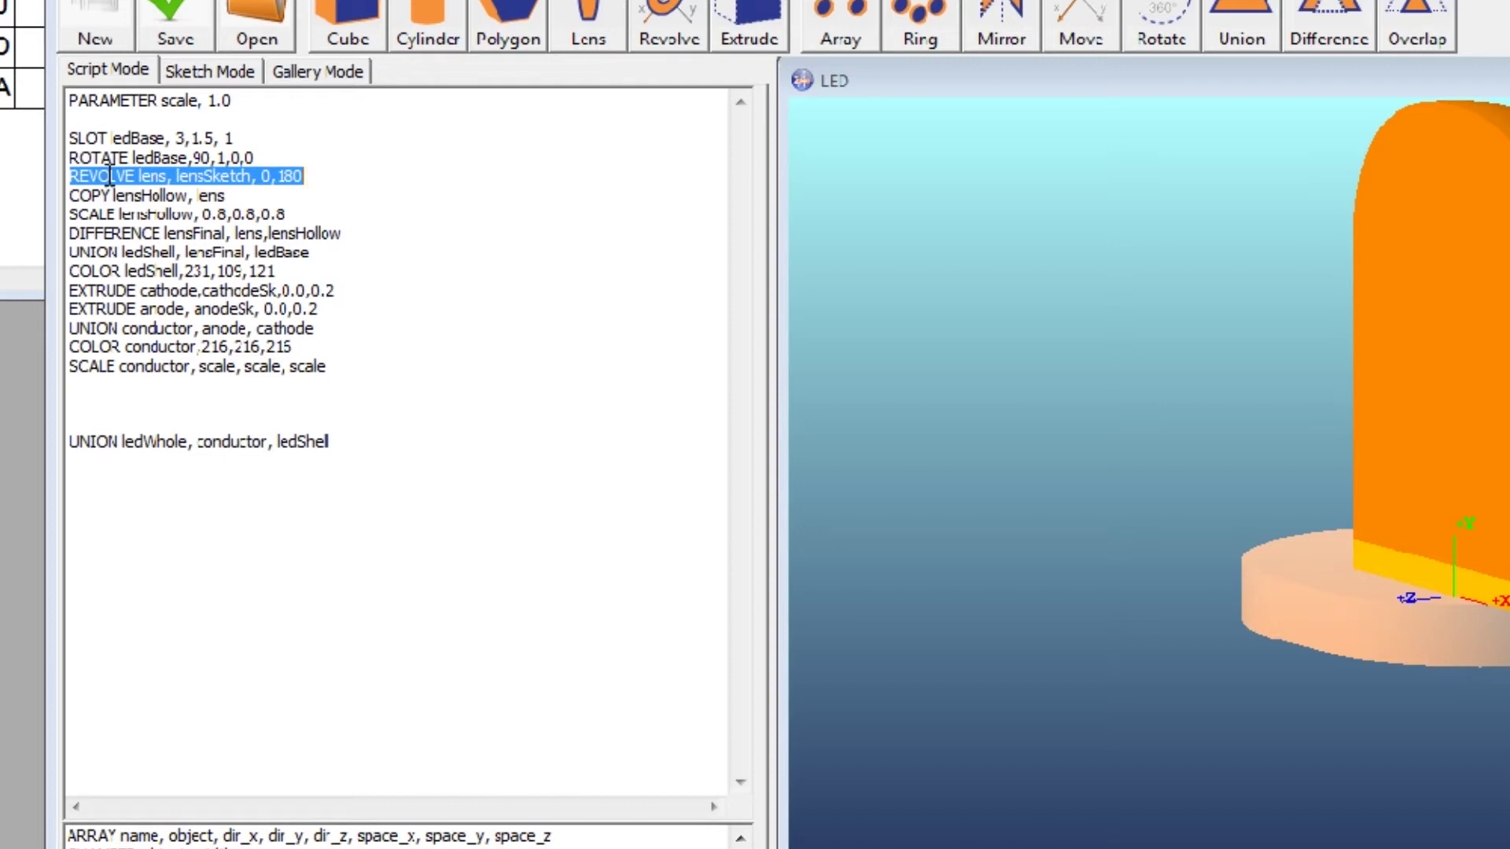
click(110, 196)
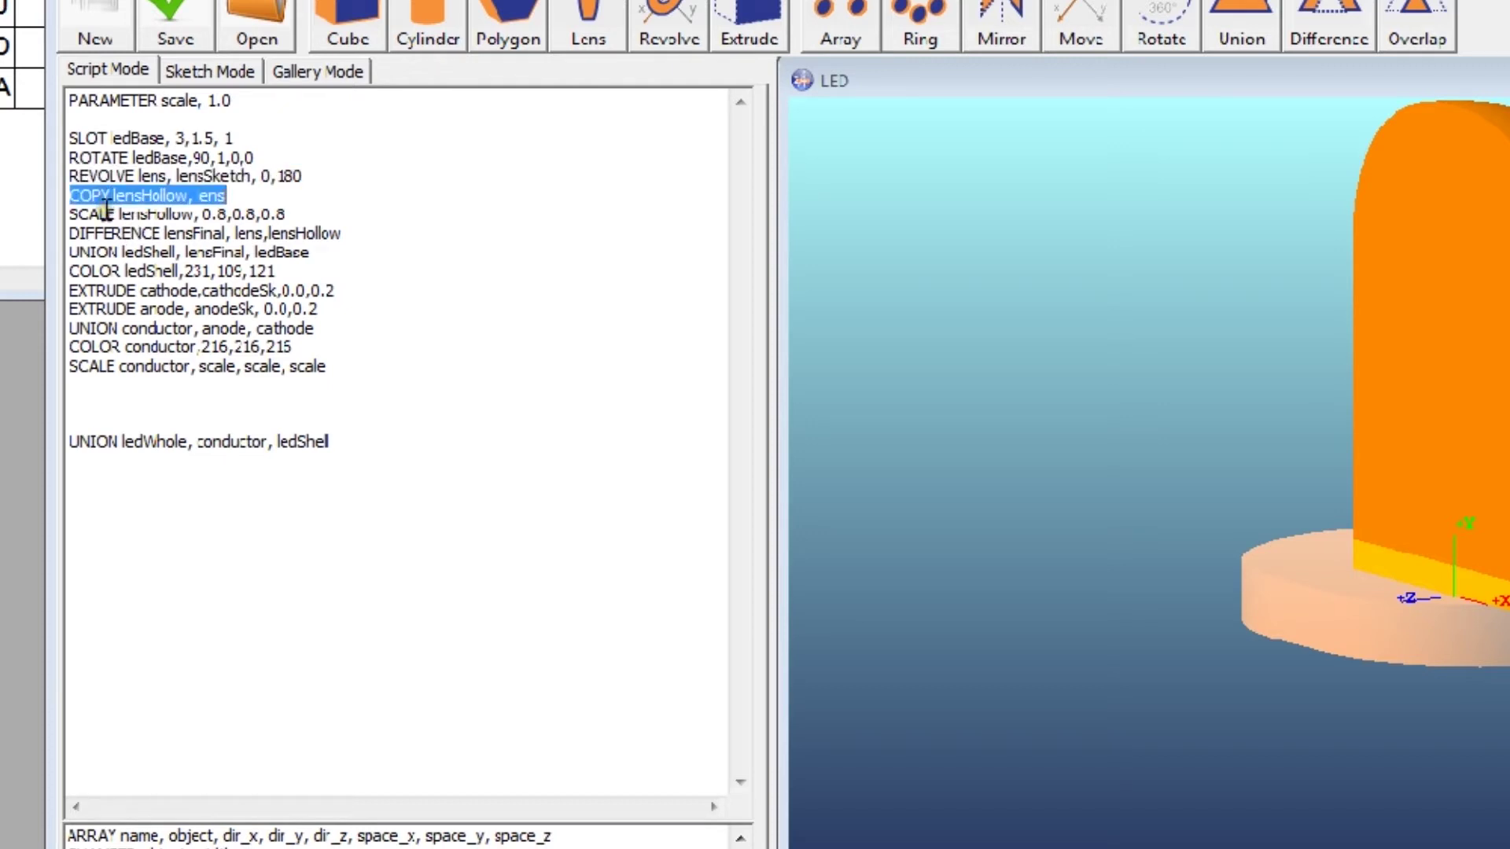
click(106, 212)
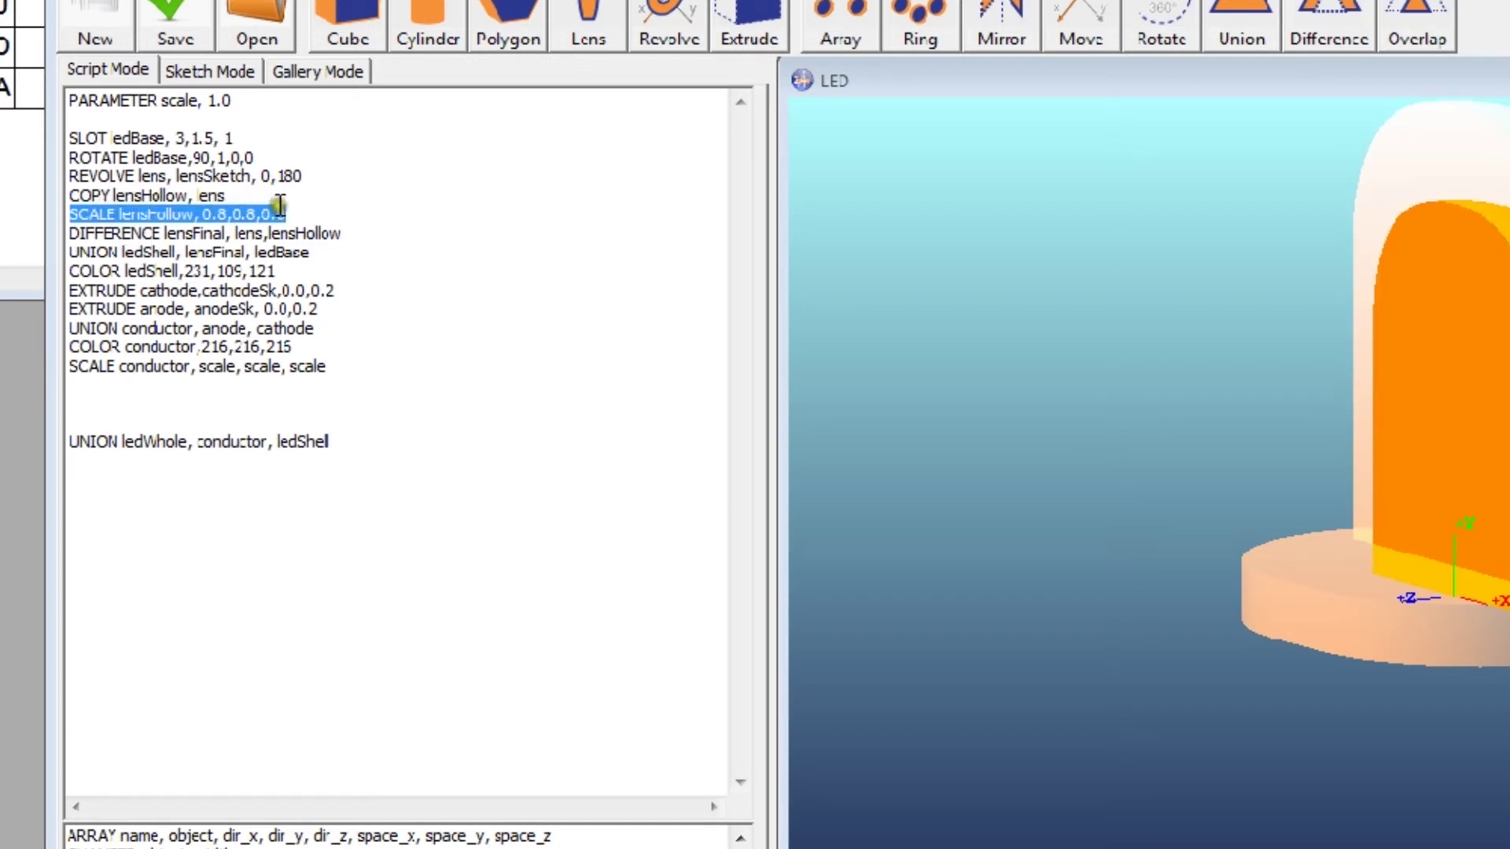
click(134, 233)
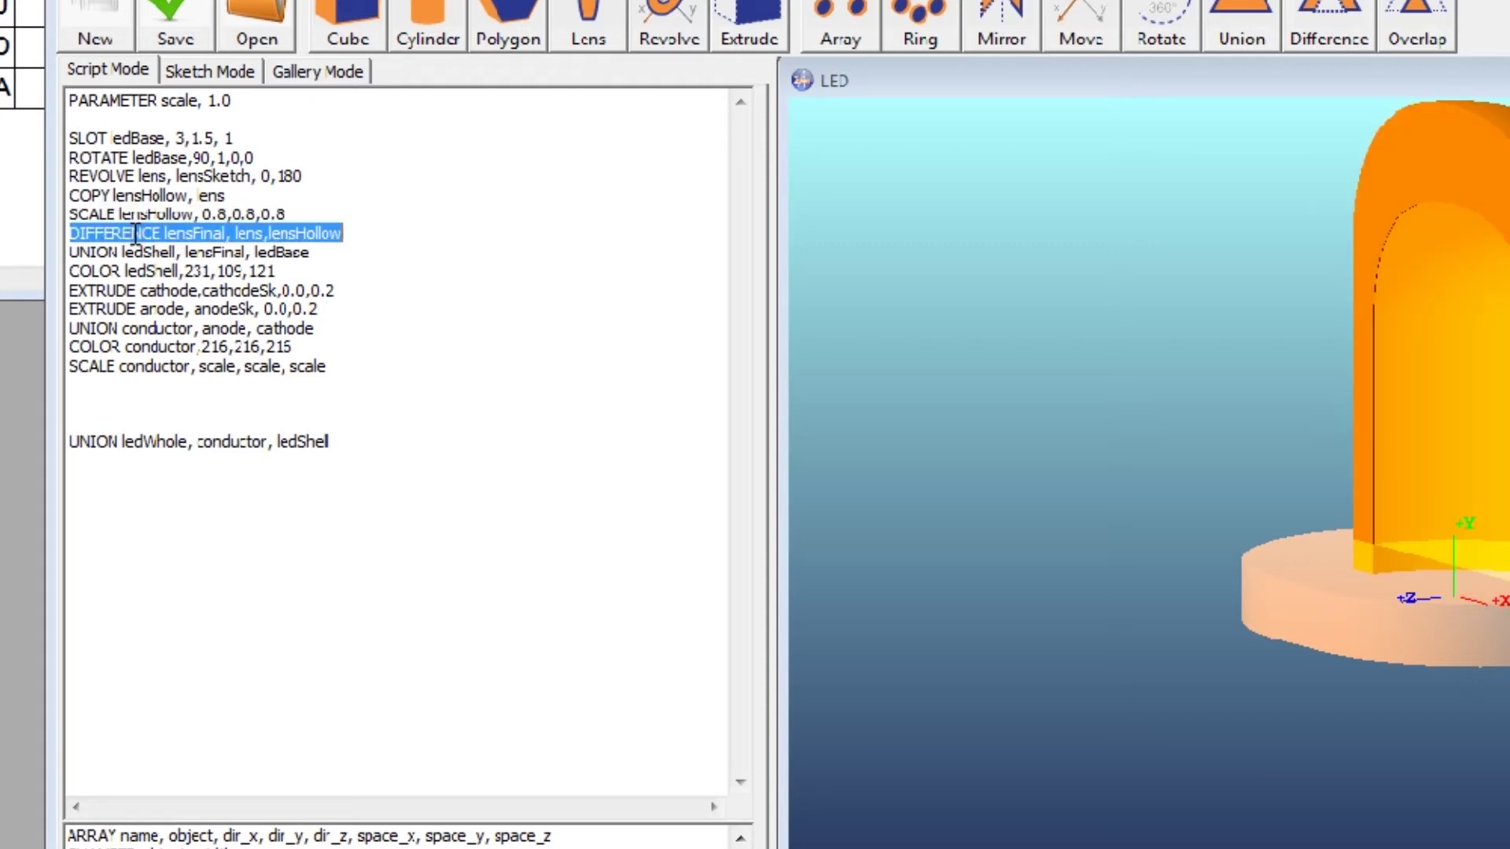
click(137, 250)
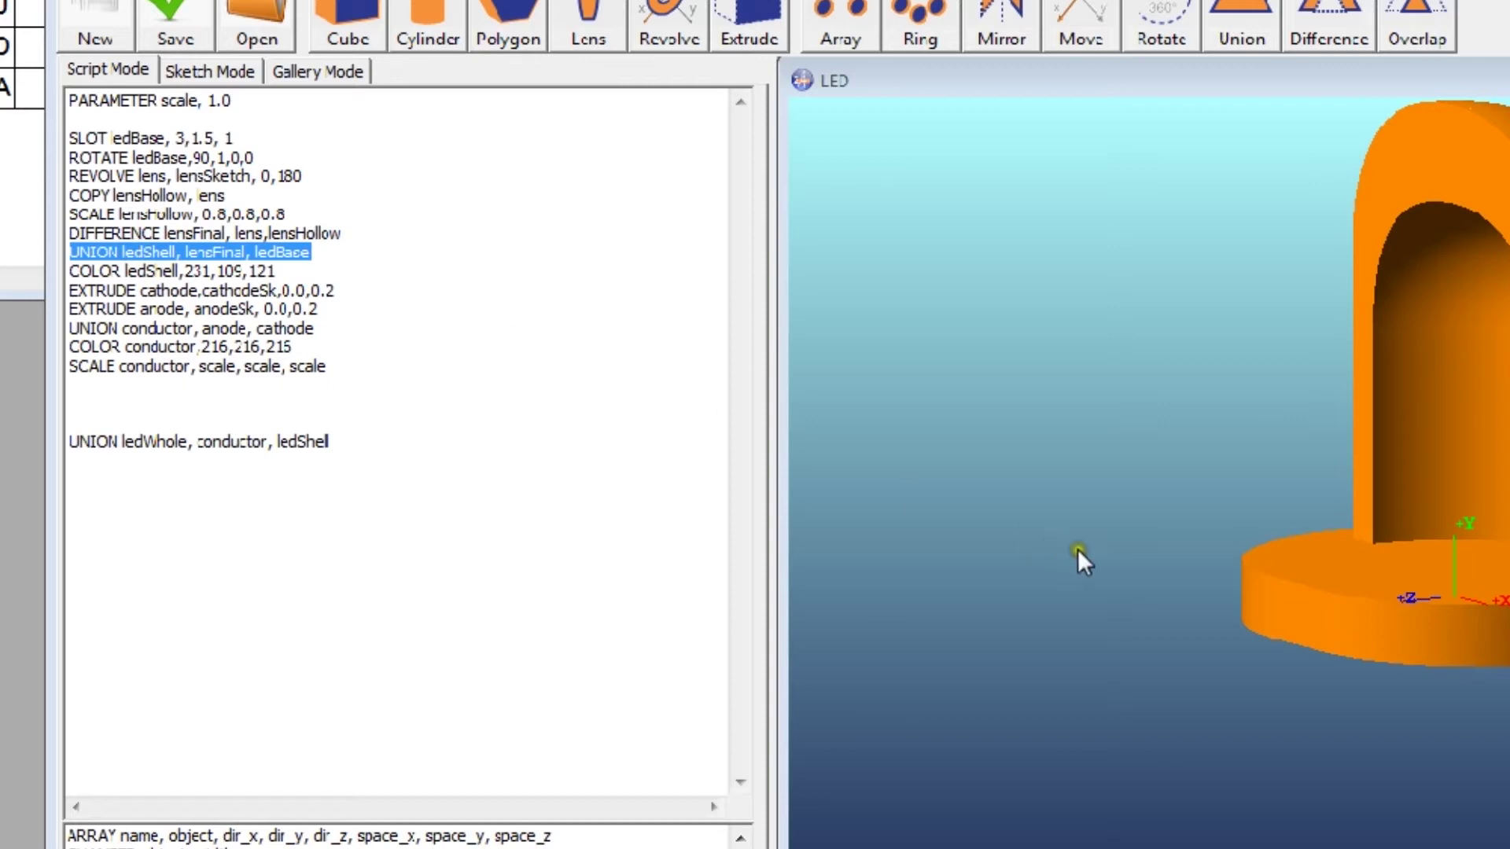
Orbit the shell, preview it coloured pink, then preview the extruded cathode lead.
click(1201, 456)
drag(1201, 454, 1235, 448)
click(184, 271)
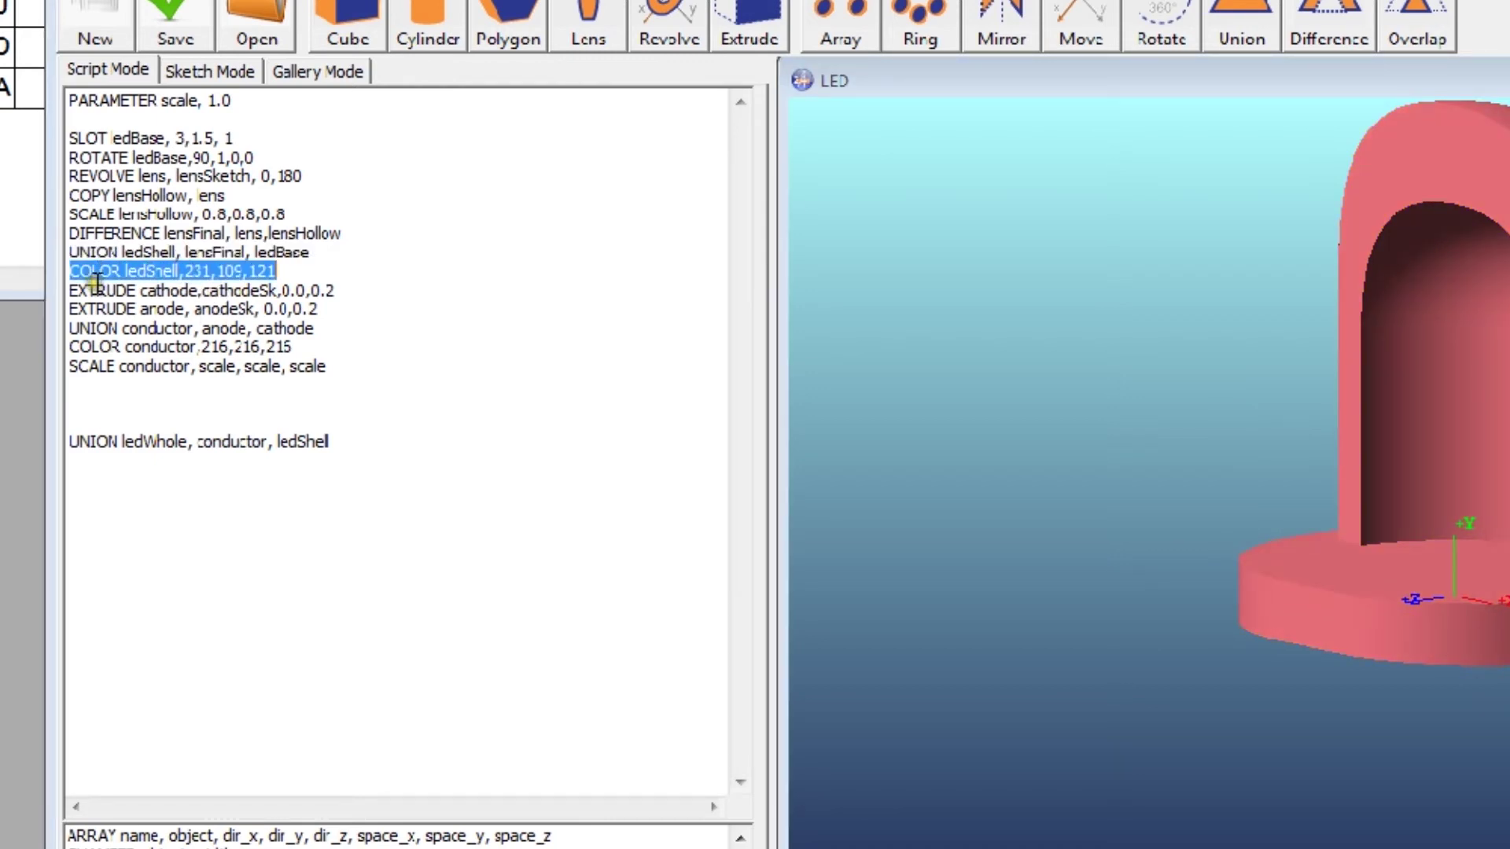
click(97, 276)
click(95, 290)
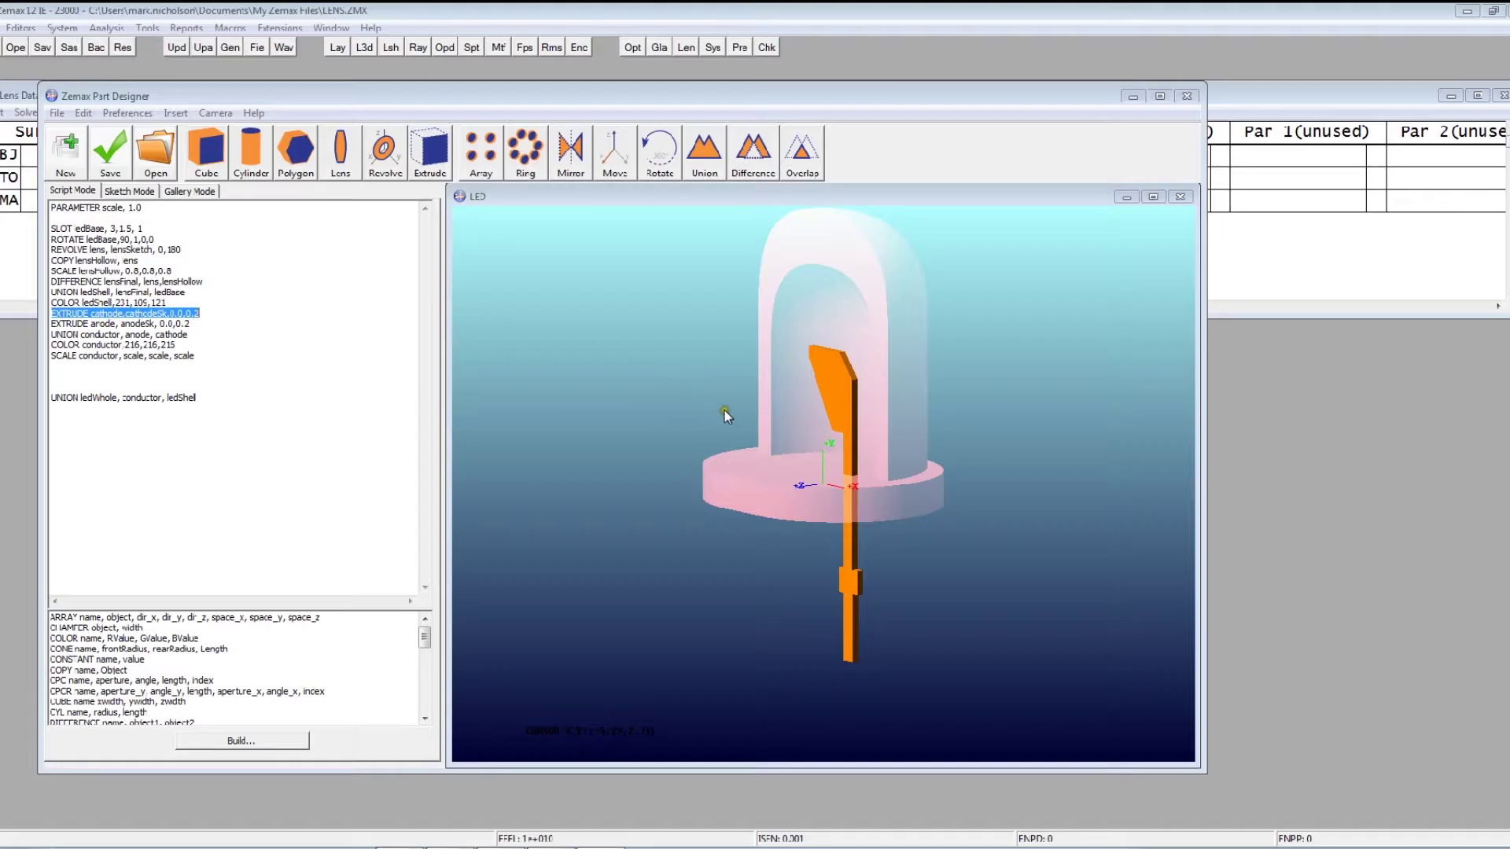
Orbit to a front view and display the cathodeSk sketch in Sketch Mode before returning to the script.
drag(1277, 461, 1509, 327)
drag(866, 333, 861, 362)
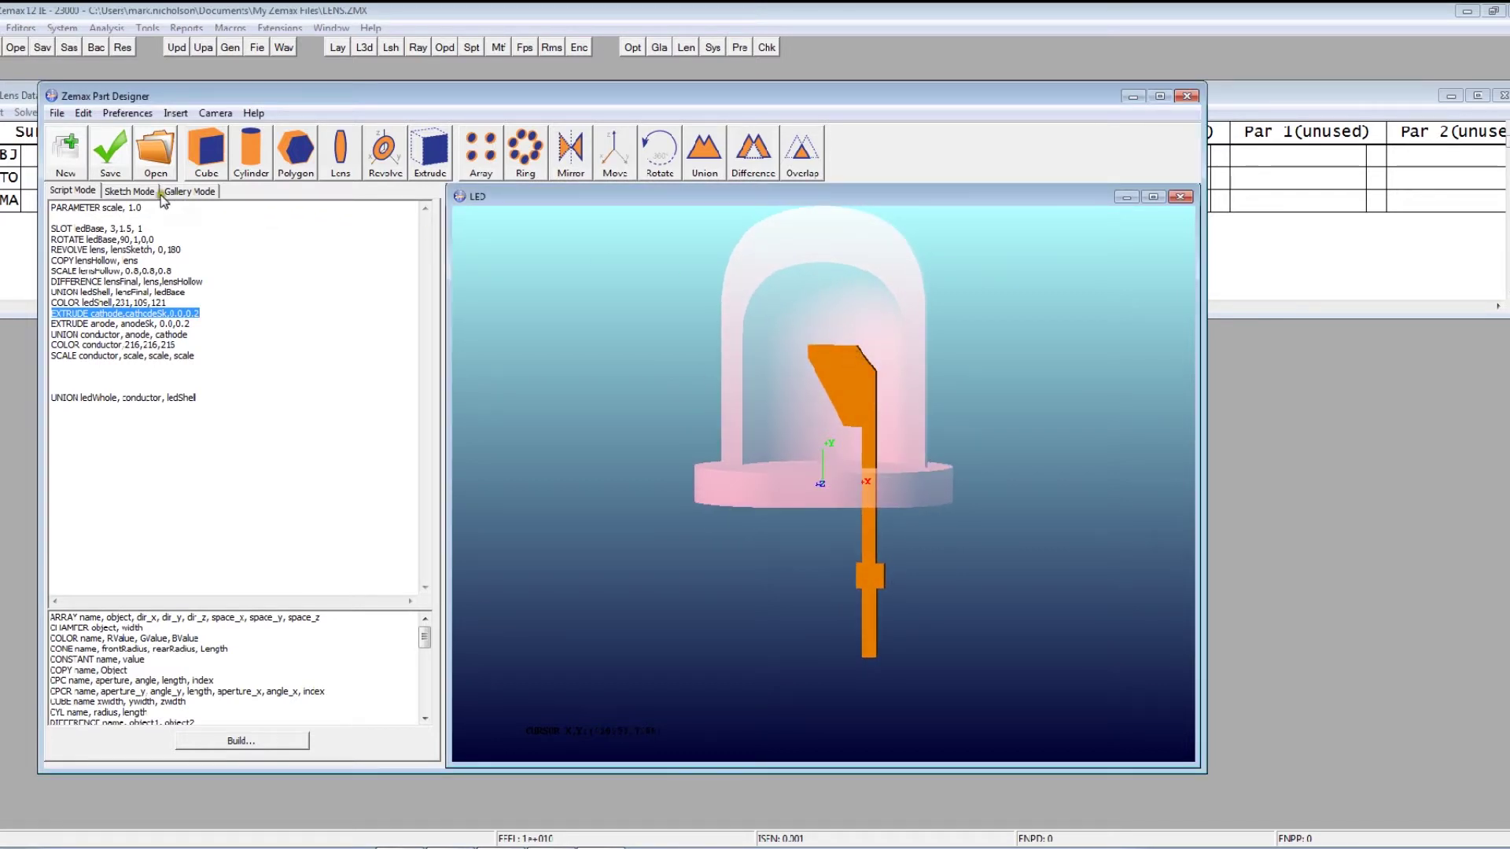
click(130, 191)
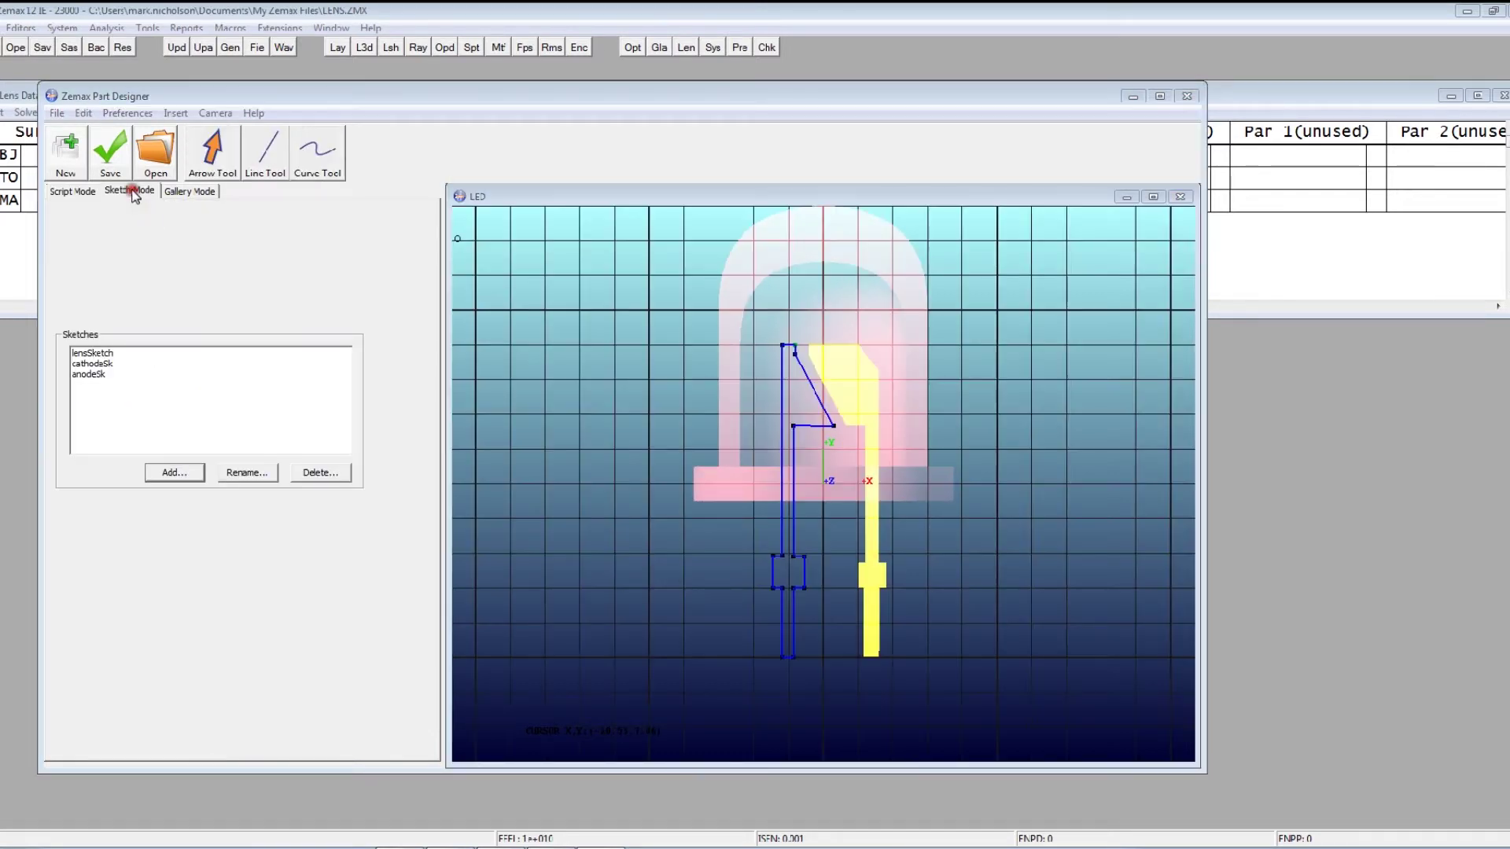
click(90, 364)
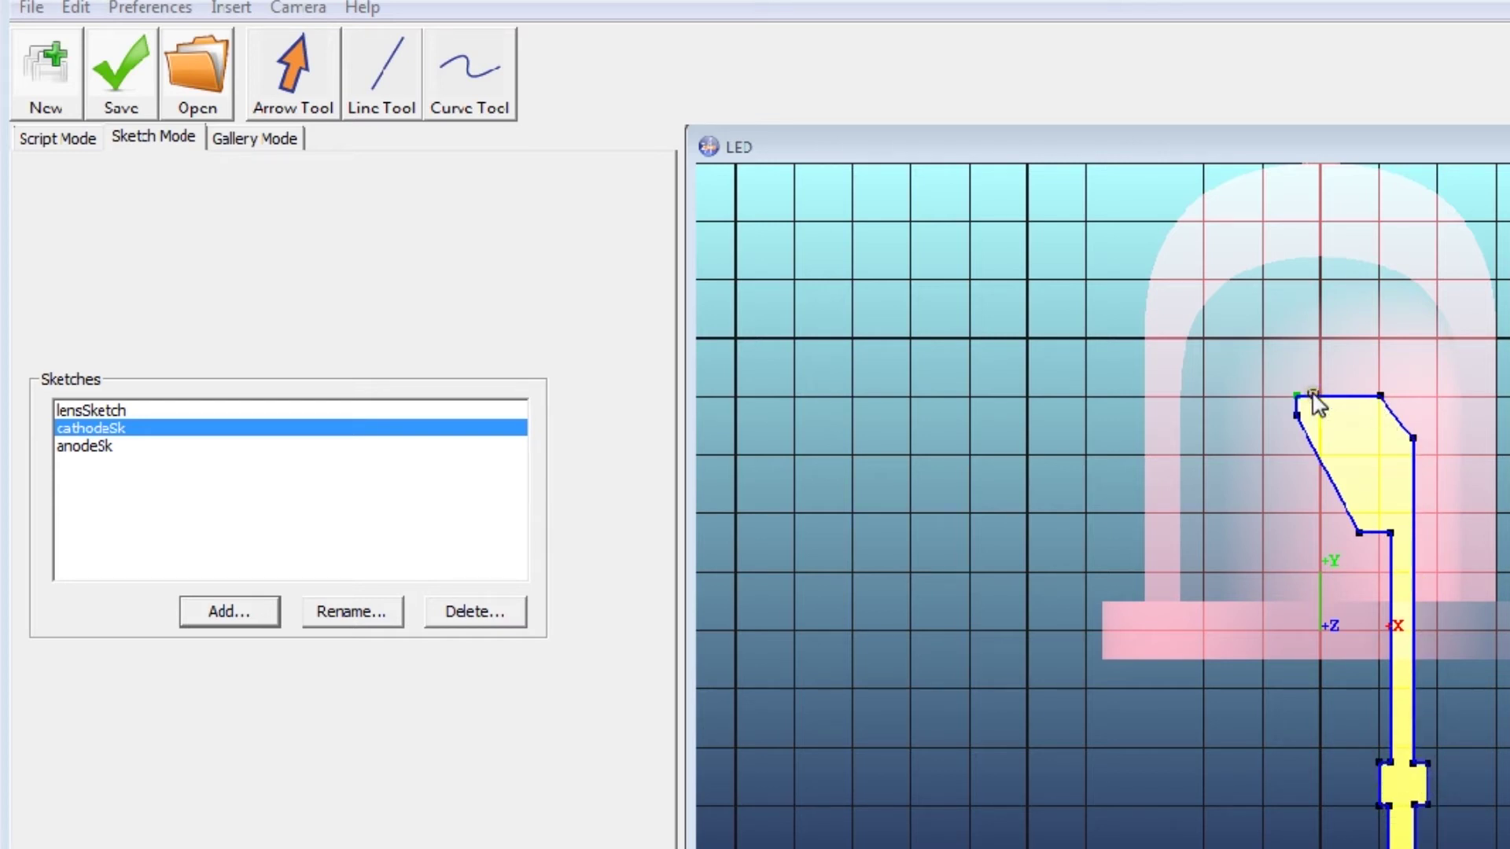
click(149, 429)
click(57, 136)
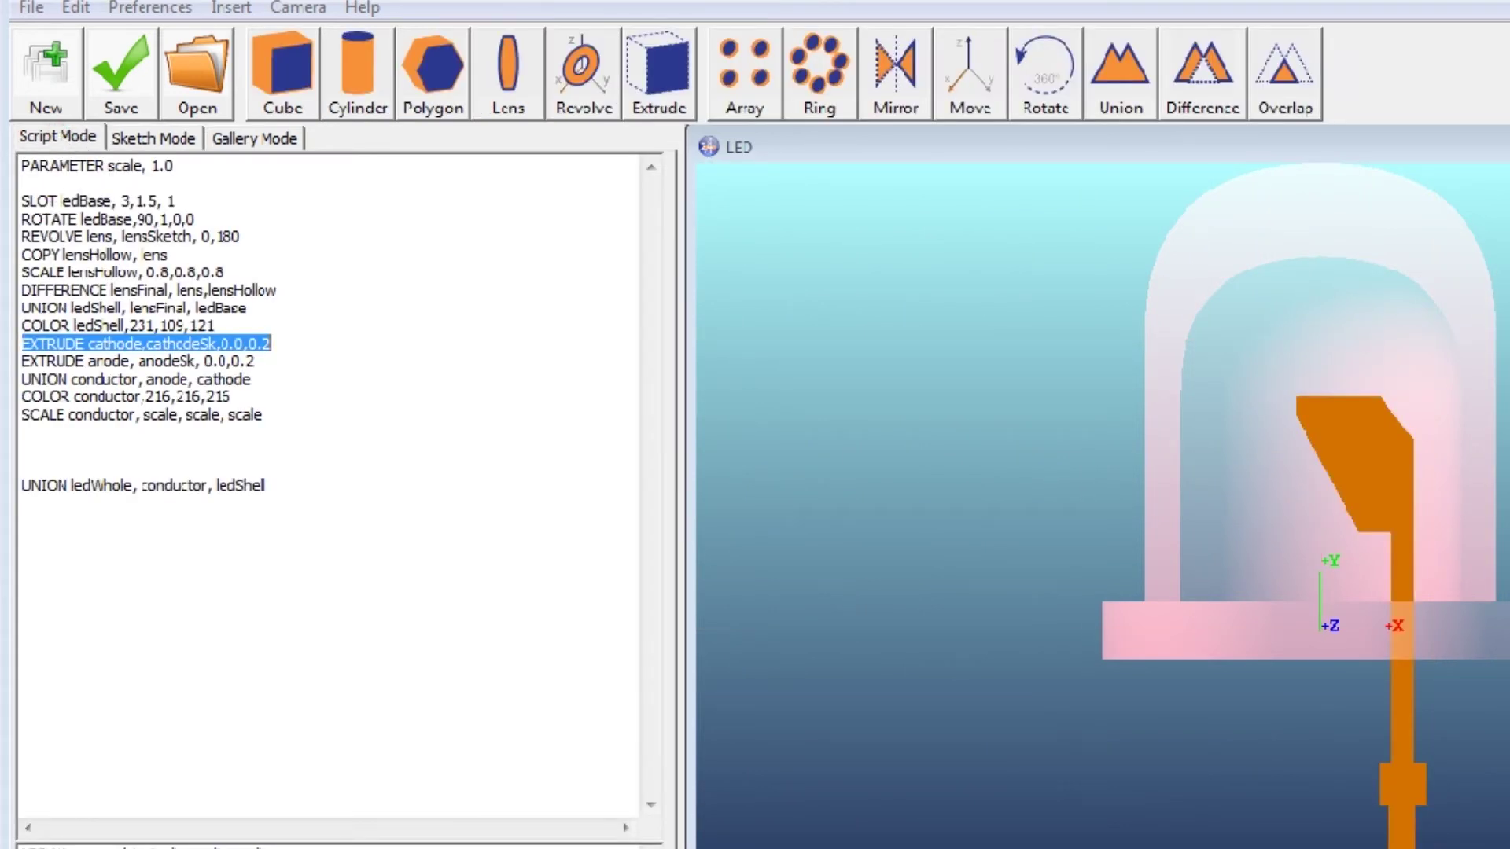
Orbit the LED obliquely and preview the EXTRUDE anode line beside the cathode.
click(63, 343)
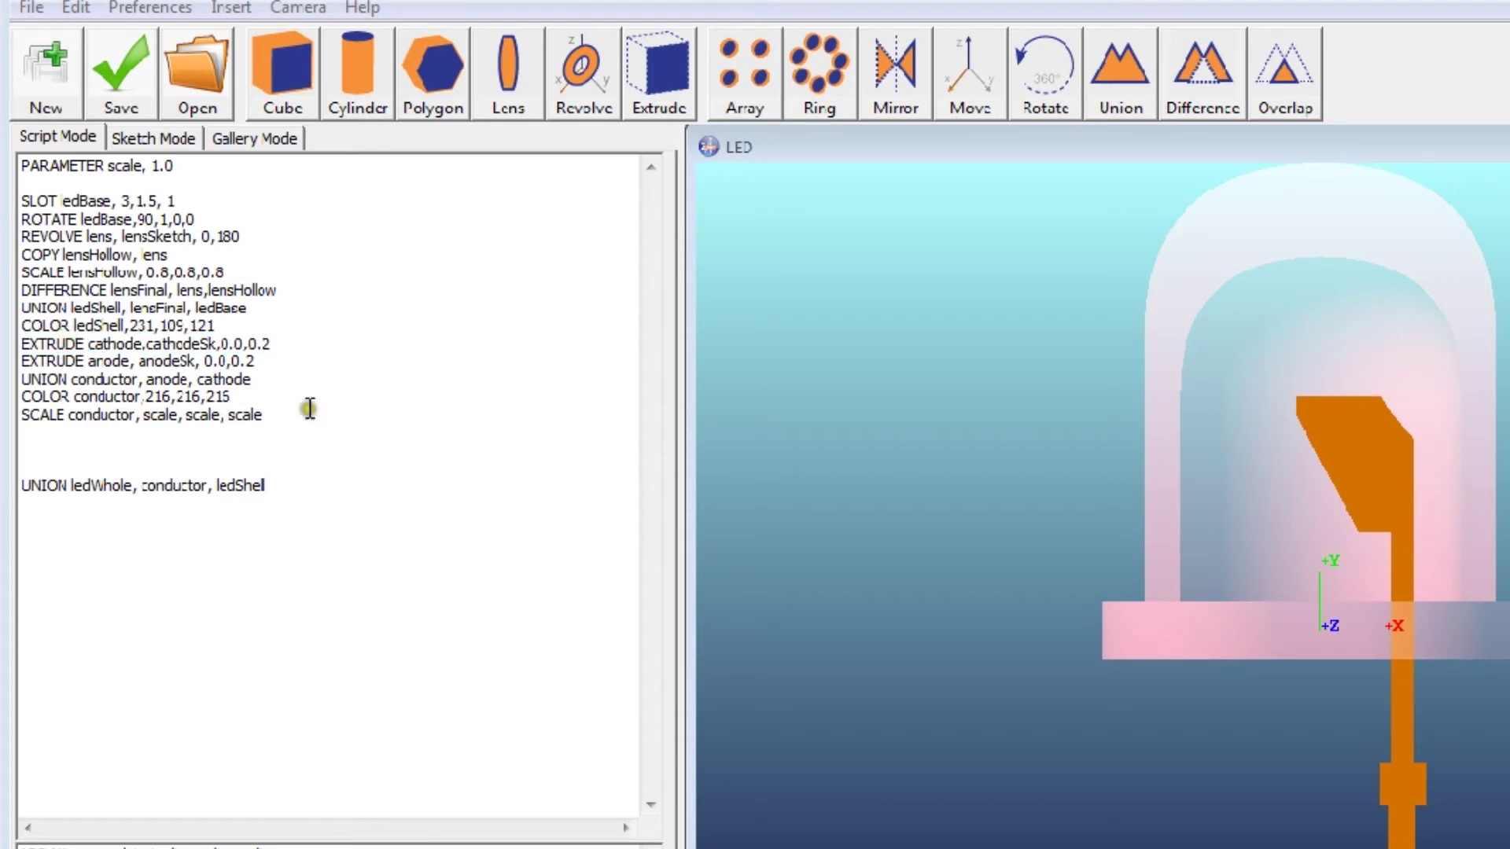
click(287, 346)
mouse_move(1455, 535)
mouse_down()
mouse_move(1337, 540)
mouse_move(1240, 586)
mouse_move(1215, 709)
mouse_move(1268, 606)
mouse_up()
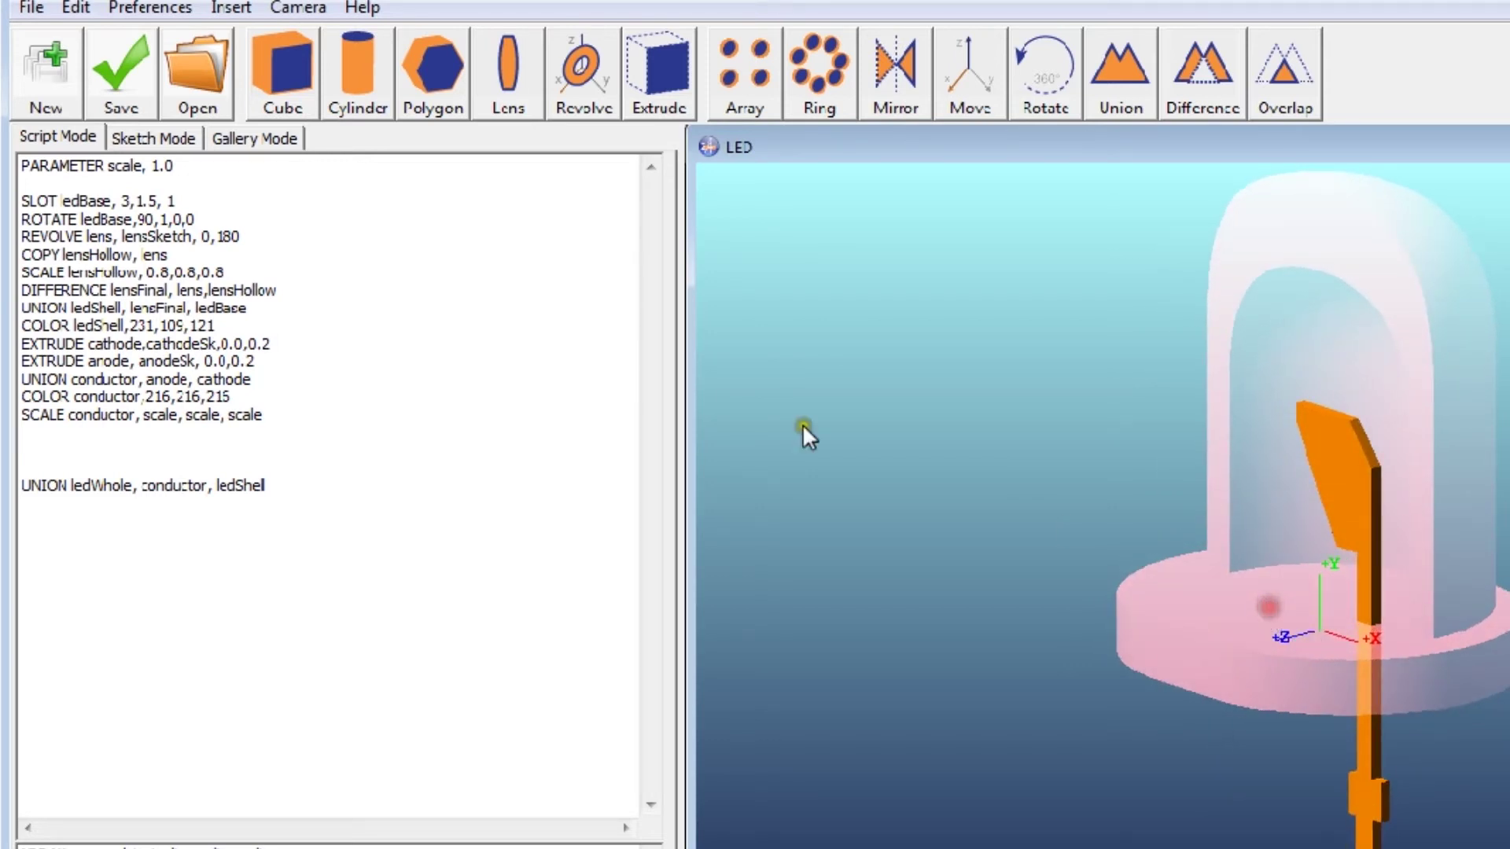
click(37, 360)
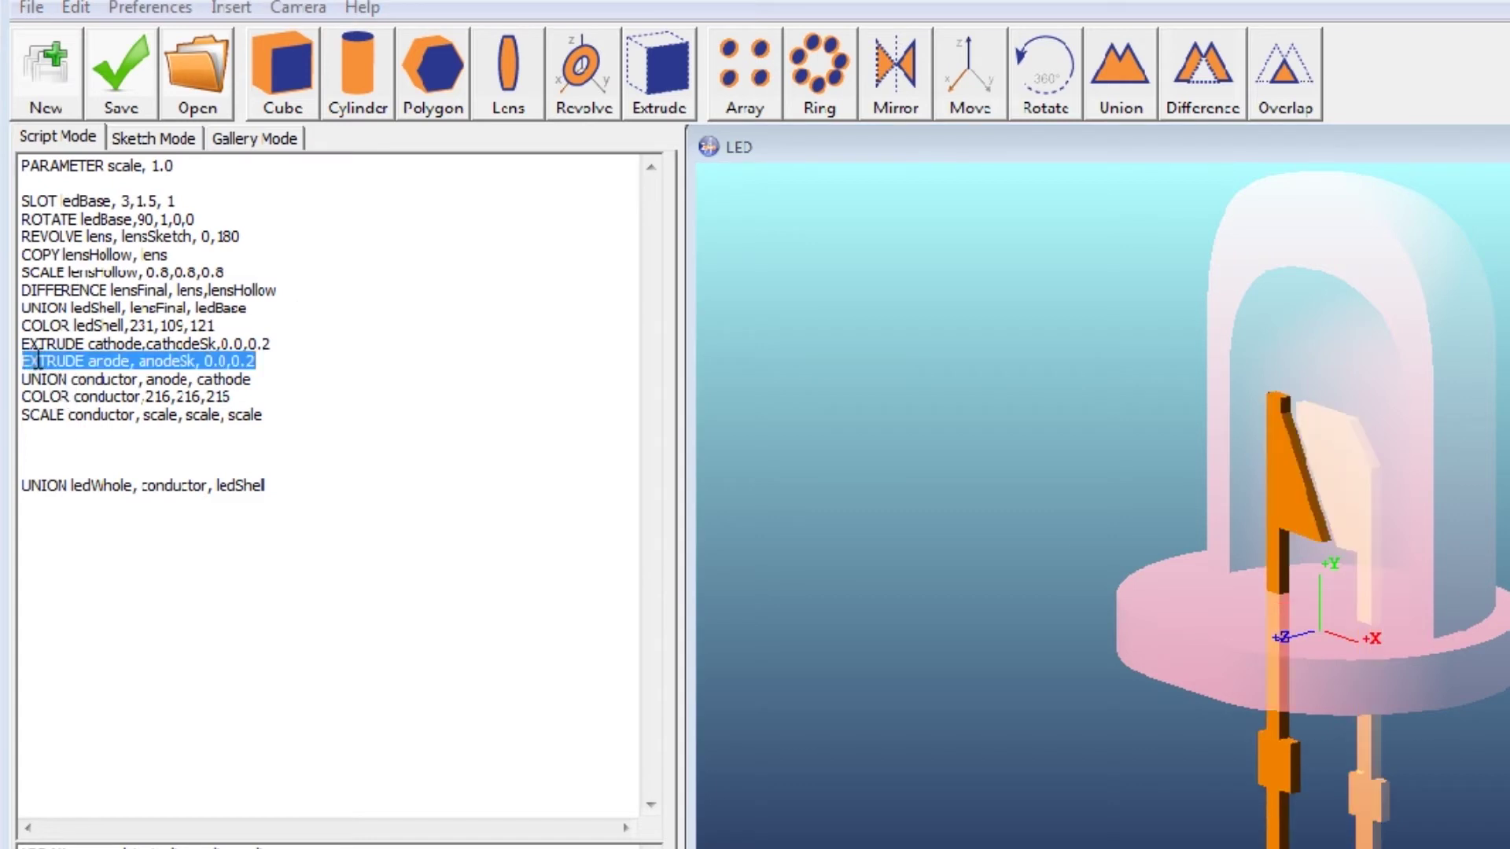
Display the anodeSk sketch in Sketch Mode, then return to Script Mode and tilt the view.
click(151, 137)
click(112, 446)
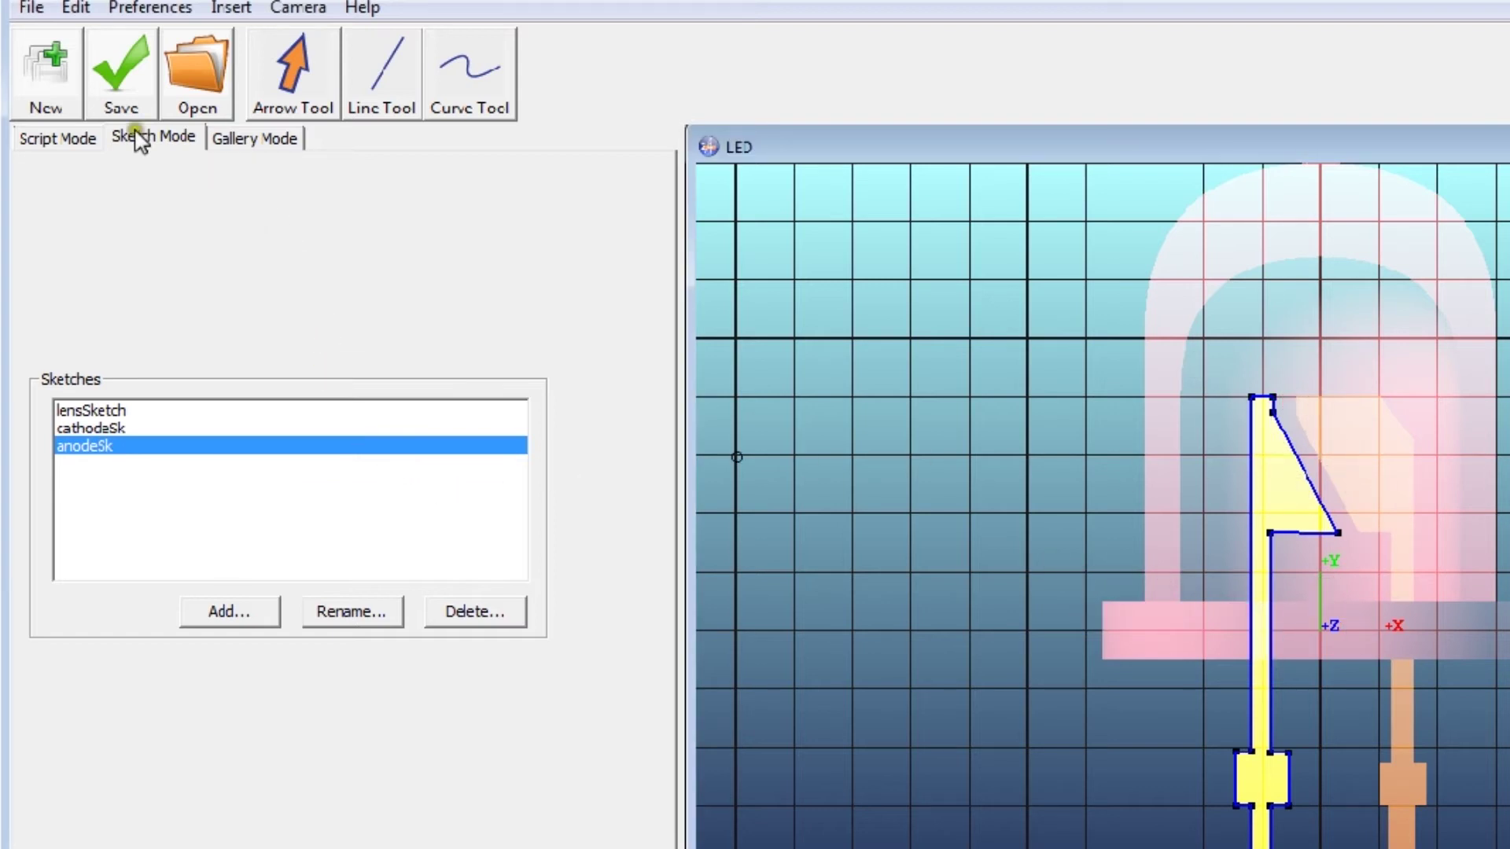
click(57, 137)
click(101, 362)
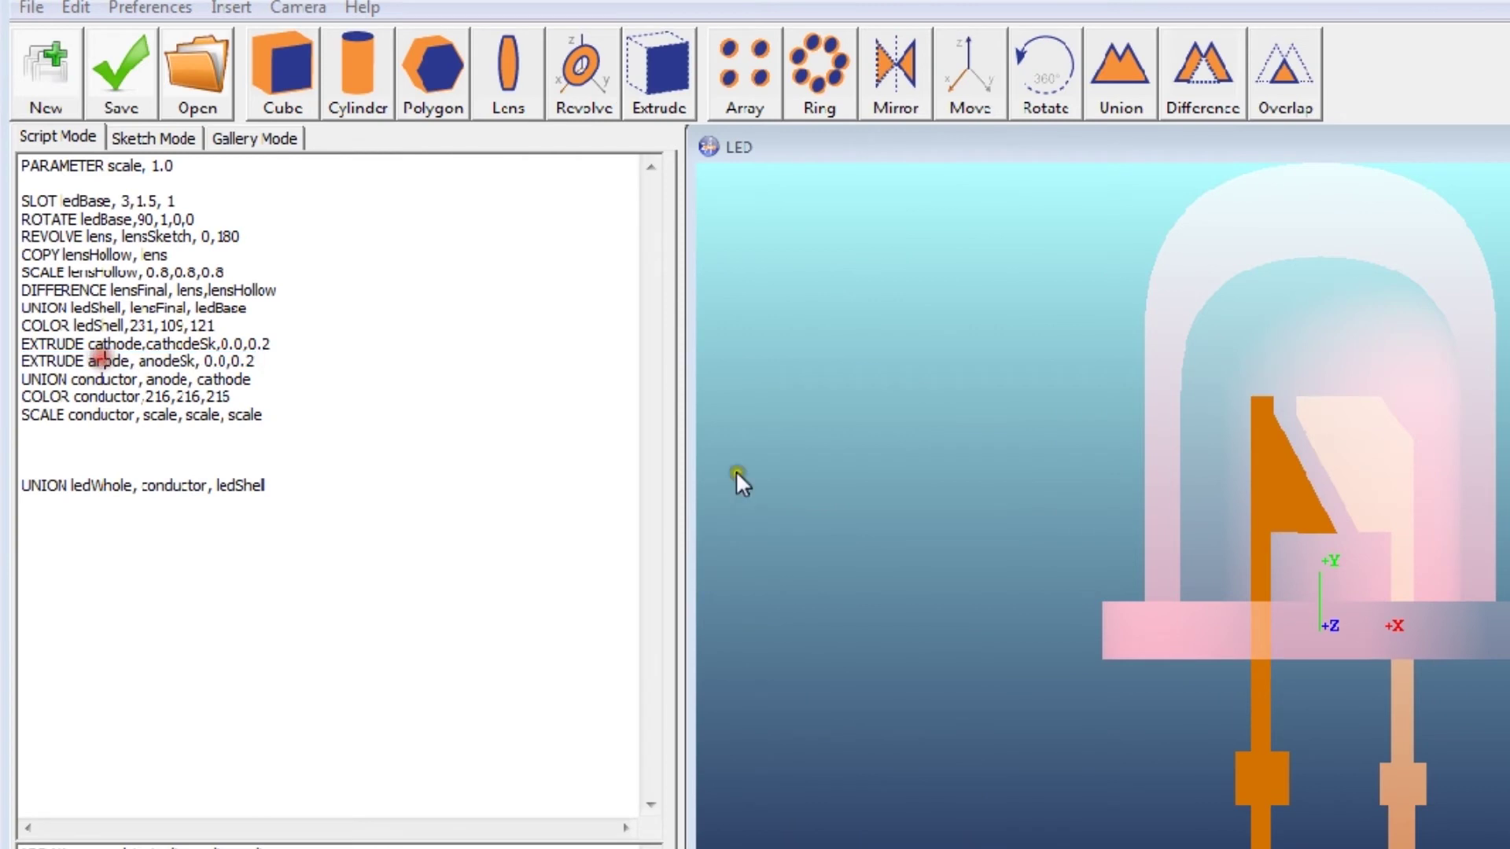
drag(1101, 504, 1280, 549)
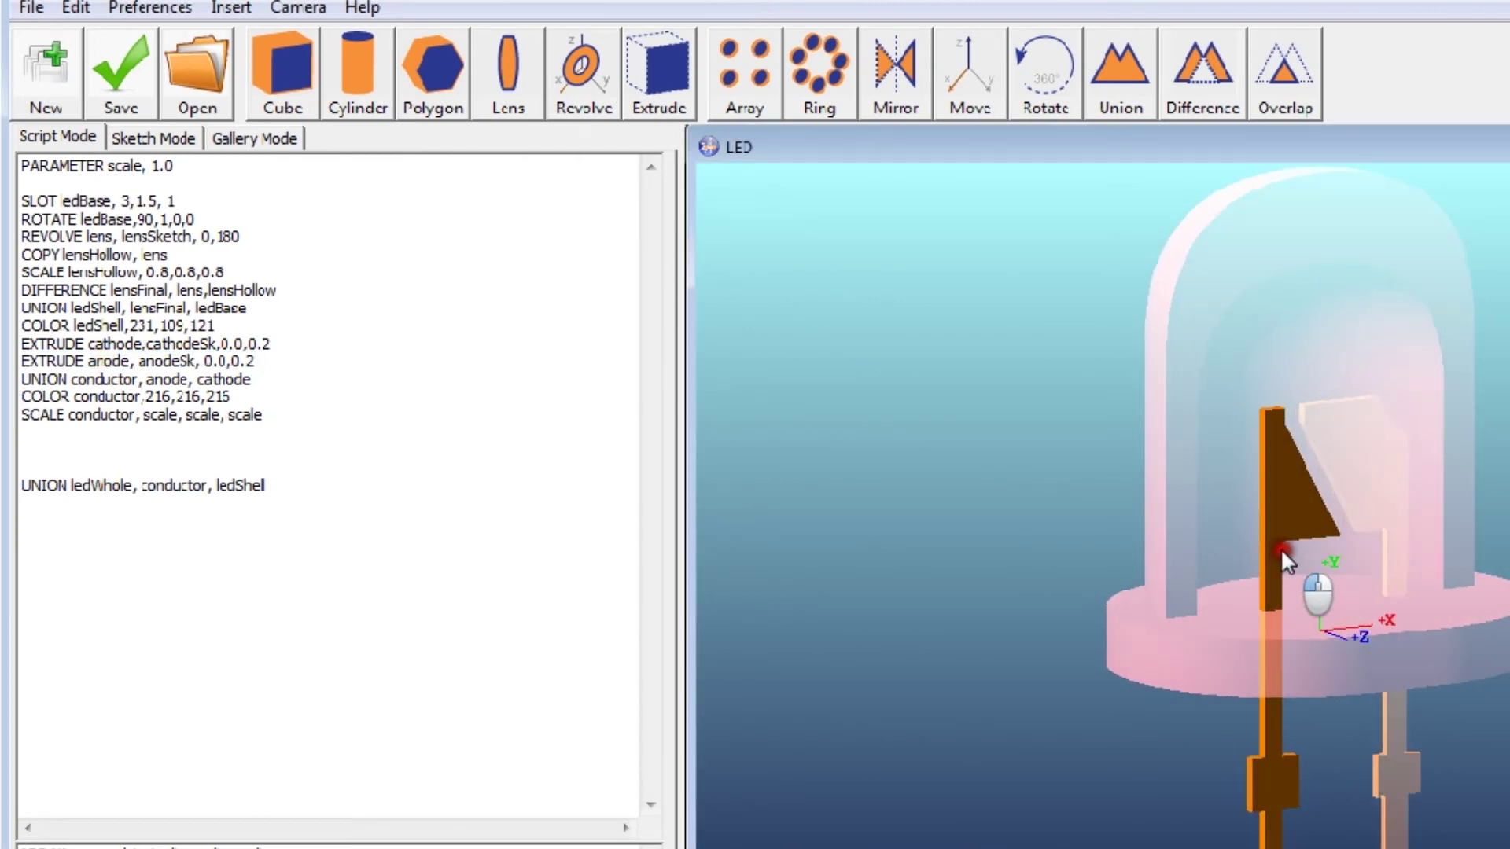
Preview the conductor union, its white colour, and its scaling by the PARAMETER scale value.
click(124, 375)
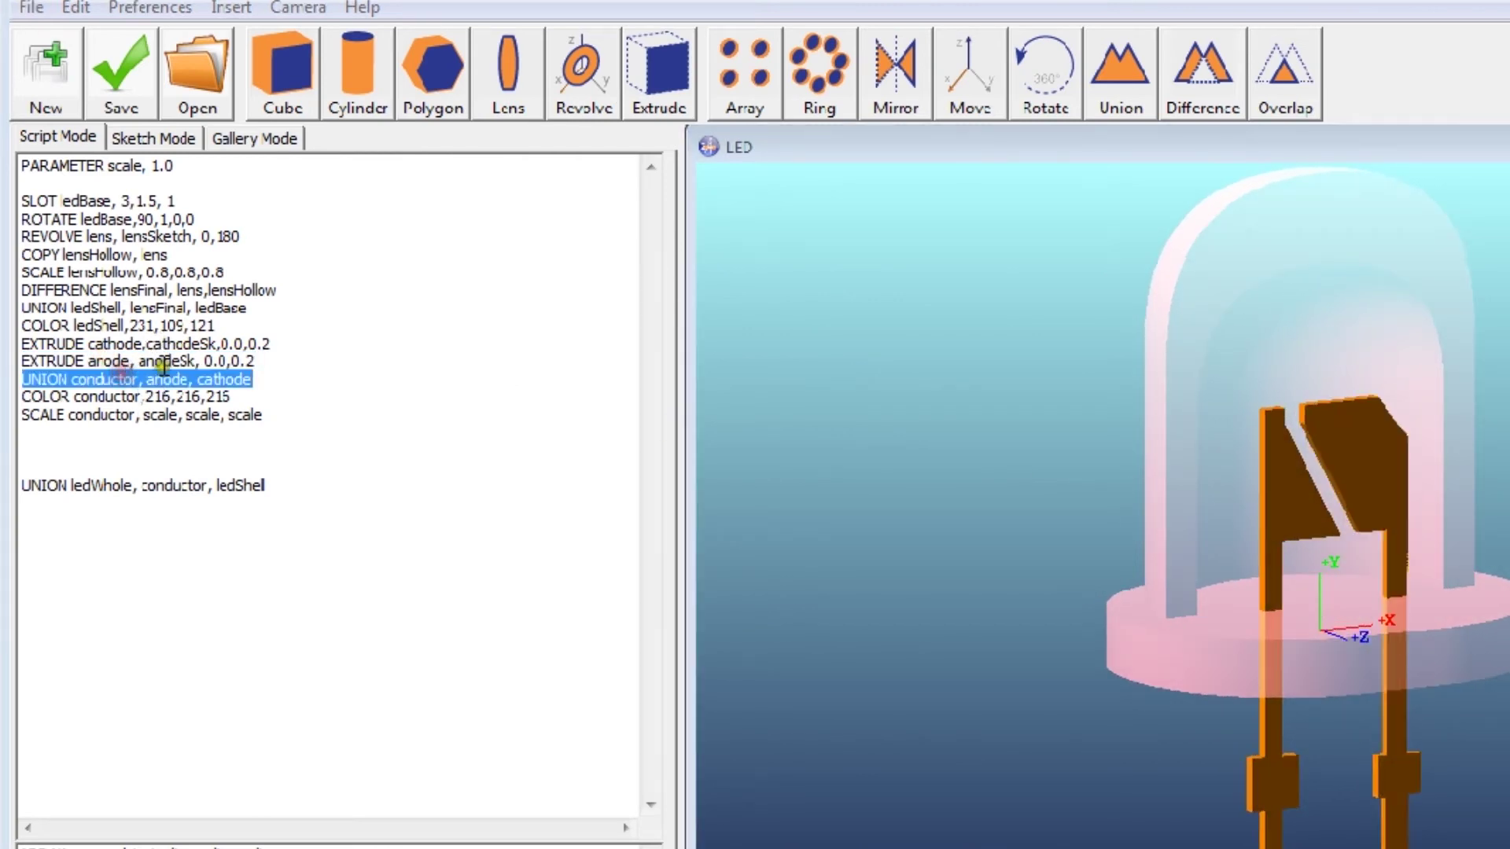
drag(1317, 459, 1257, 606)
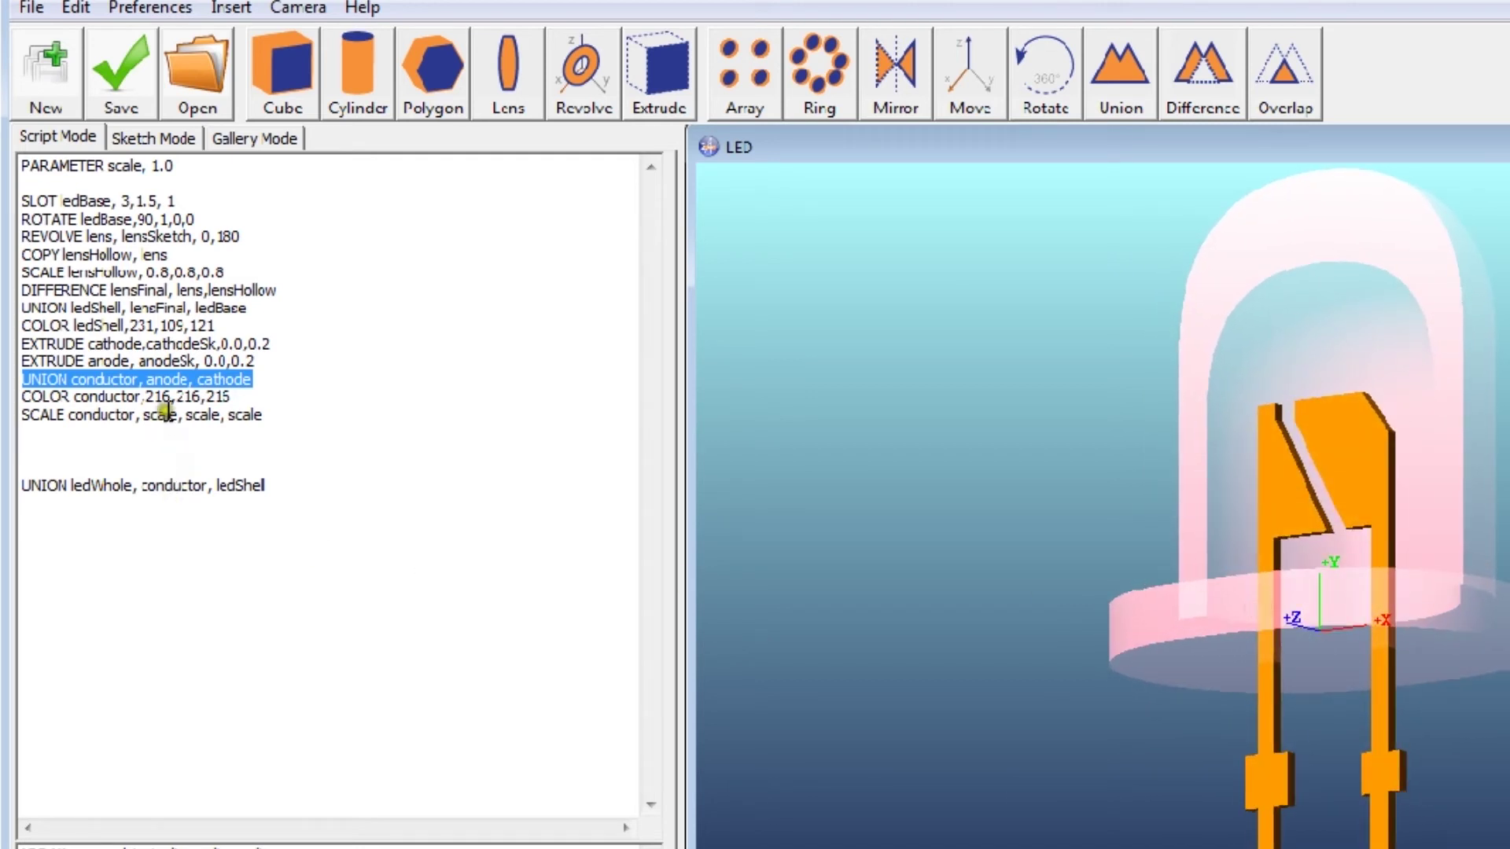
click(165, 396)
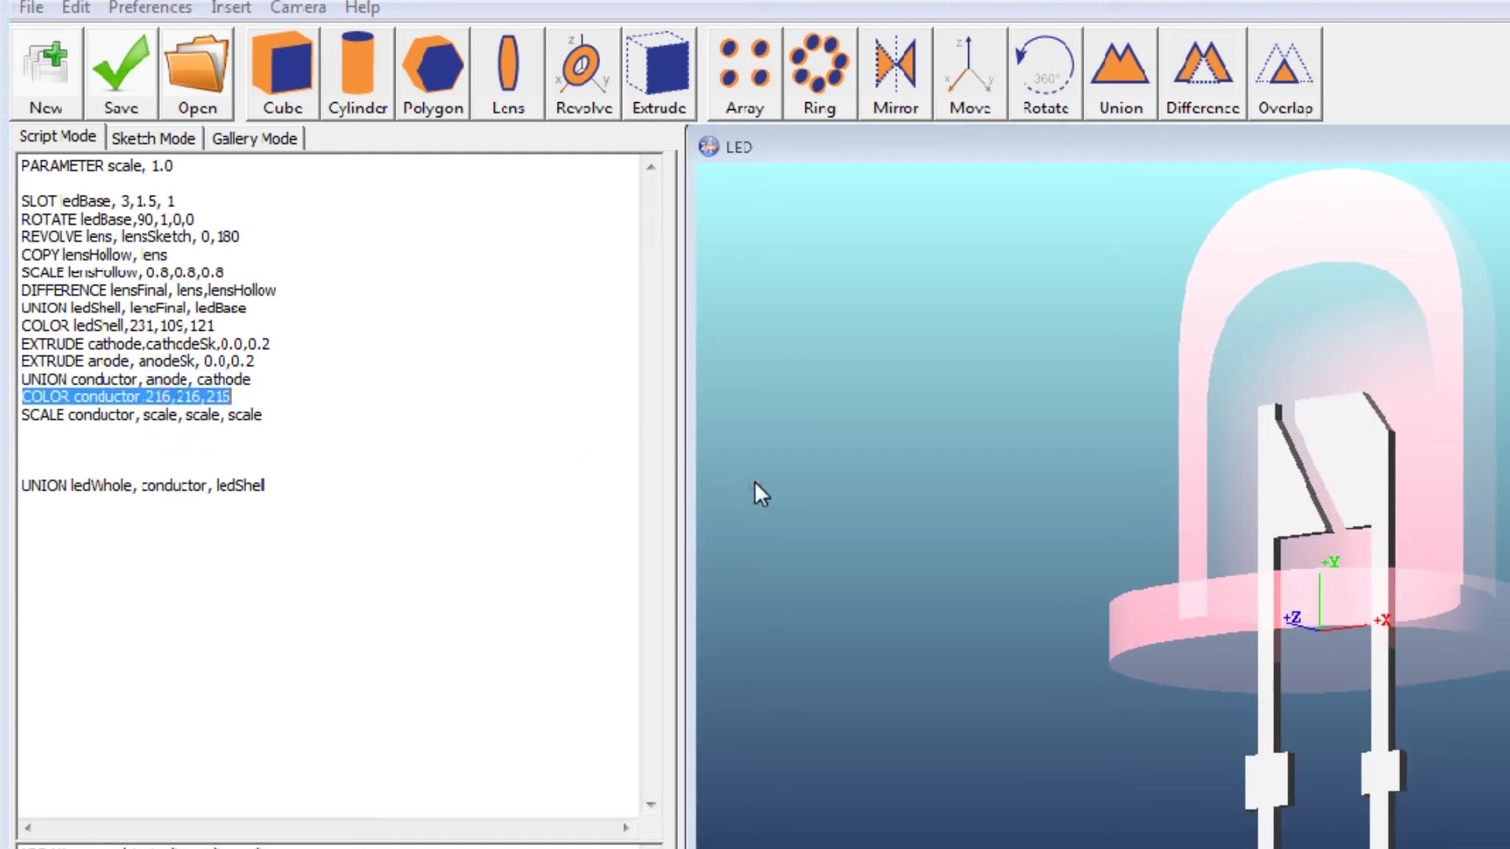
click(149, 415)
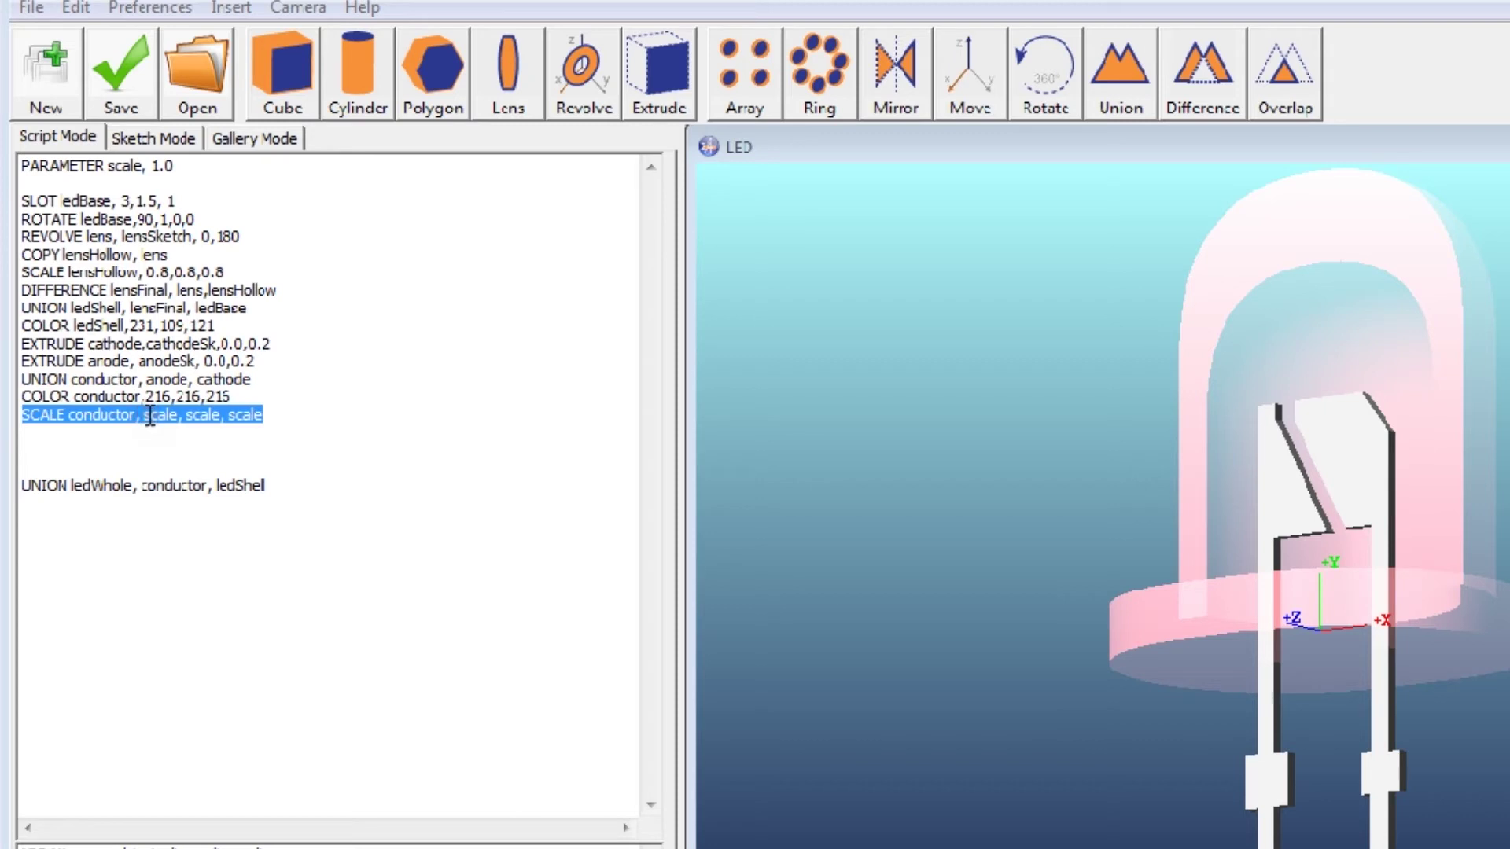
click(132, 165)
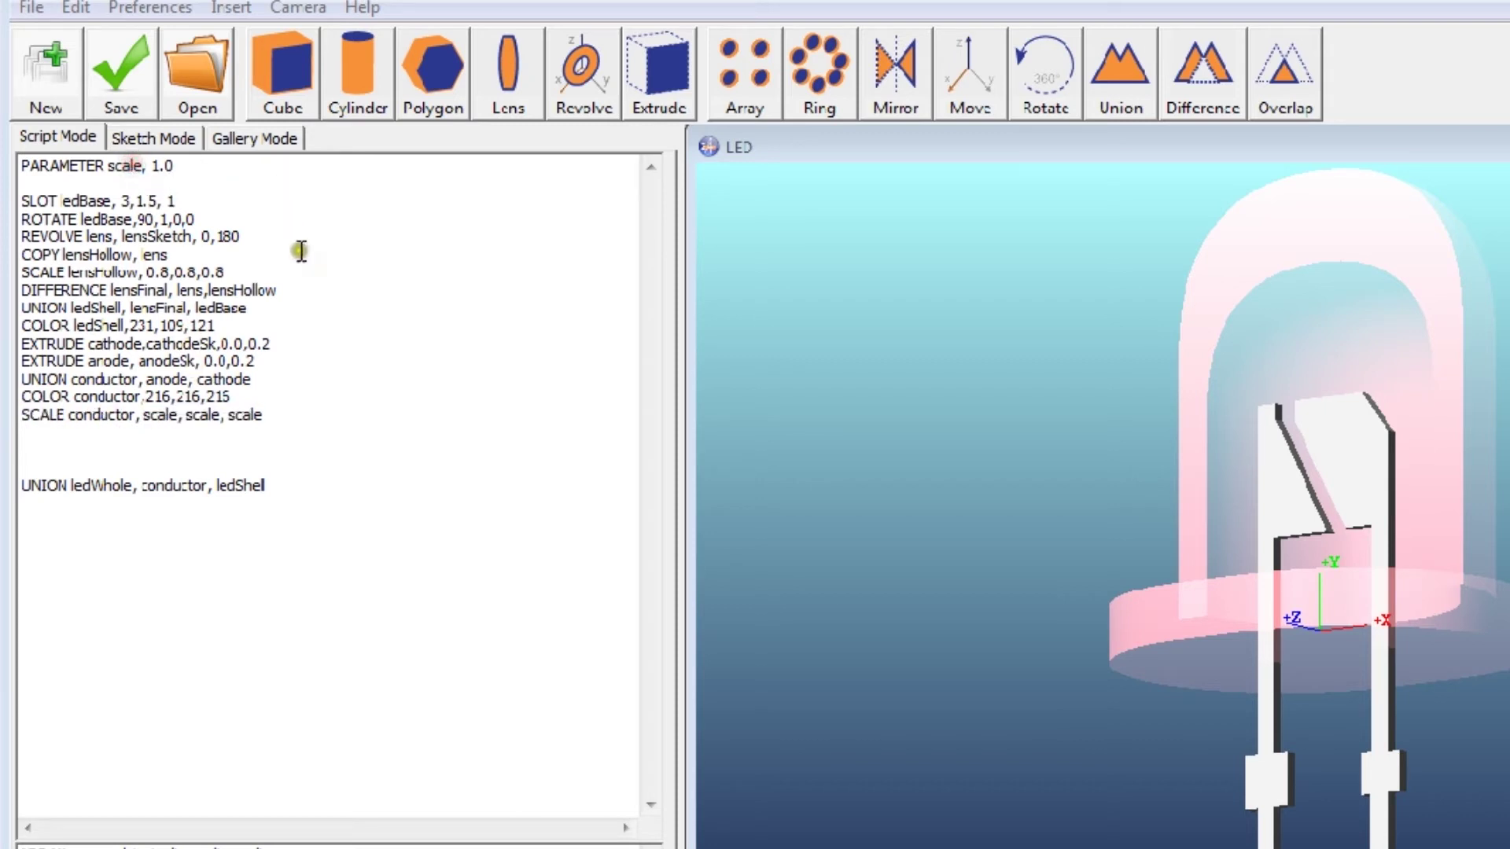
click(222, 414)
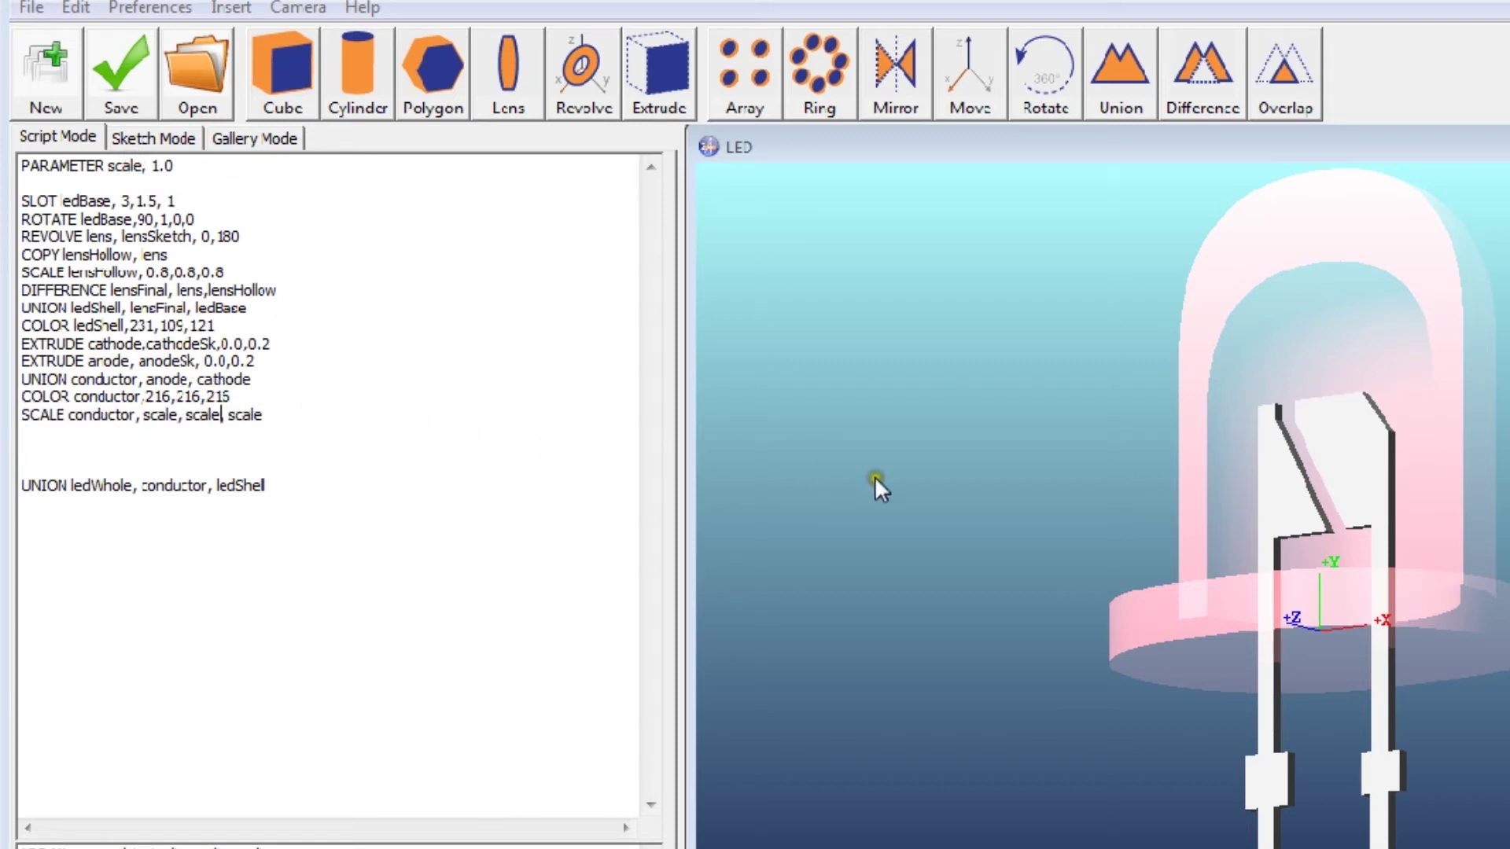
Preview the complete LED at the UNION ledWhole line and rotate it to a frontal view.
triple_click(222, 482)
drag(895, 478, 1083, 528)
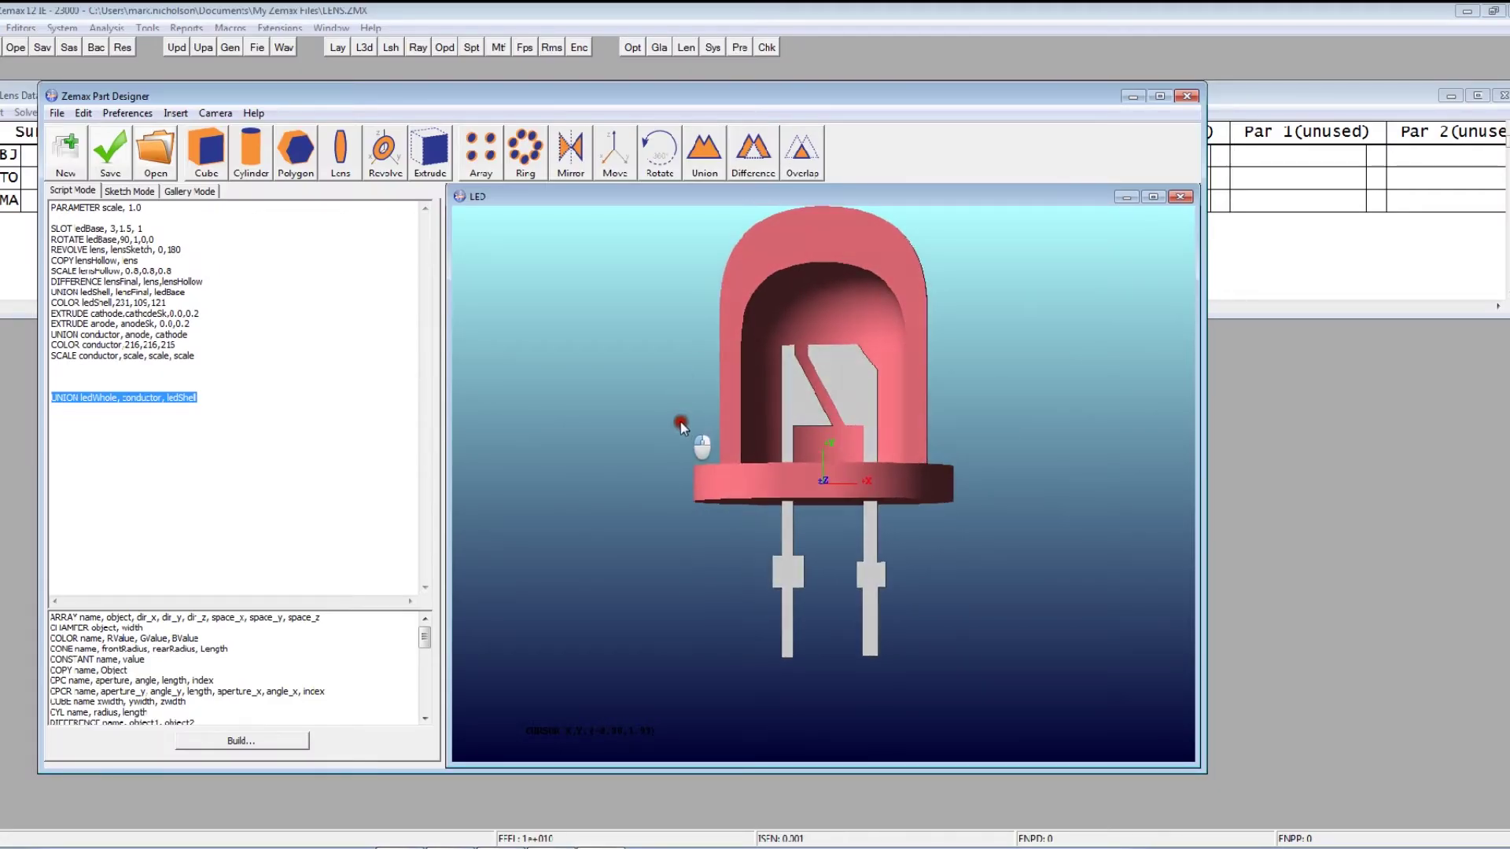
drag(681, 422, 714, 435)
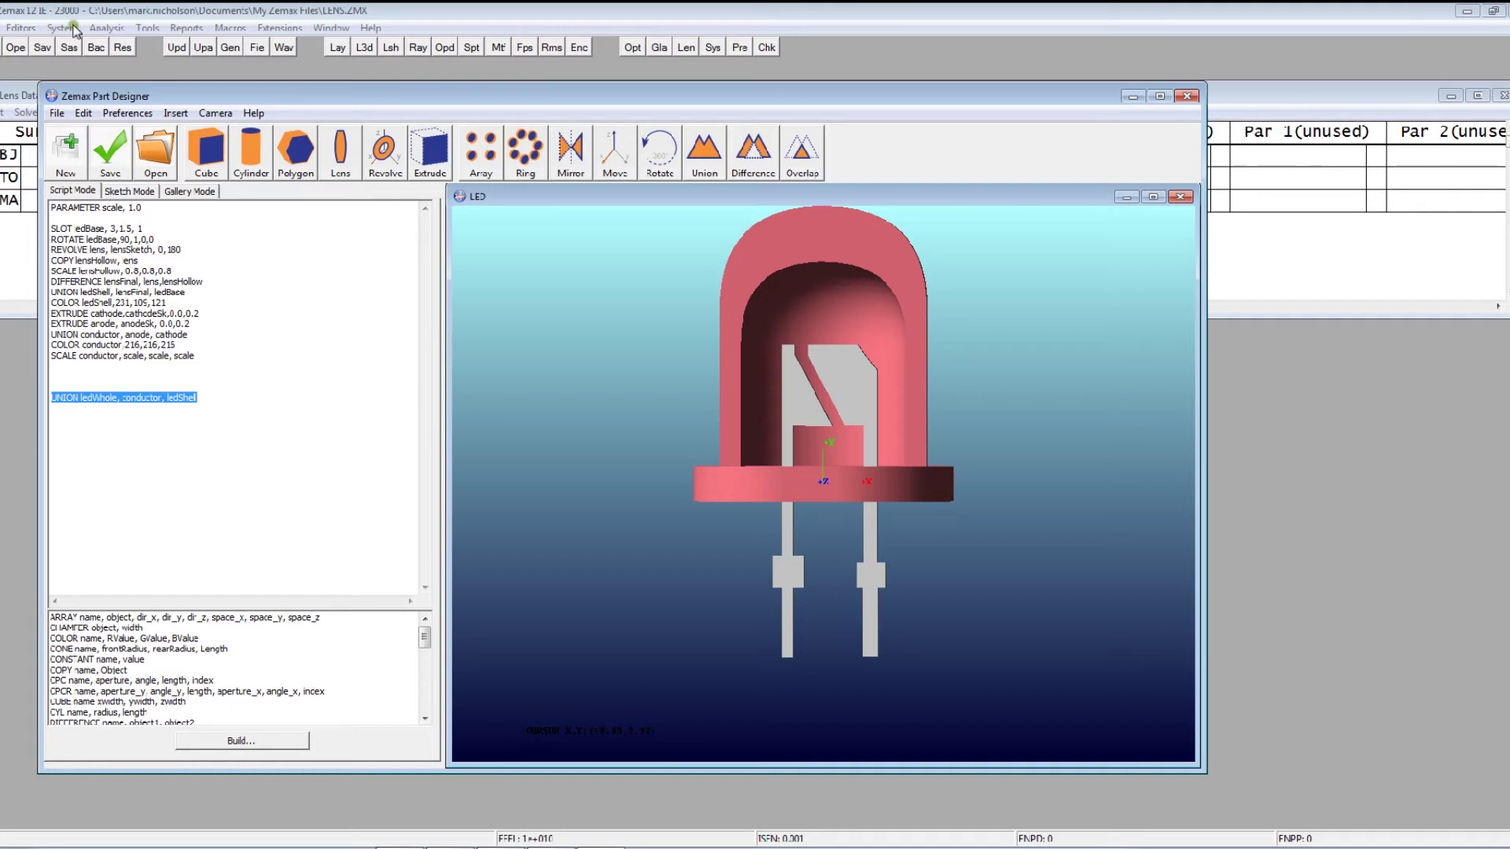
Switch the design to Non-Sequential Mode, confirming the mode change.
click(3, 28)
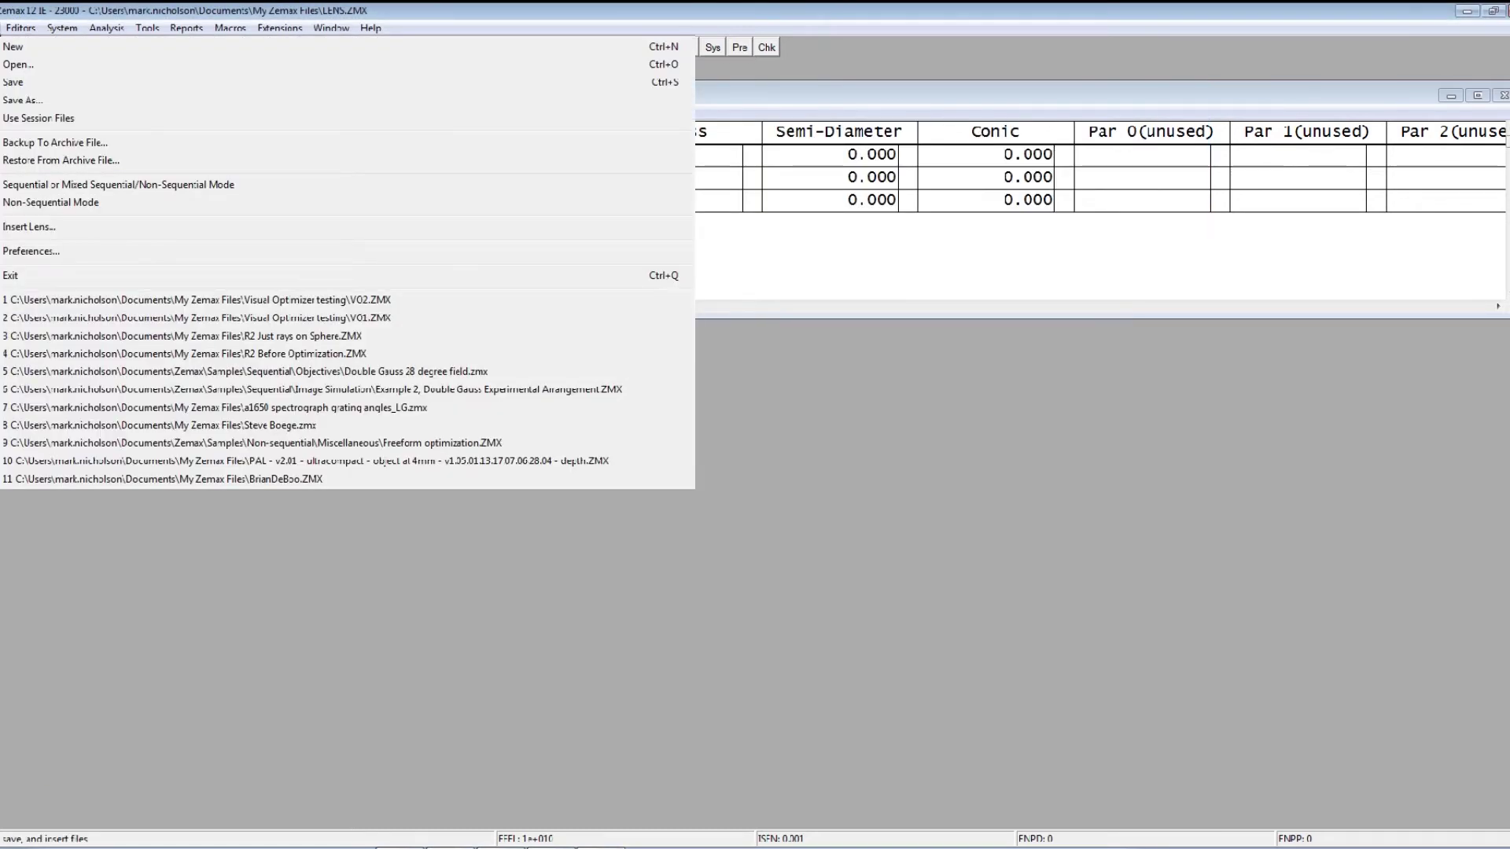
click(27, 202)
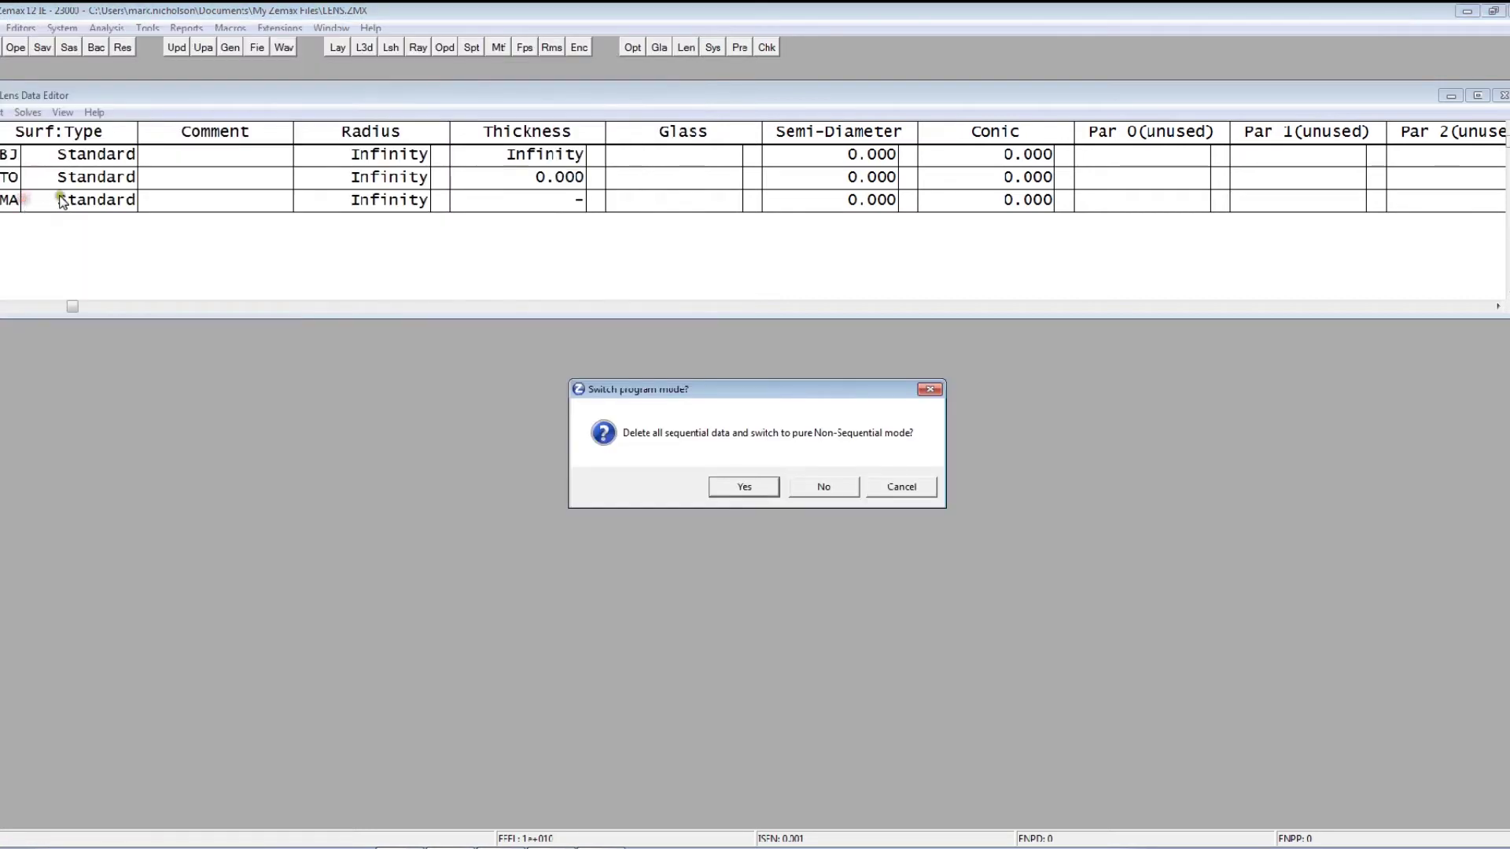
click(743, 488)
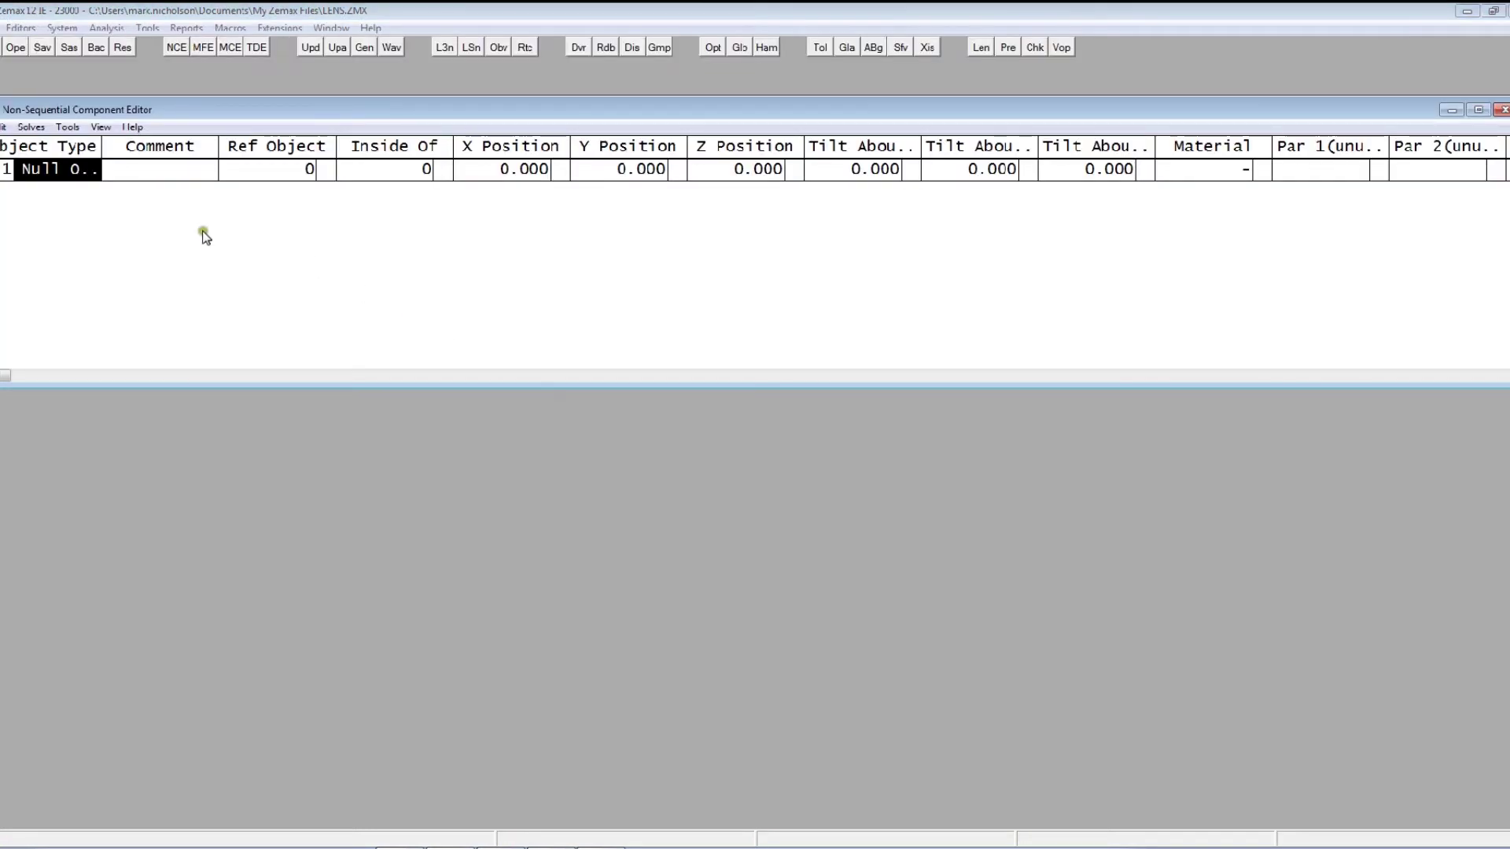
Make object 1 a Part Designer Object using the LED.ZPO data file.
double_click(77, 179)
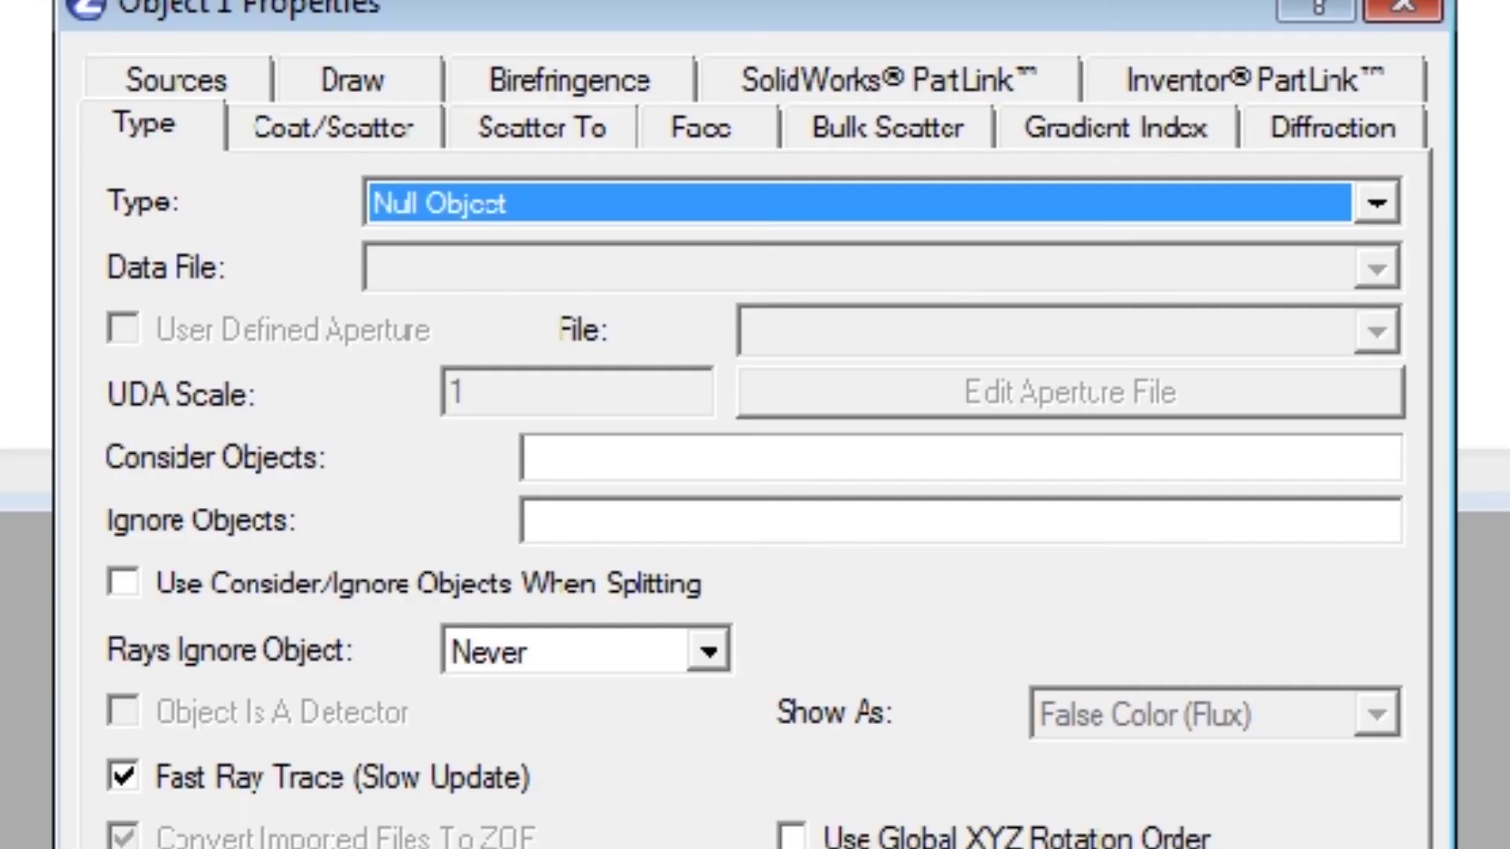
key(Down)
key(Down)
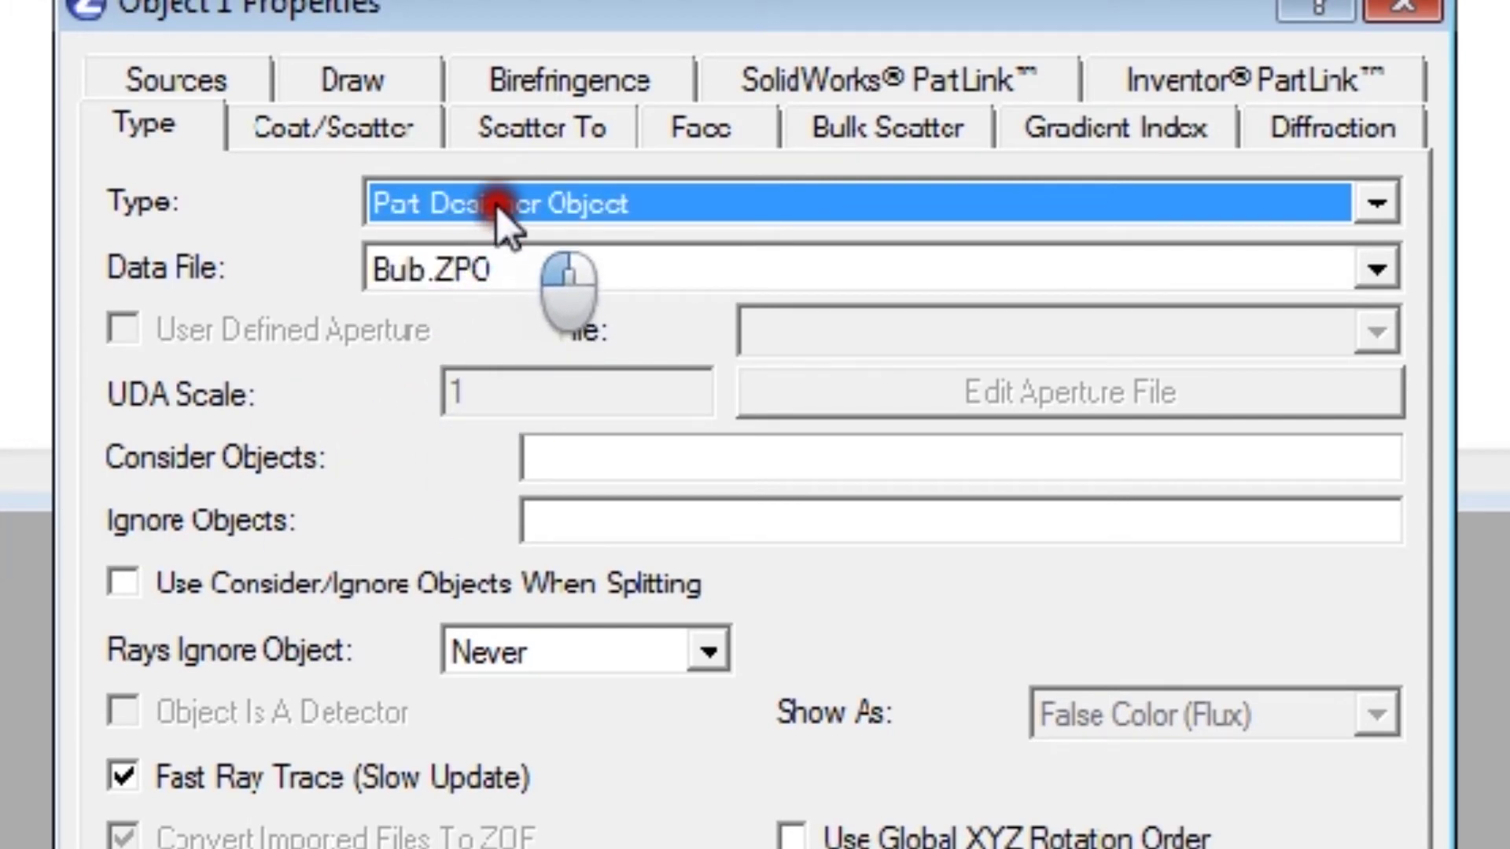
click(484, 268)
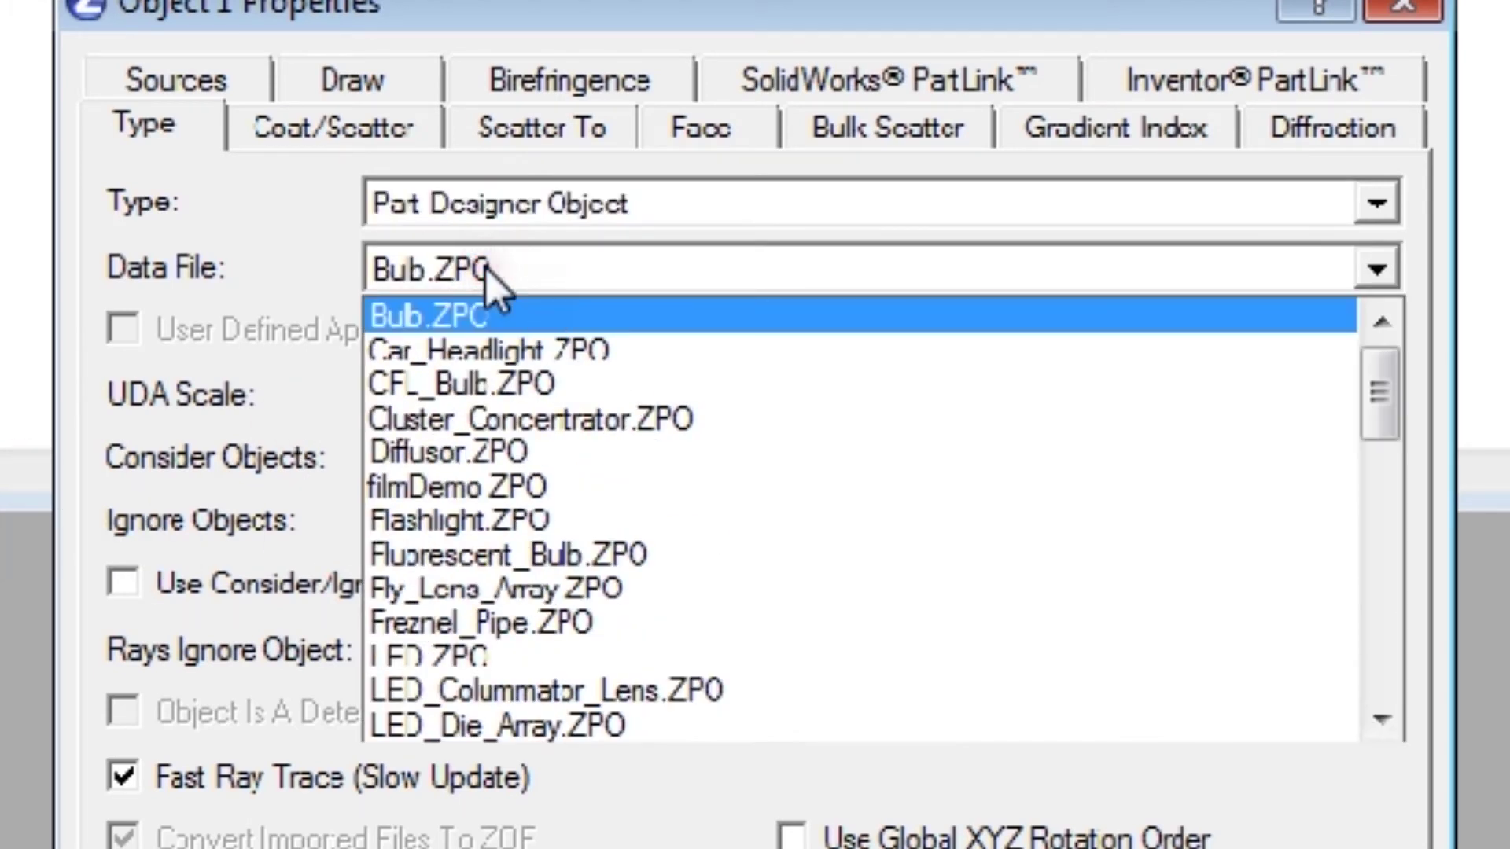
click(548, 653)
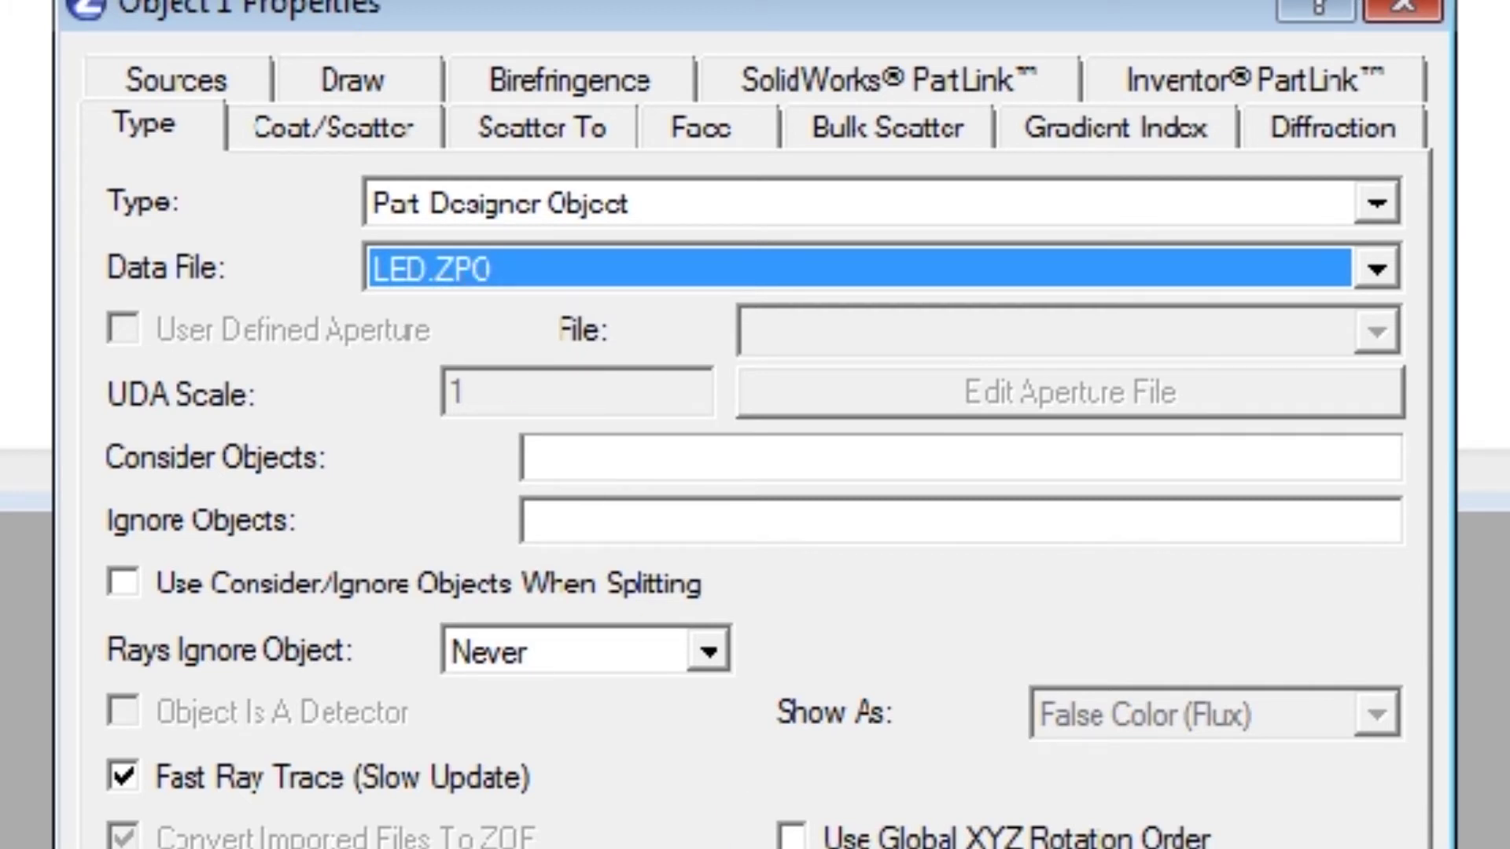
key(Tab)
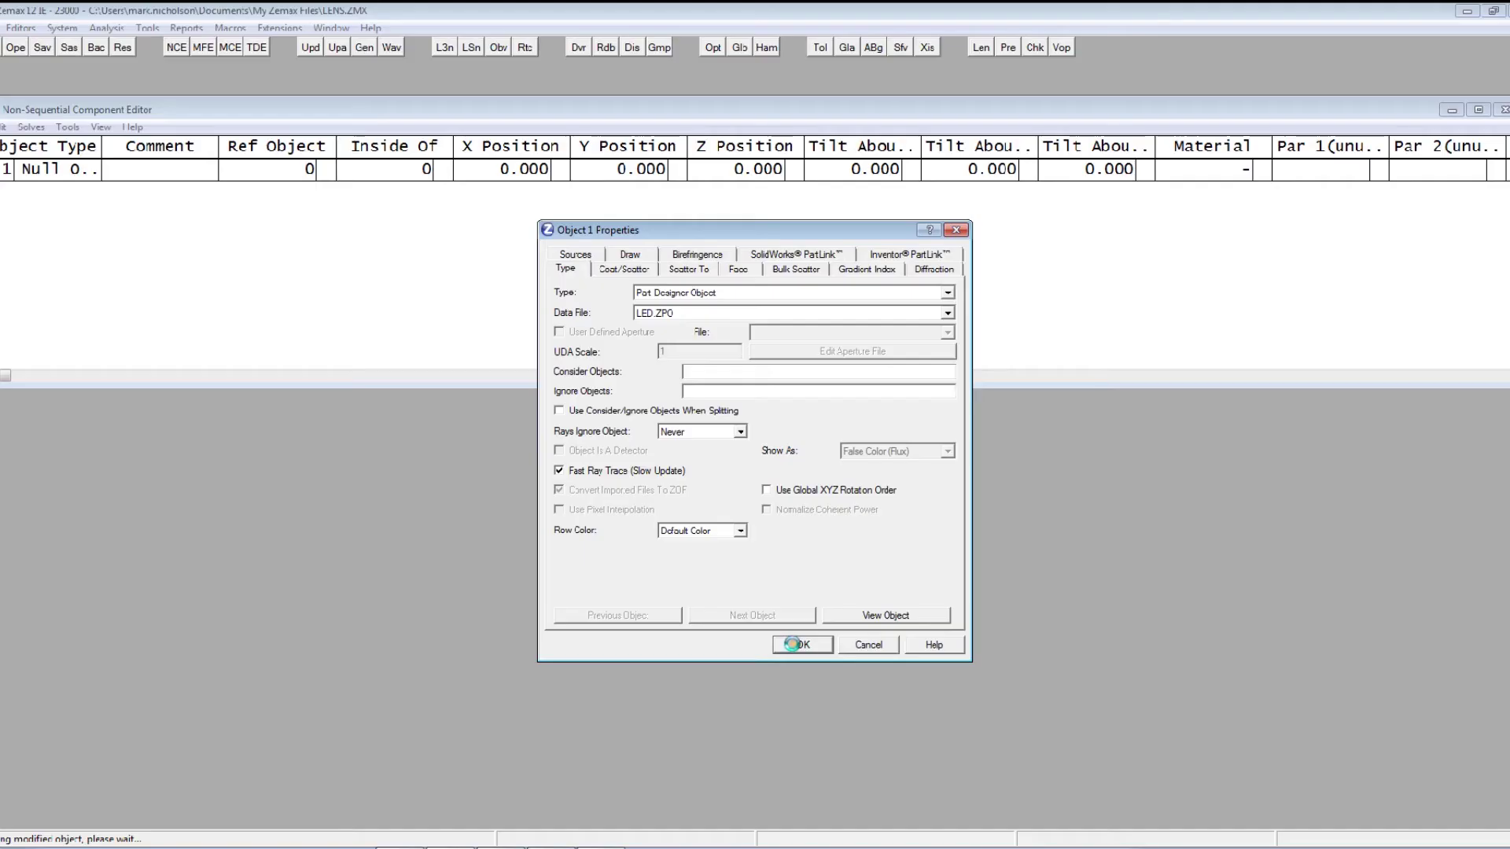
Apply the object settings and show the LED in the NSC Shaded Model, rotated to front.
click(795, 640)
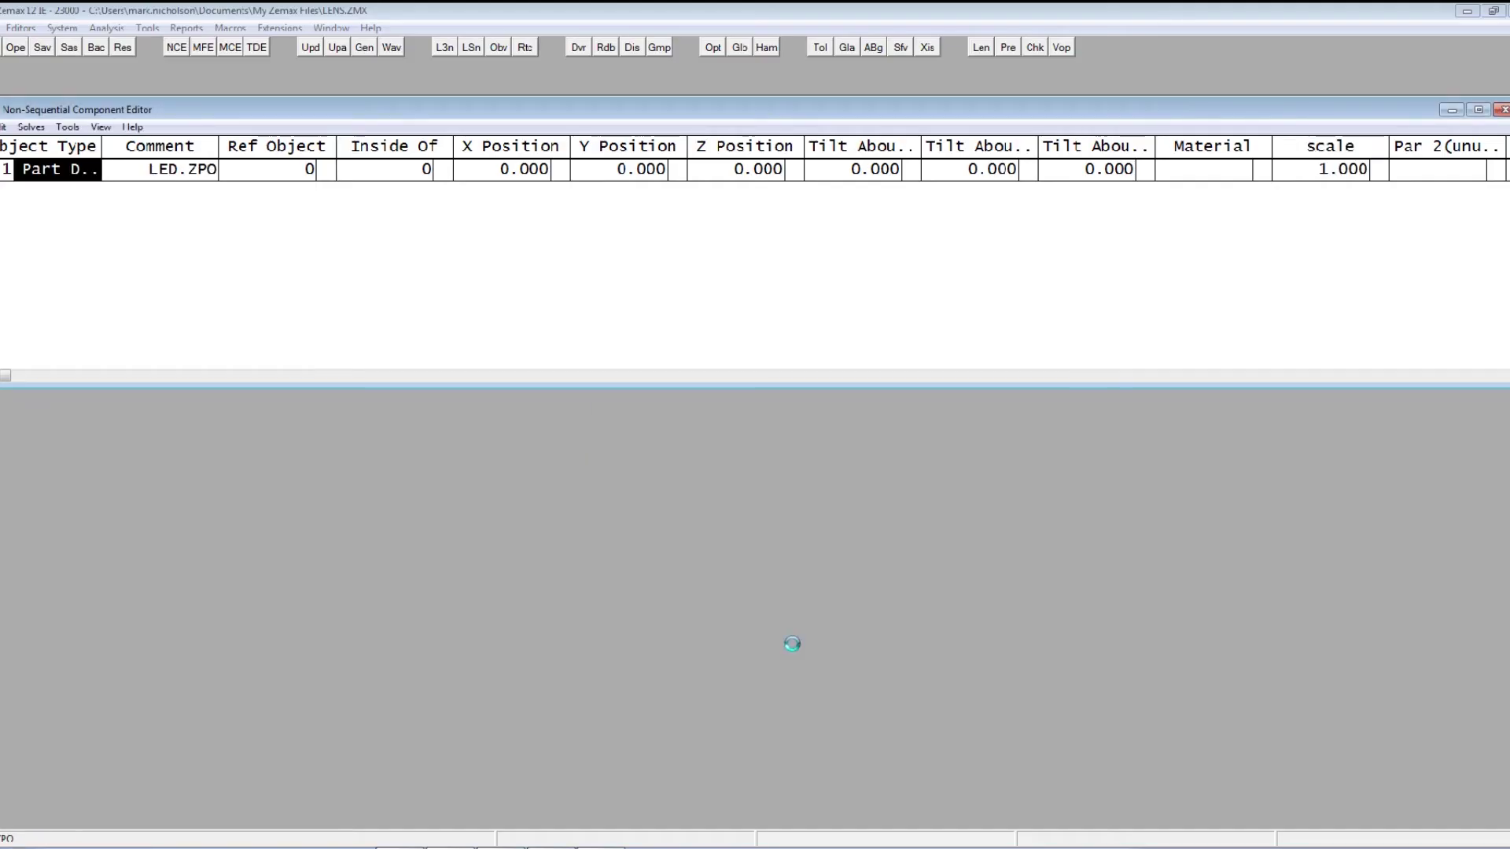
click(471, 47)
mouse_move(408, 330)
mouse_down()
mouse_move(226, 374)
mouse_move(299, 186)
mouse_move(273, 311)
mouse_up()
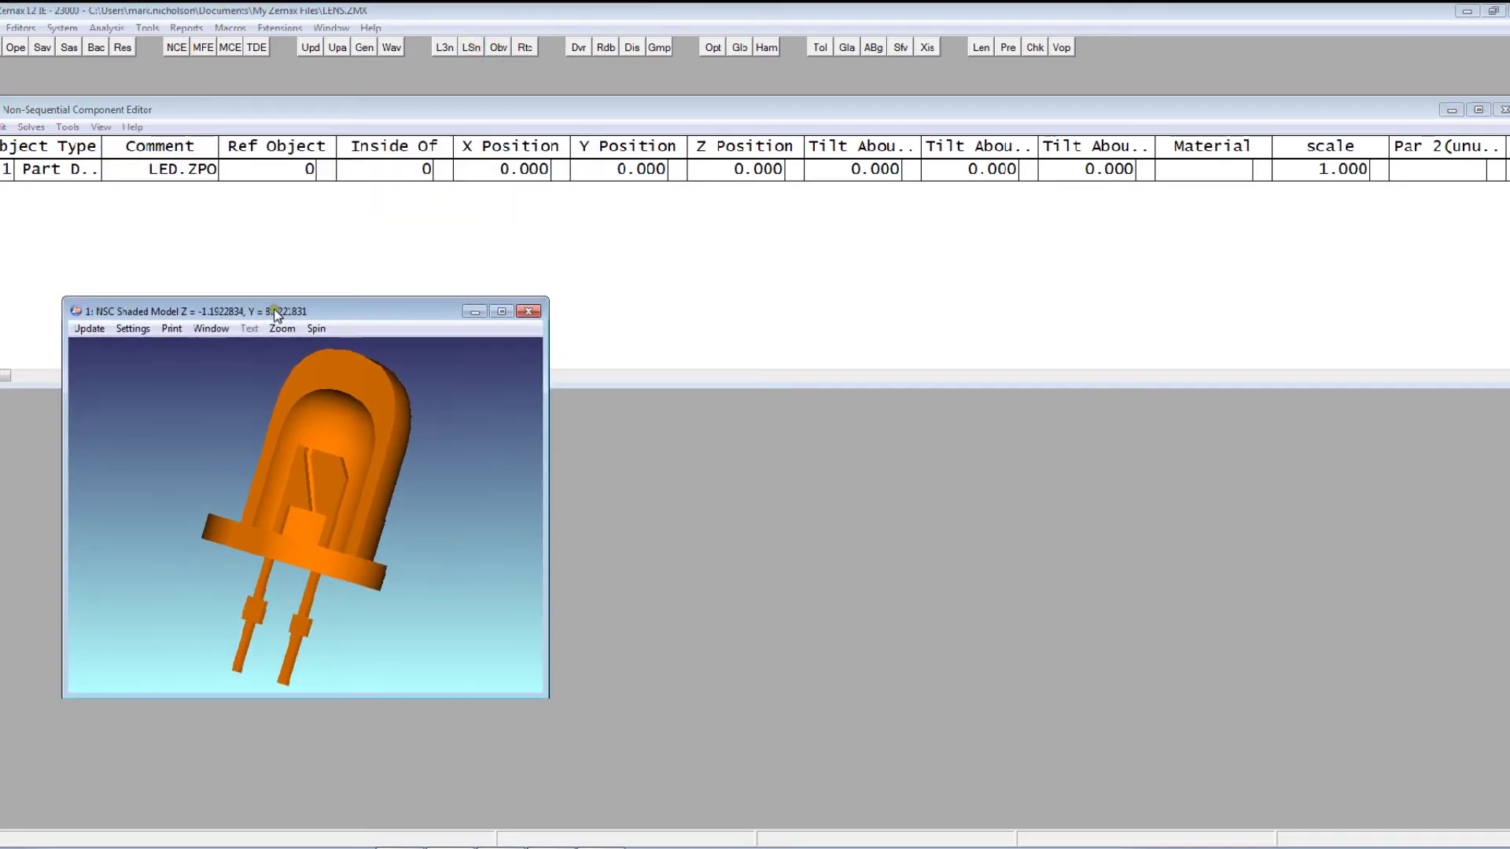
click(189, 173)
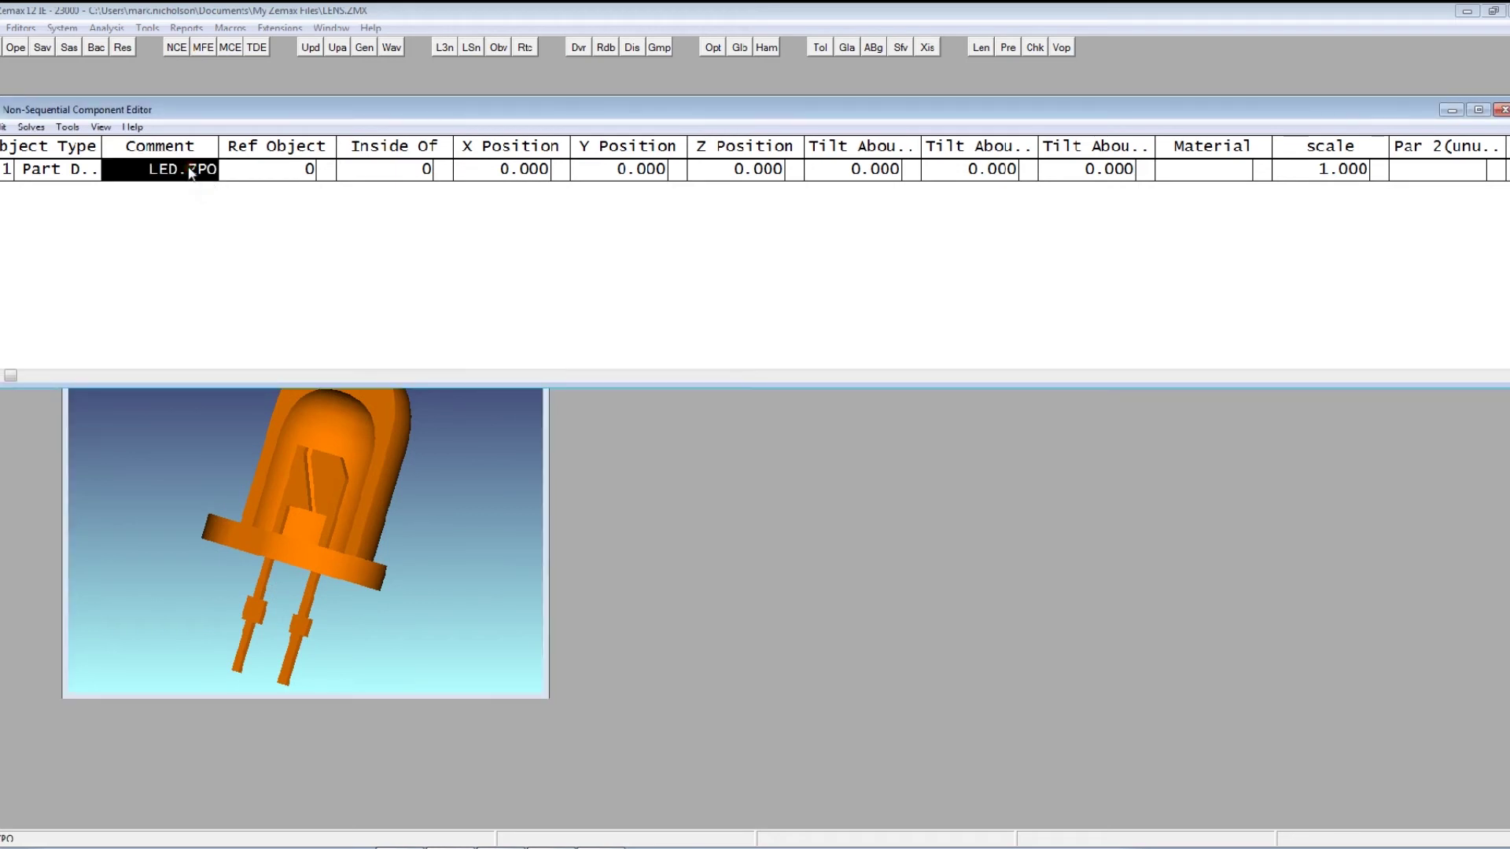
Try object 1 scale values of 0.5 and then 2.
key(Right)
key(Right)
key(Right)
key(Right)
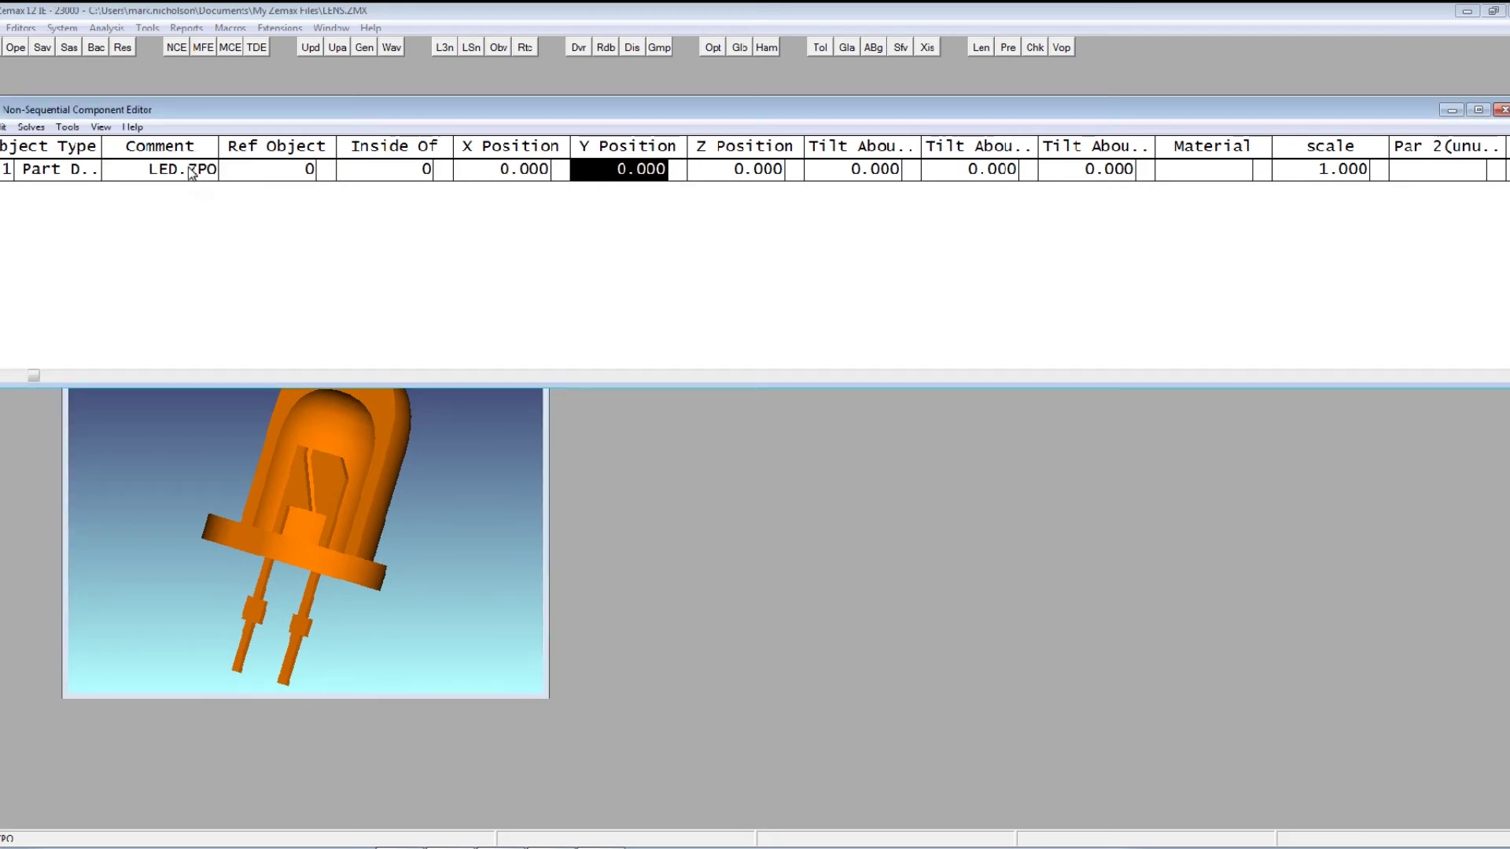
key(Right)
key(Right)
key(Right)
key(Right)
key(Right)
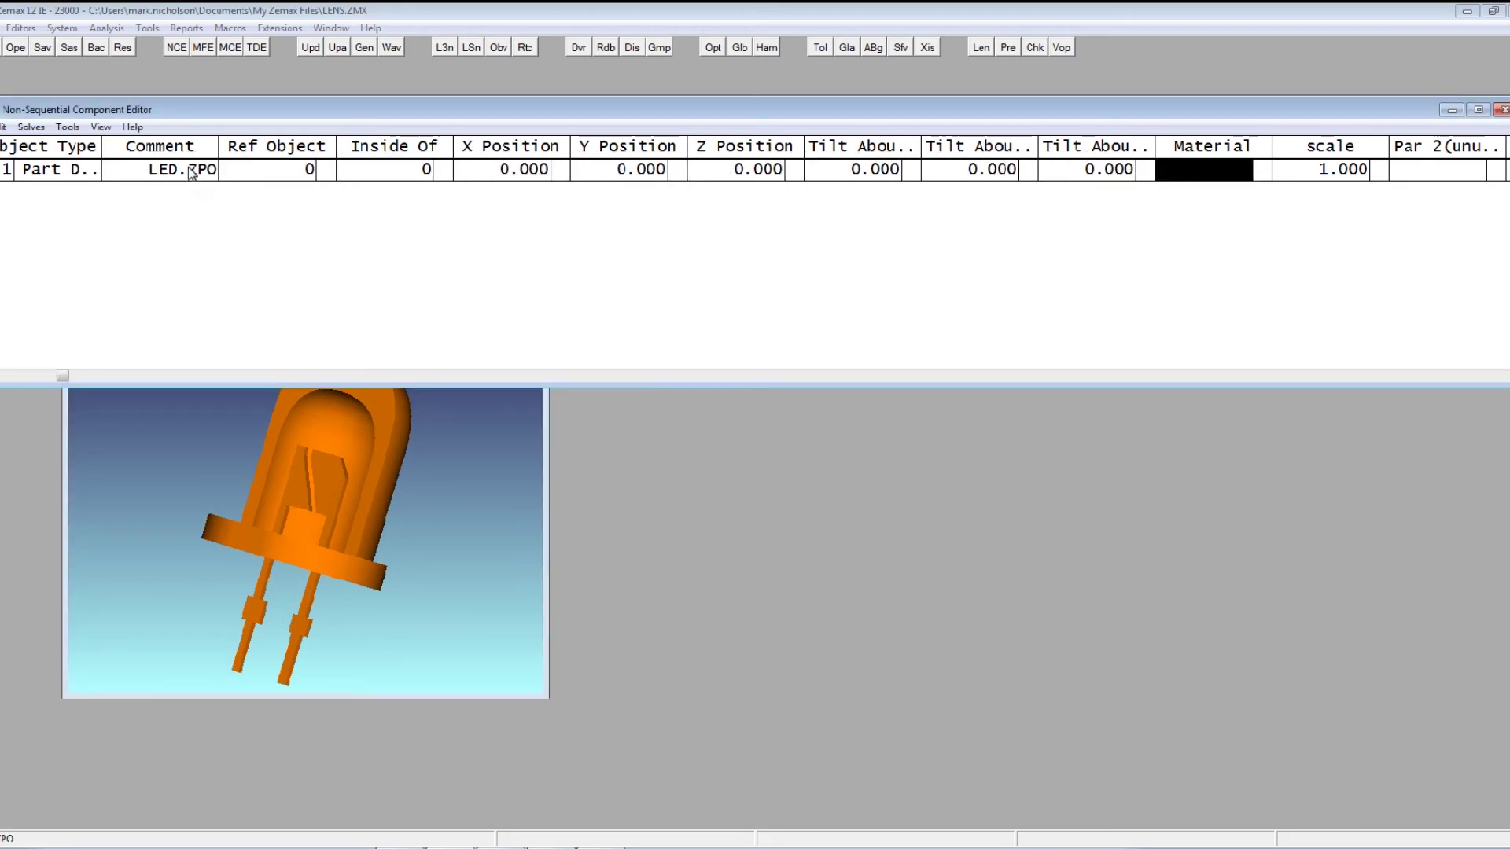
key(Right)
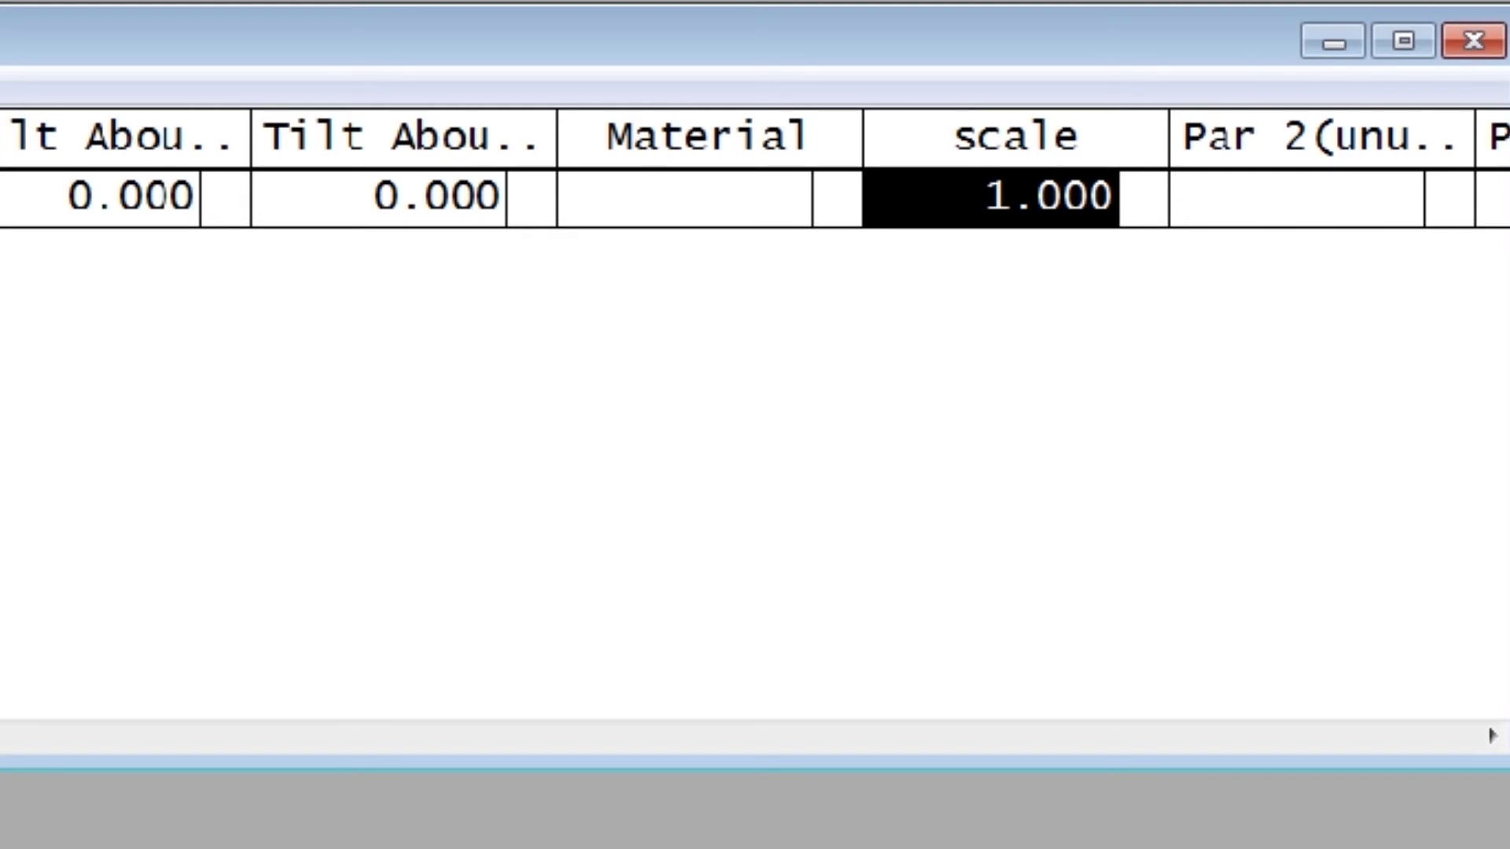
text(.5)
key(Return)
text(2)
key(Return)
Try a scale of 1.5, then settle object 1's scale at 1.2.
key(alt+Tab)
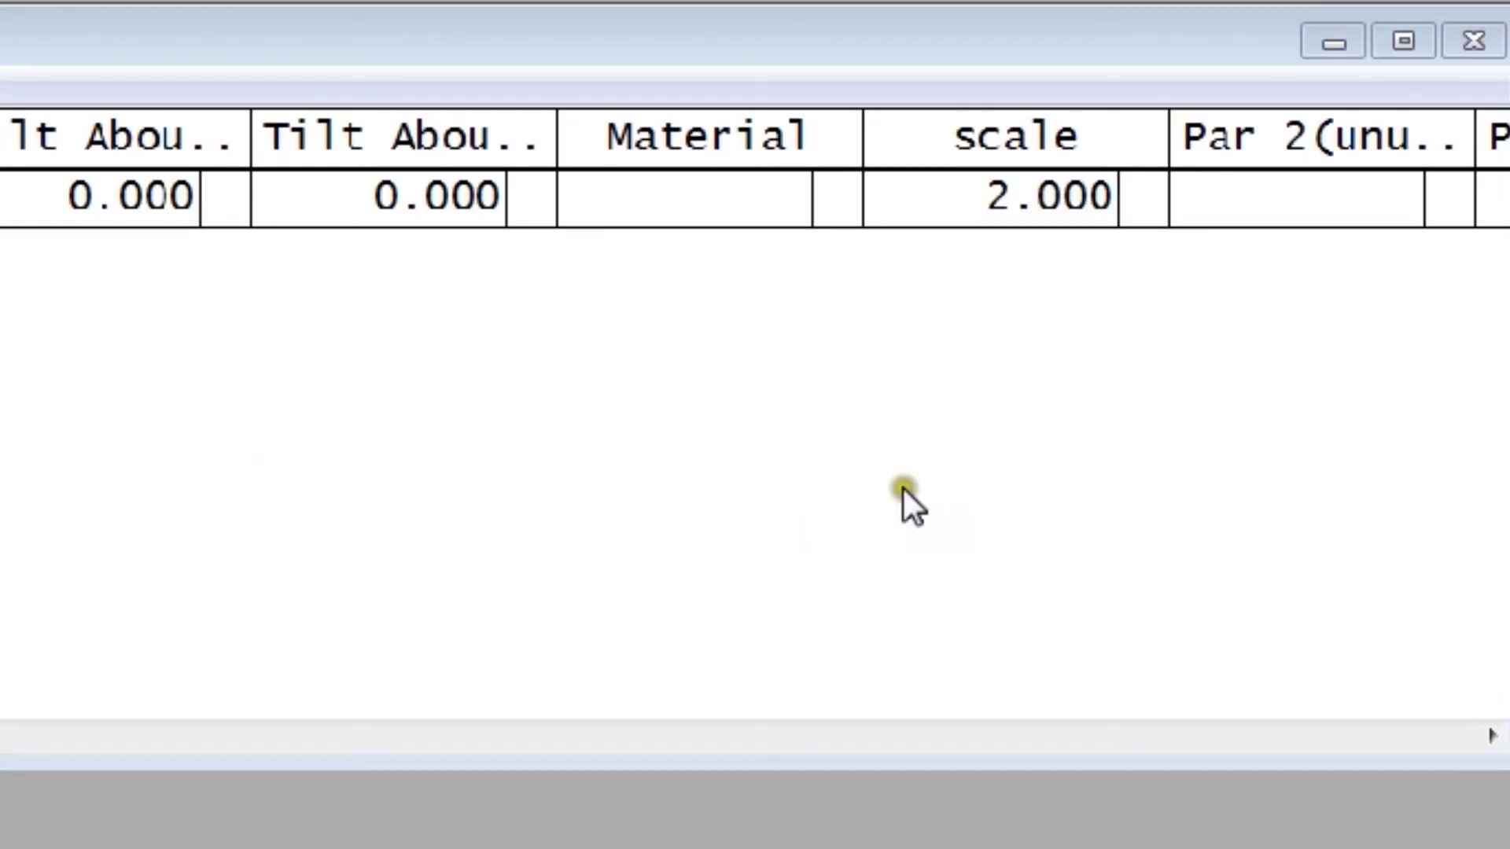
click(1040, 211)
text(1.5)
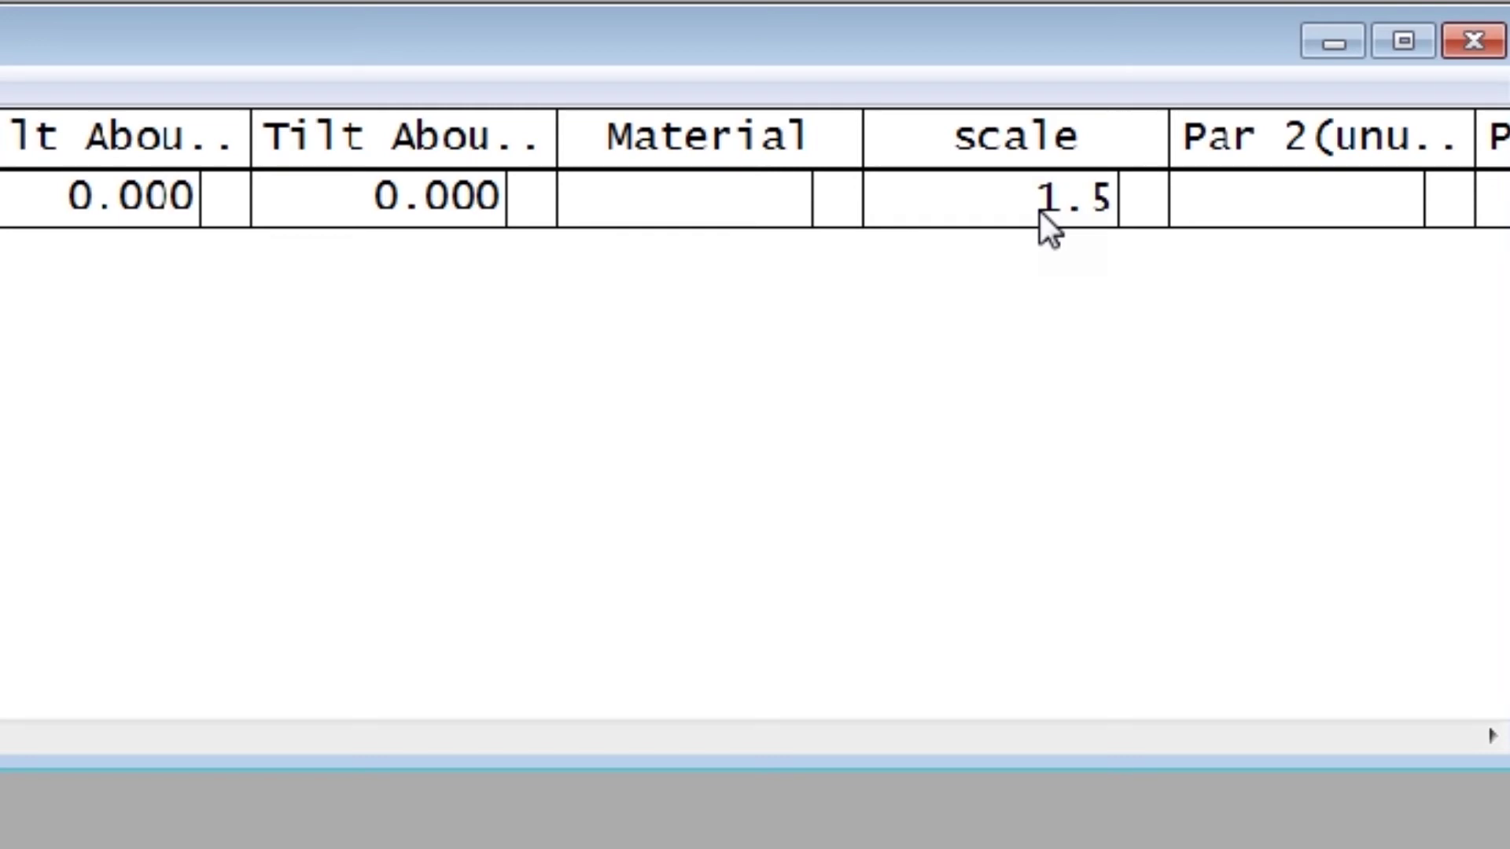
key(Return)
click(348, 525)
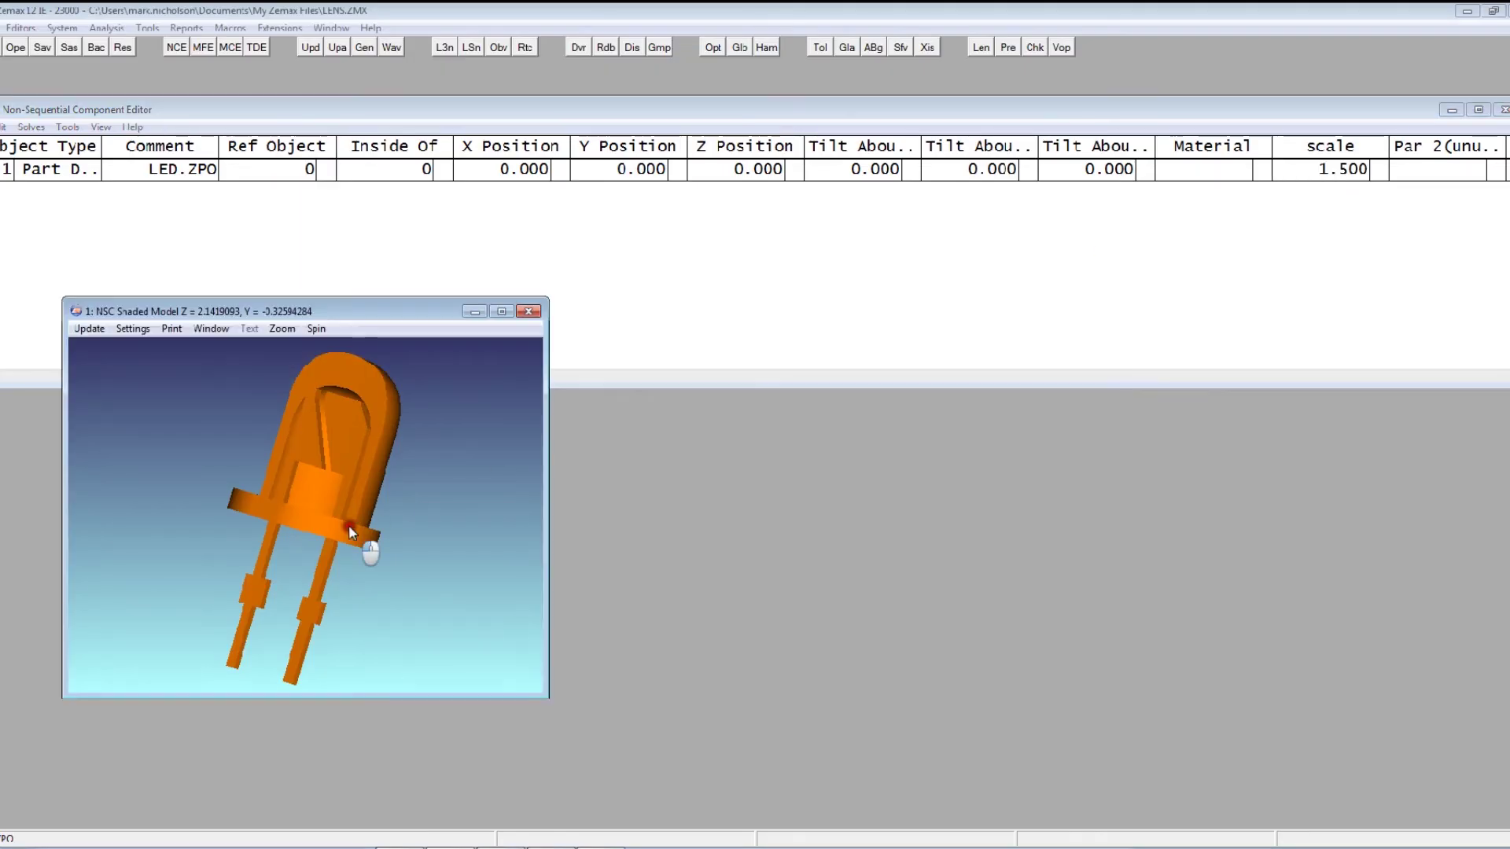
click(1290, 172)
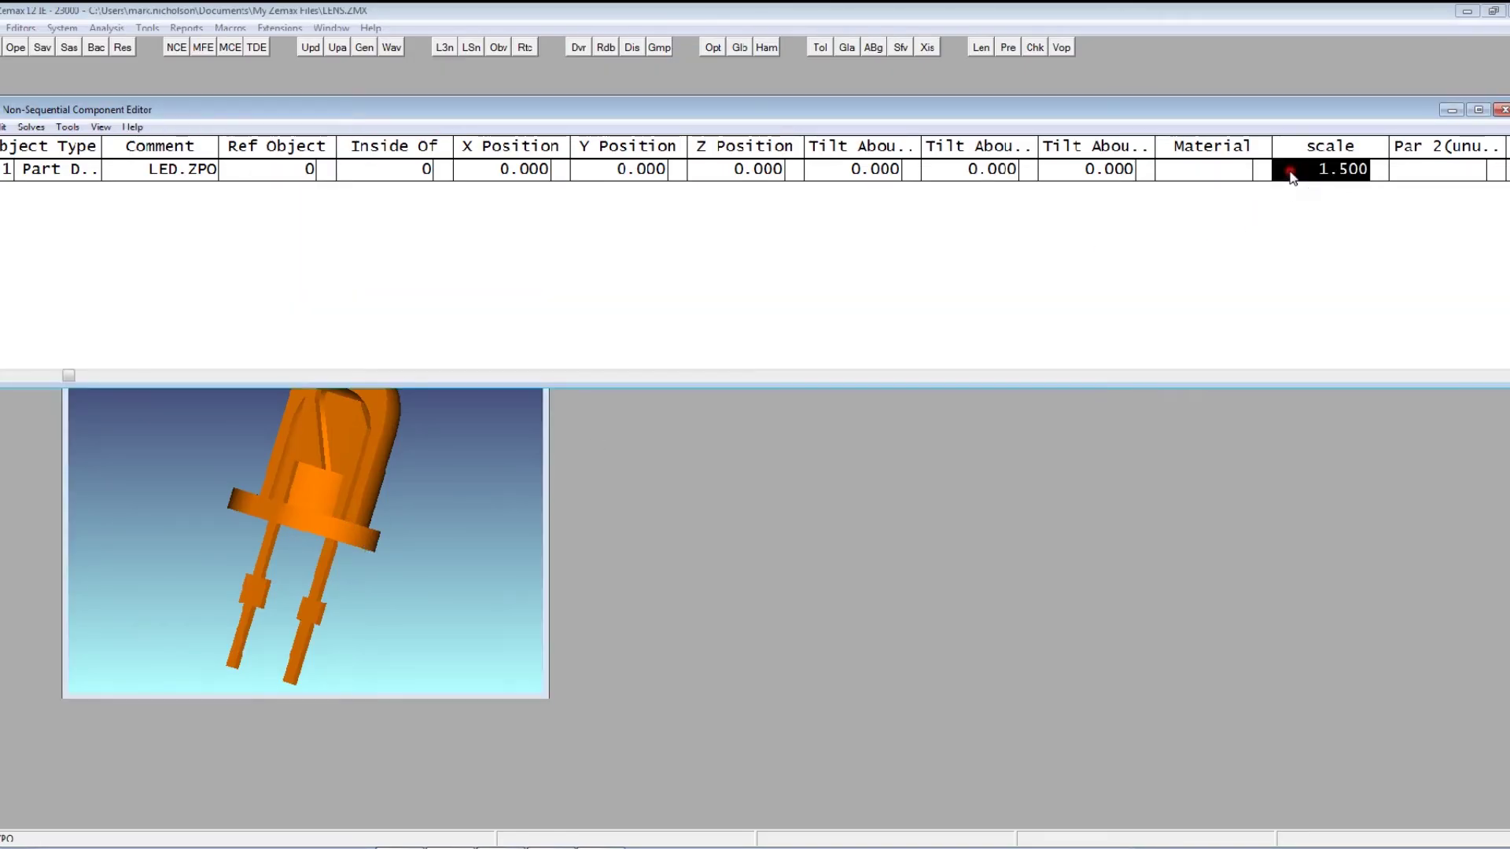
text(1.2)
key(Return)
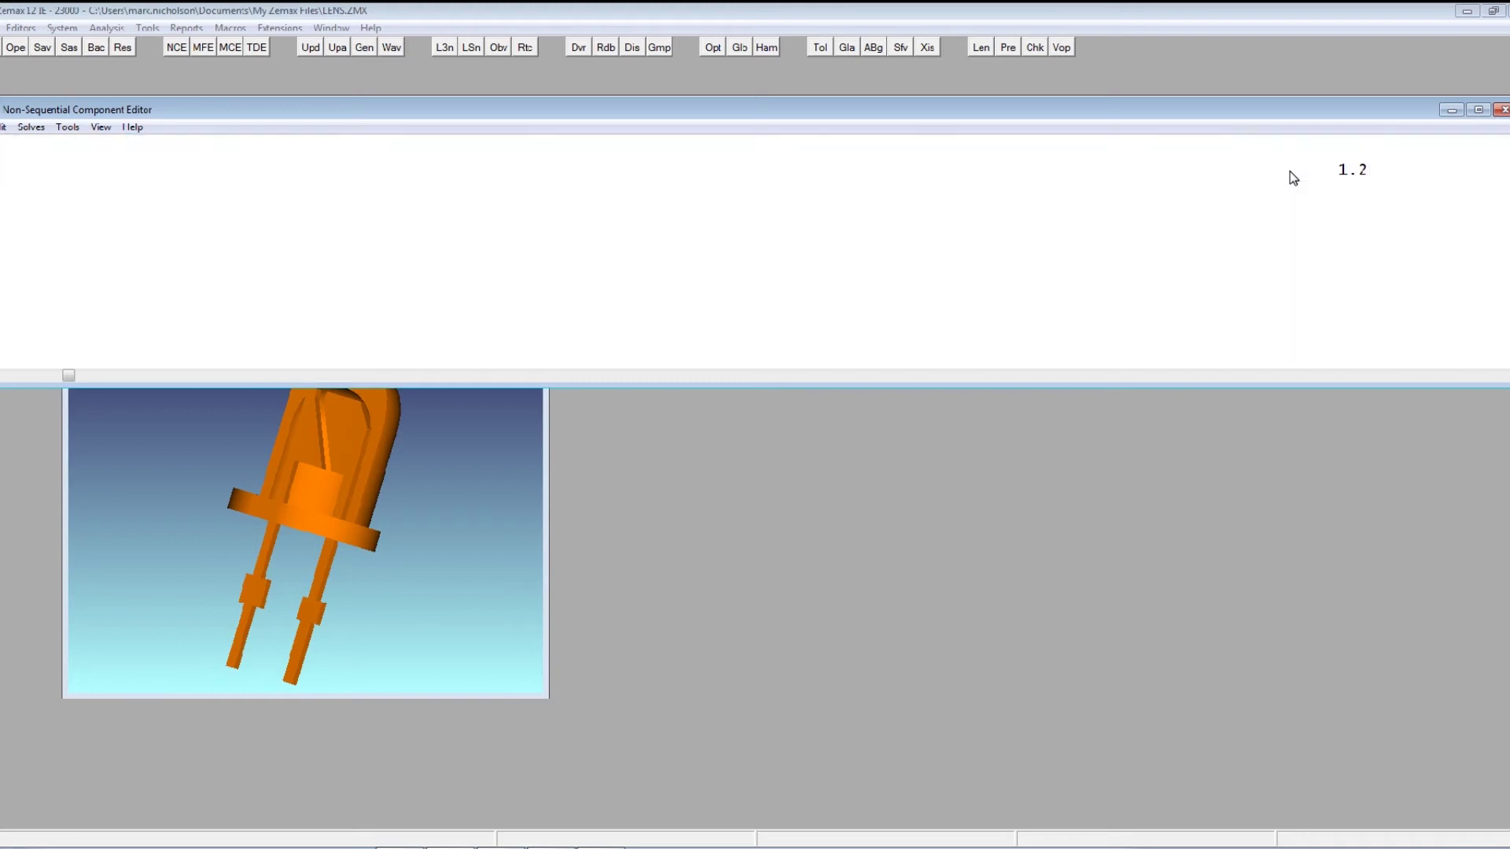
Rotate the shaded LED model until it lies horizontal, then return to Part Designer.
click(421, 583)
mouse_move(421, 583)
mouse_down()
mouse_move(345, 574)
mouse_move(462, 560)
mouse_move(417, 584)
mouse_move(457, 574)
mouse_move(433, 578)
mouse_move(342, 400)
mouse_move(360, 488)
mouse_up()
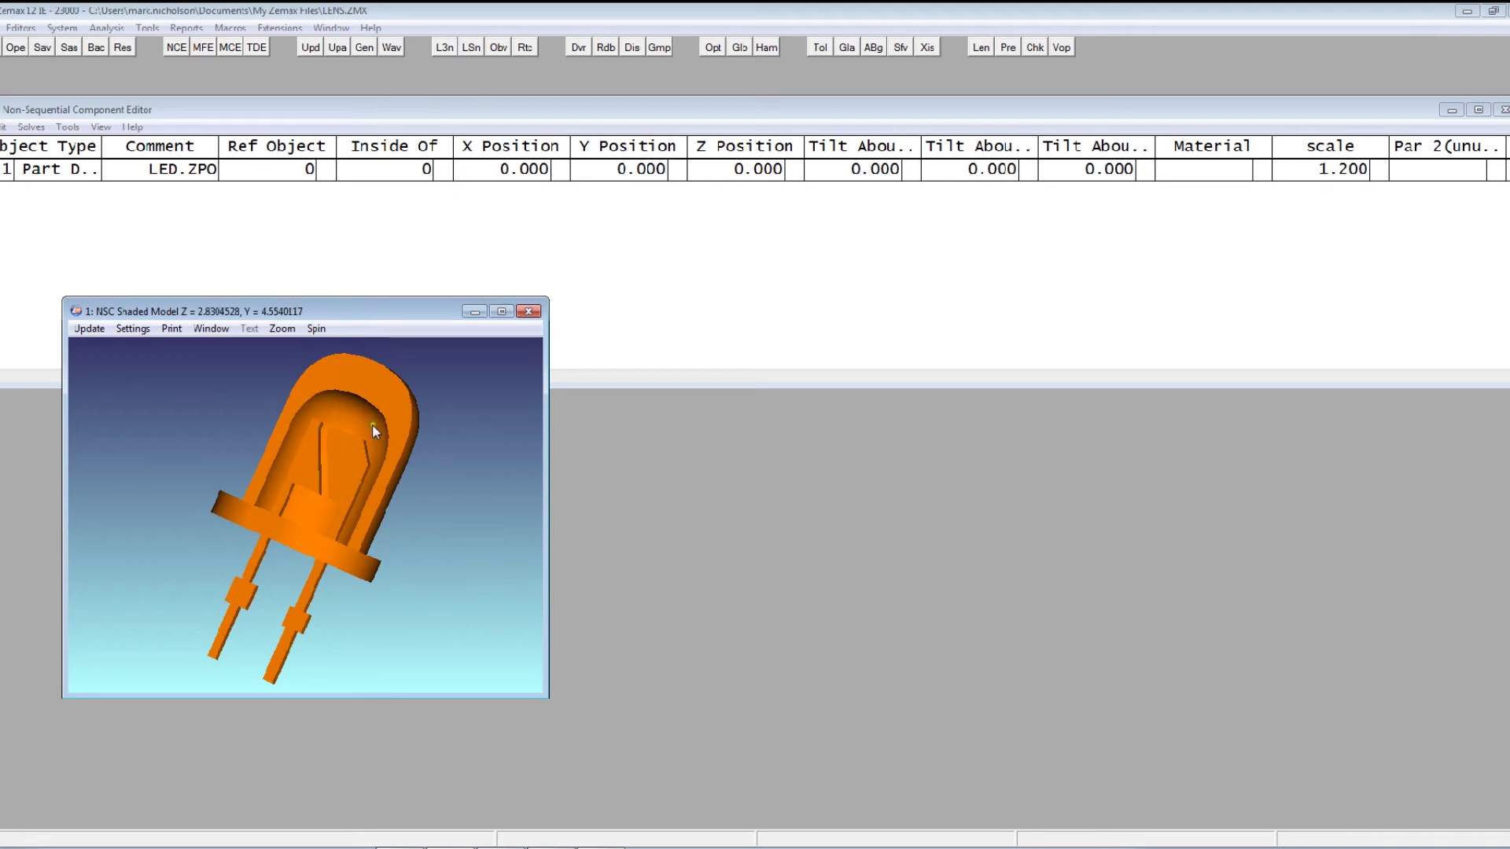
mouse_move(373, 429)
mouse_down()
mouse_move(293, 381)
mouse_move(341, 432)
mouse_move(326, 468)
mouse_move(364, 522)
mouse_move(334, 516)
mouse_move(328, 485)
mouse_move(282, 496)
mouse_up()
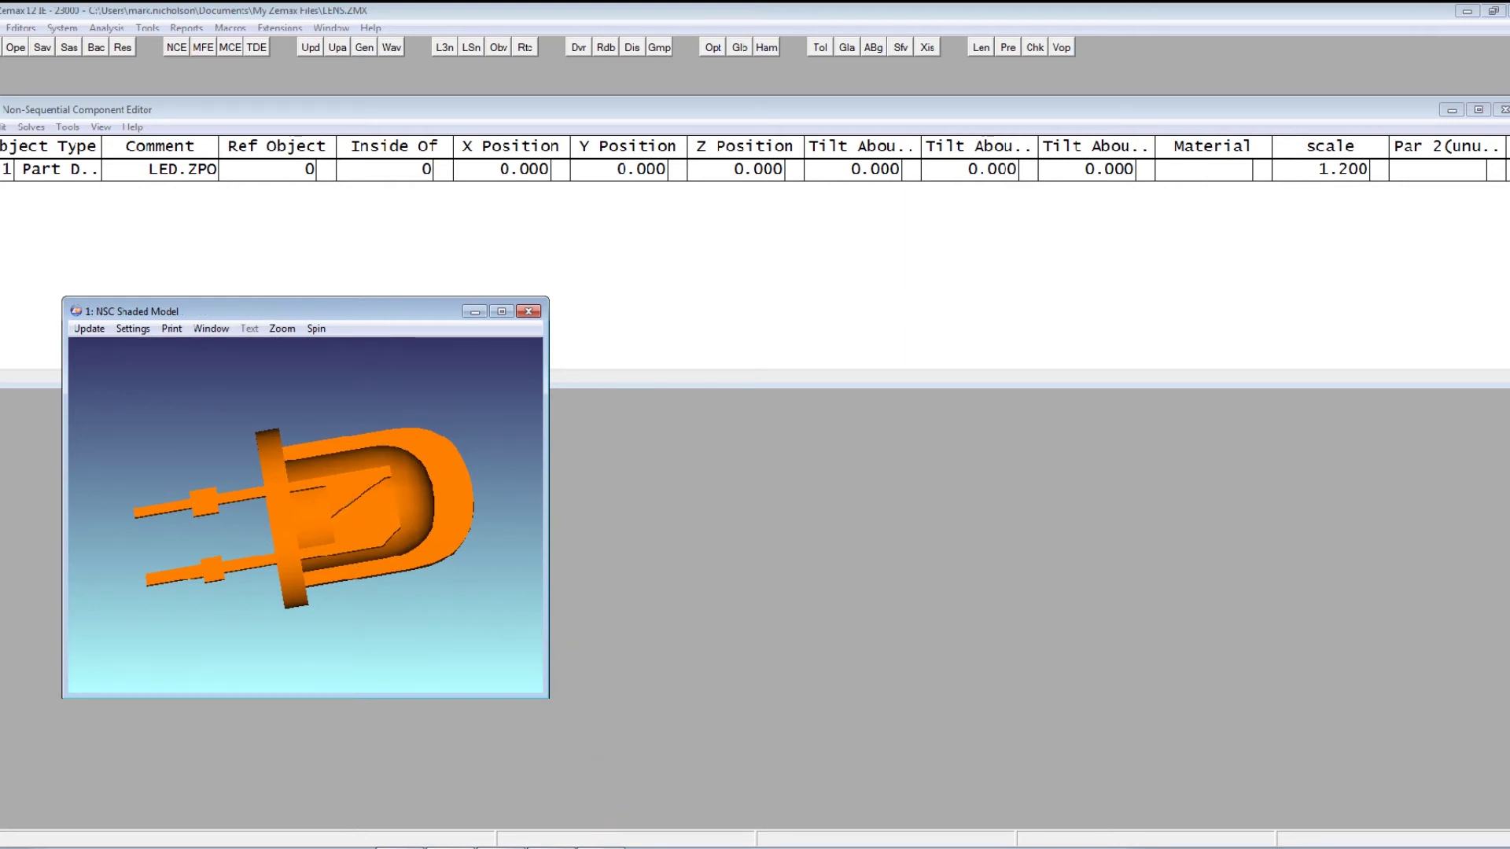
click(612, 840)
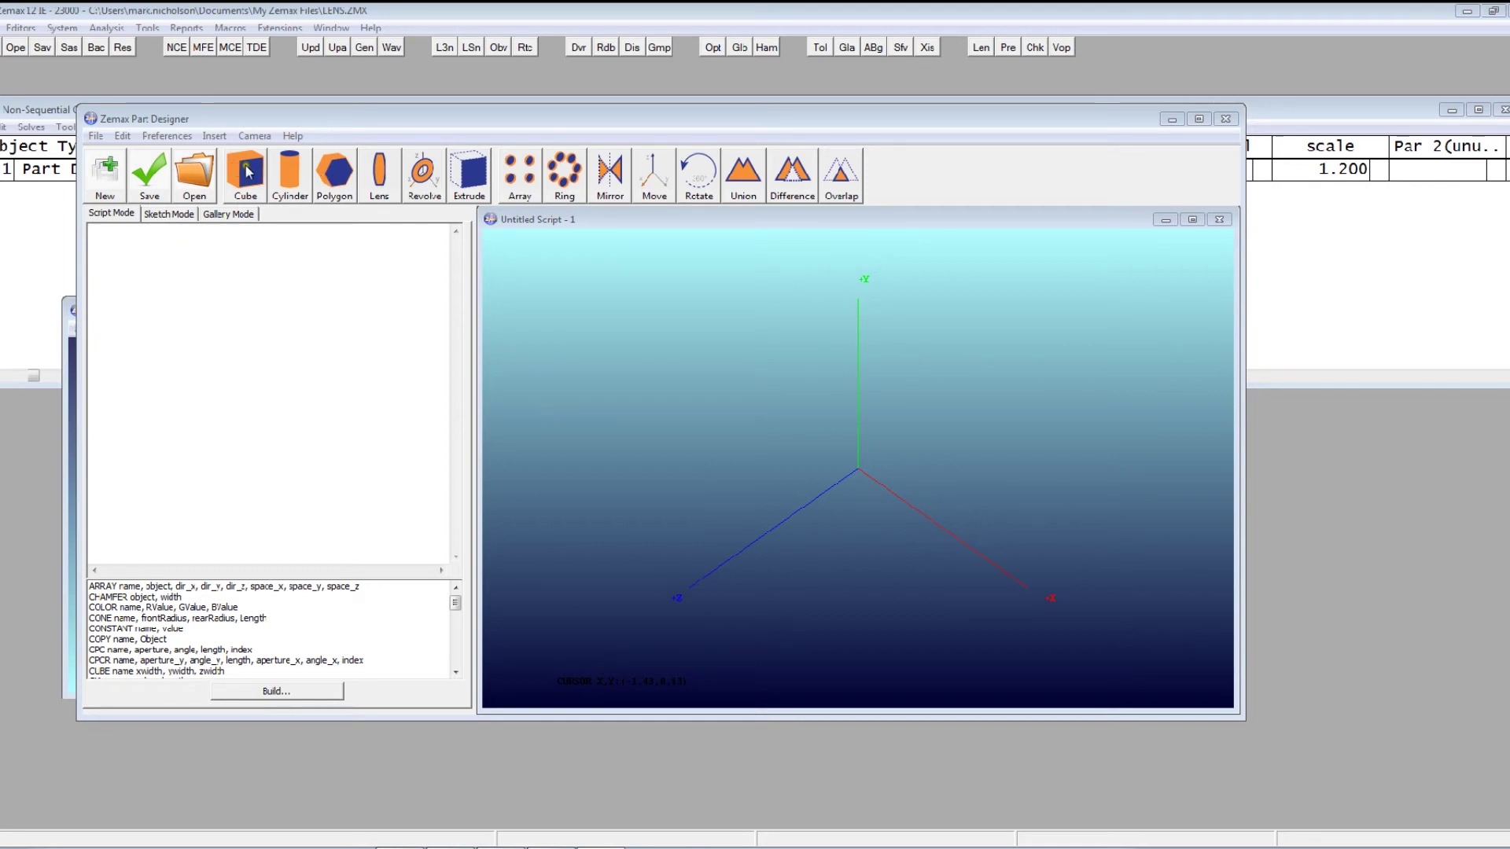
Add a LENS lens1 line with a negative front radius and both bevels set to 0.1.
click(421, 258)
click(379, 184)
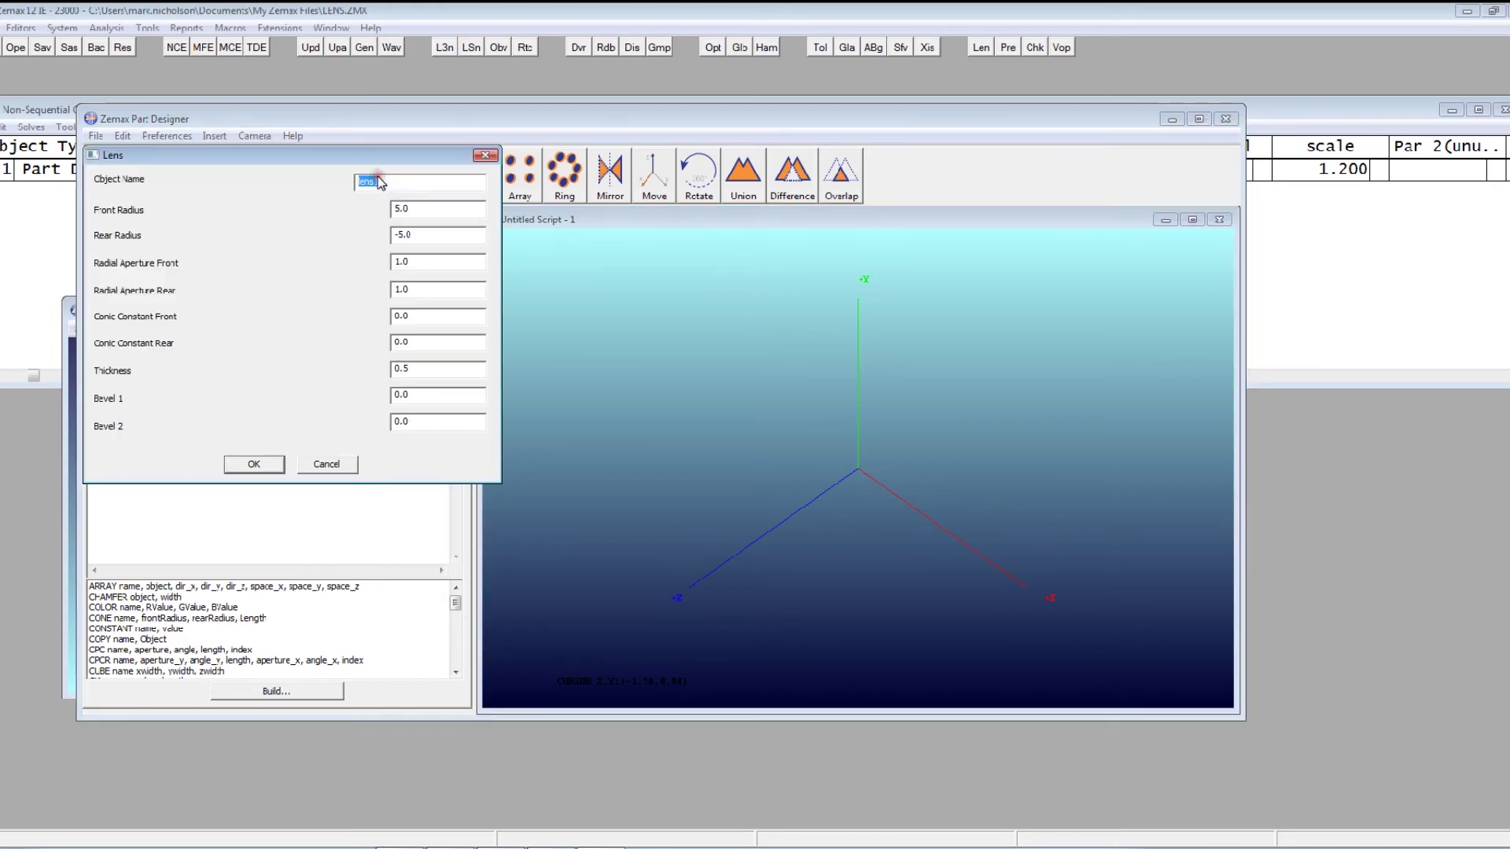
drag(358, 157, 789, 311)
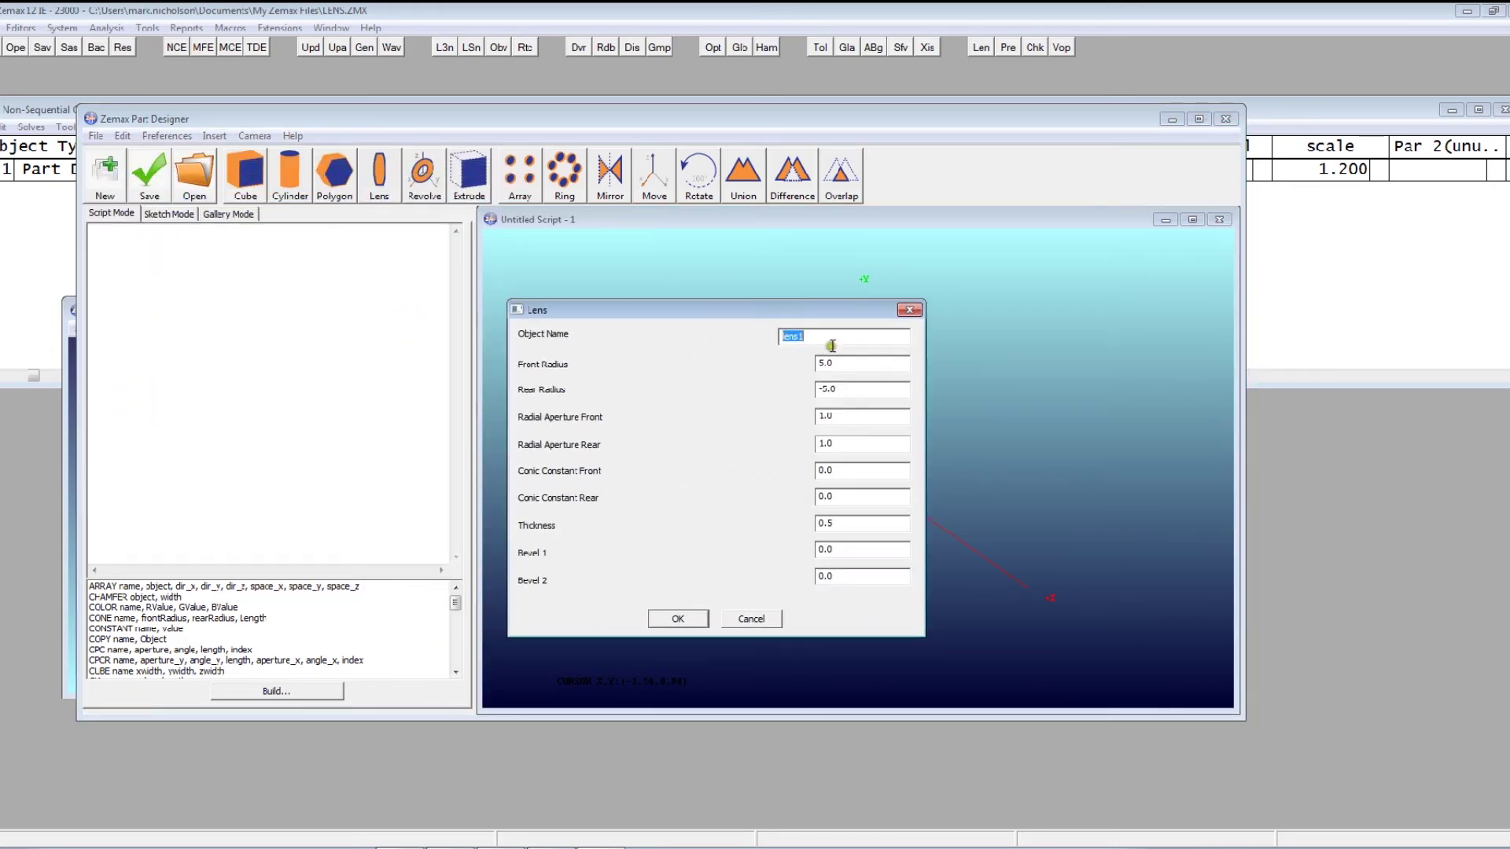
click(836, 332)
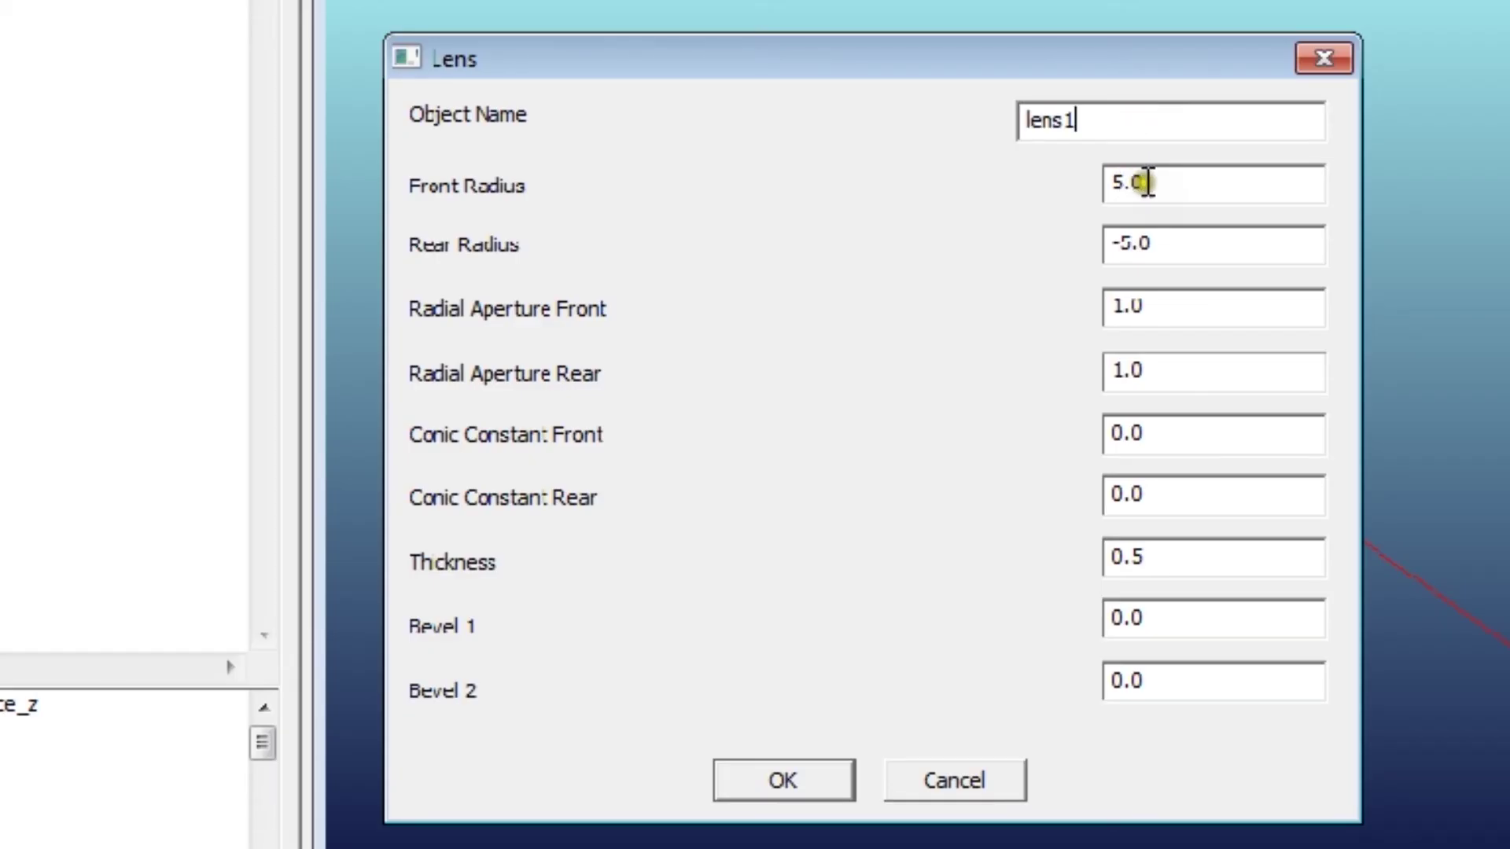
click(1114, 188)
text(-)
click(1117, 236)
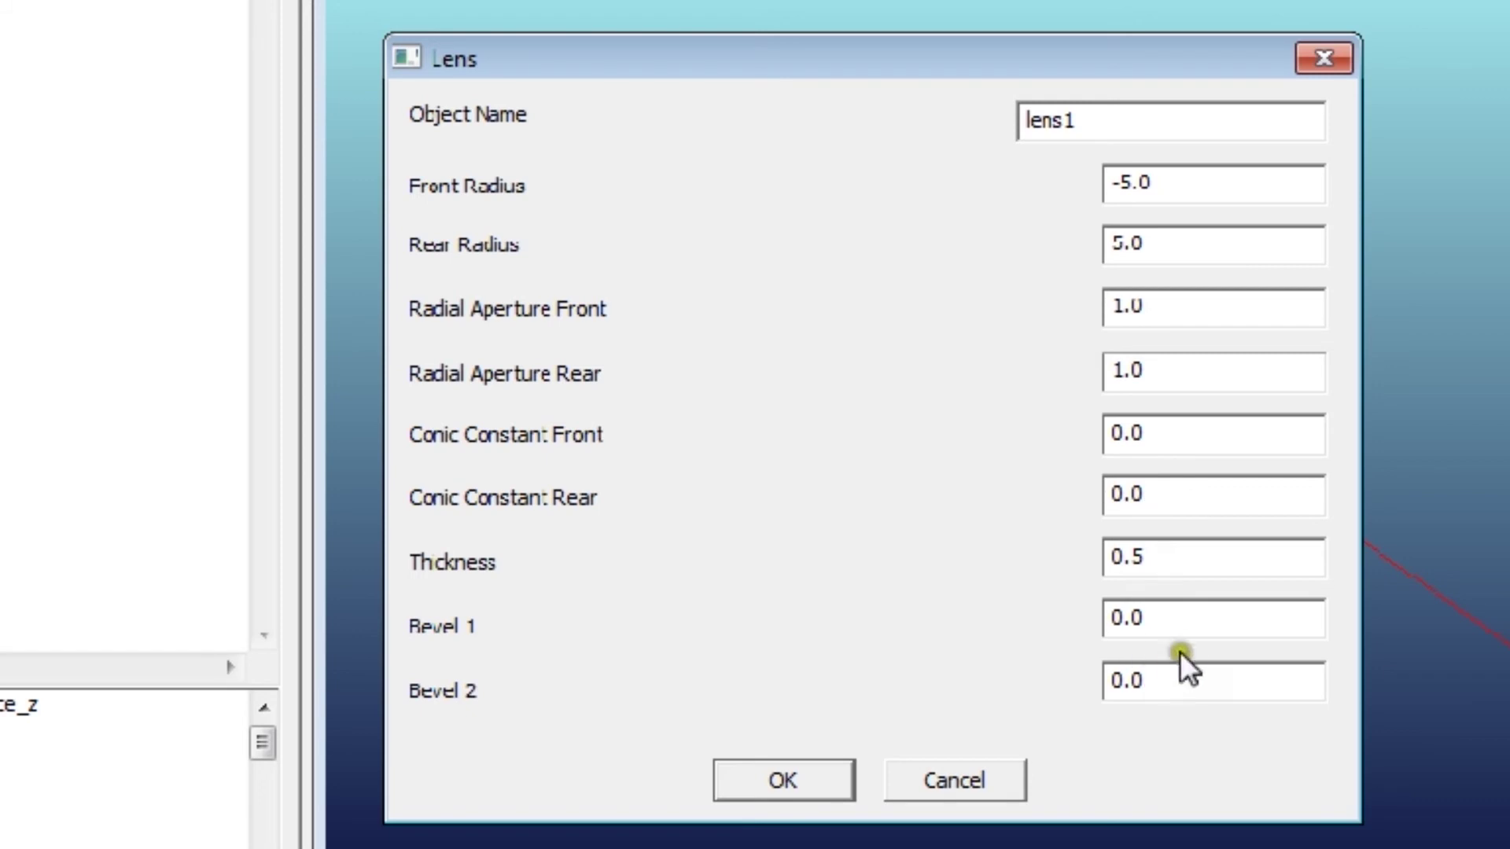
drag(1156, 619, 1041, 621)
text(.1)
drag(1180, 678, 975, 682)
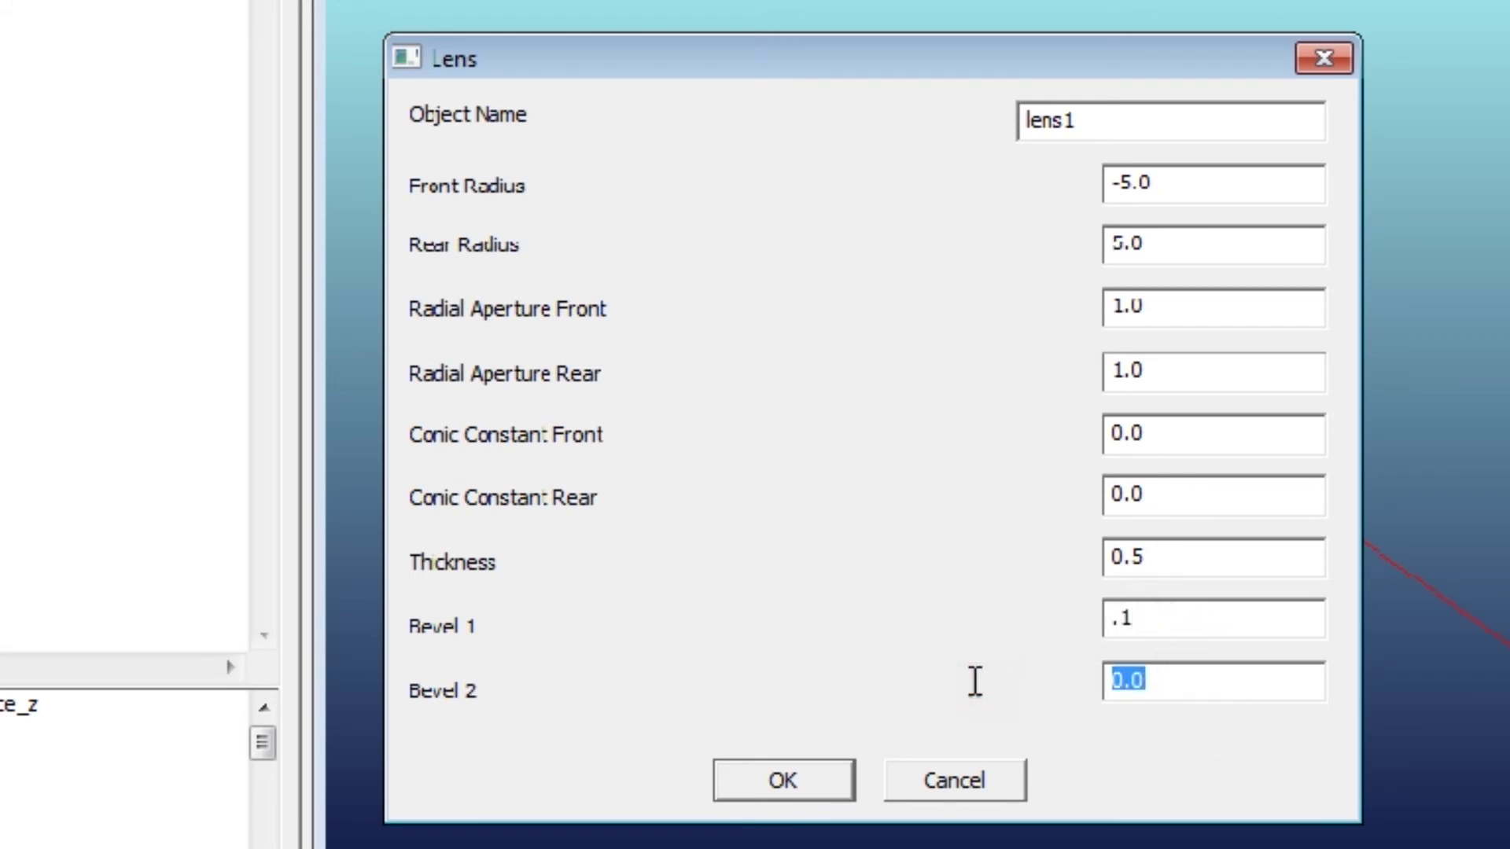
text(.1)
click(796, 768)
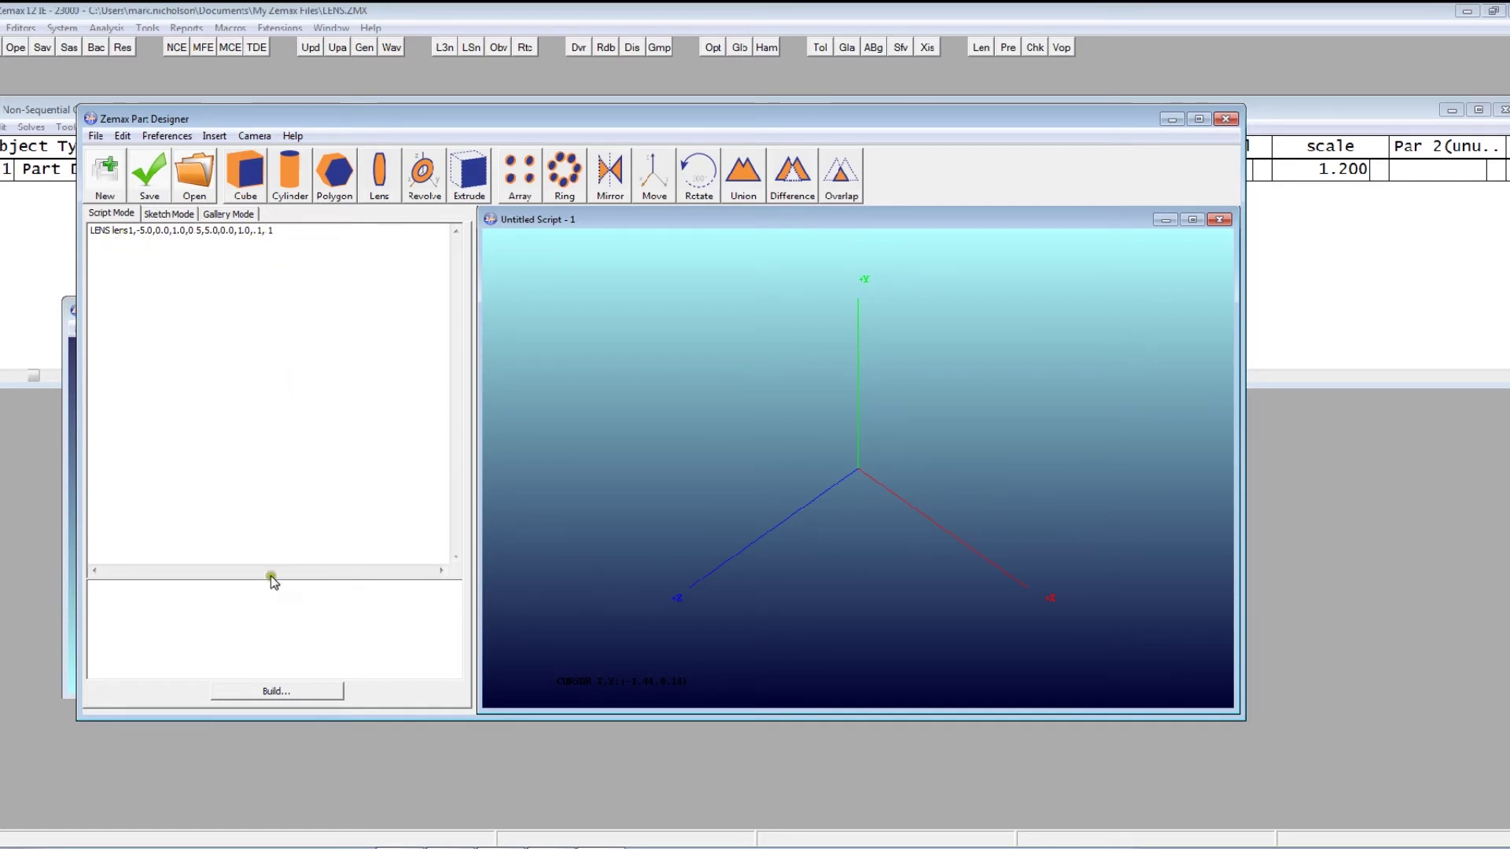
Build the script to render the orange lens and rotate it to face the viewer.
click(271, 692)
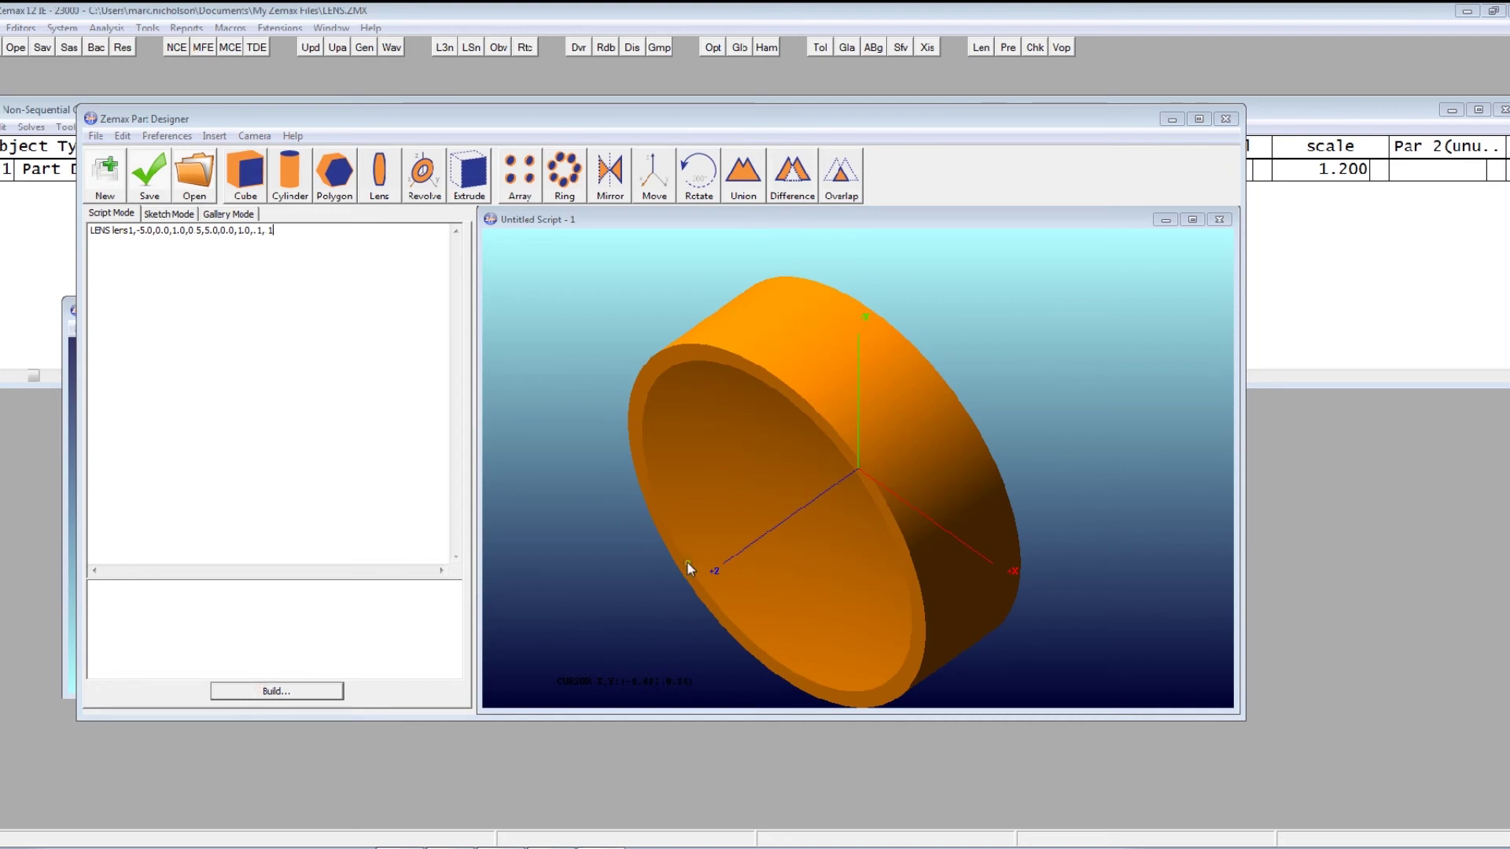
drag(687, 560, 629, 291)
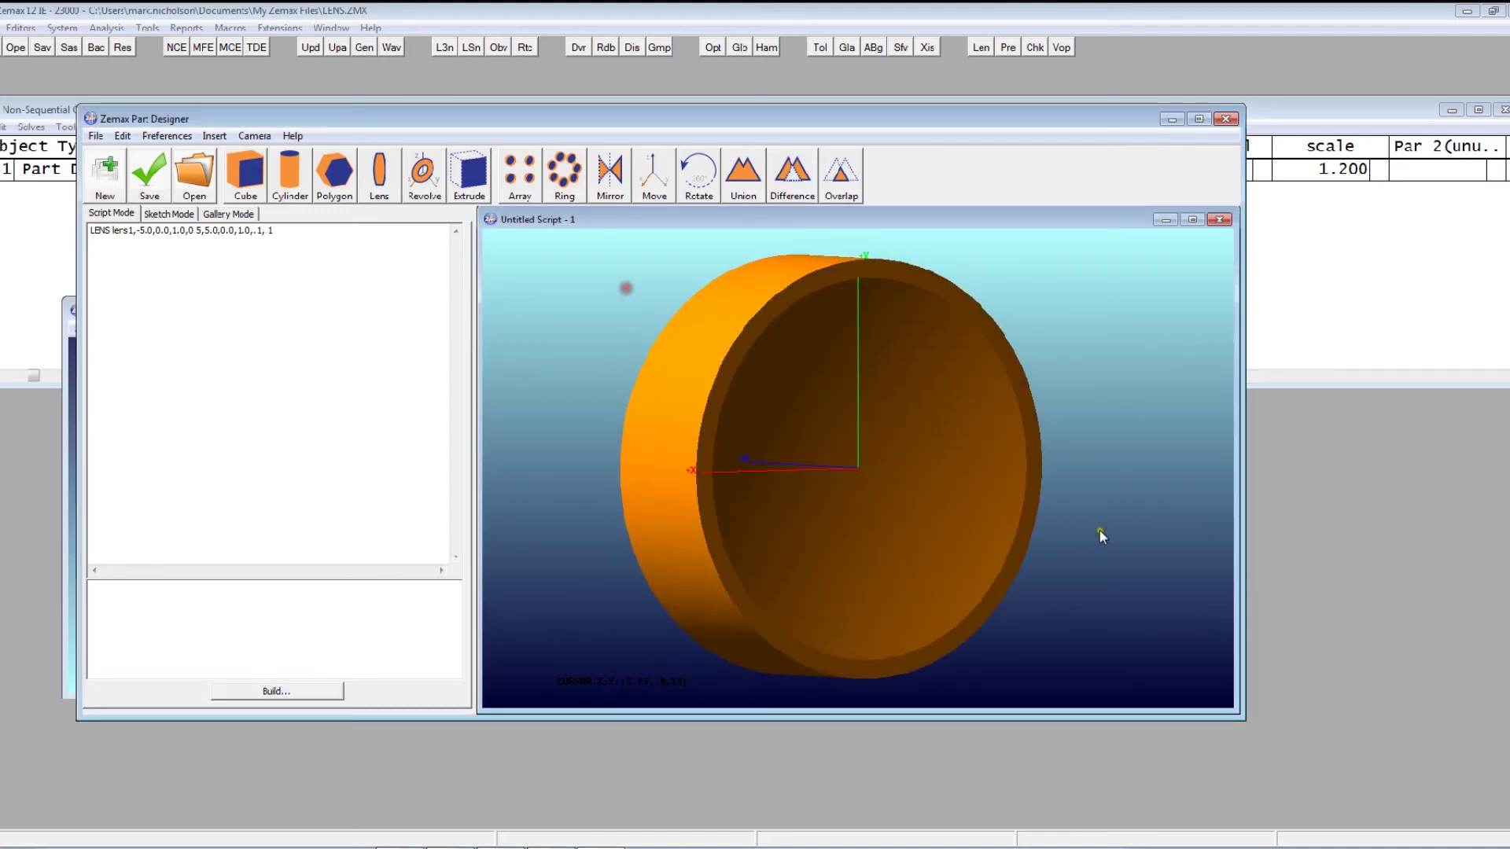
drag(1099, 533, 1004, 498)
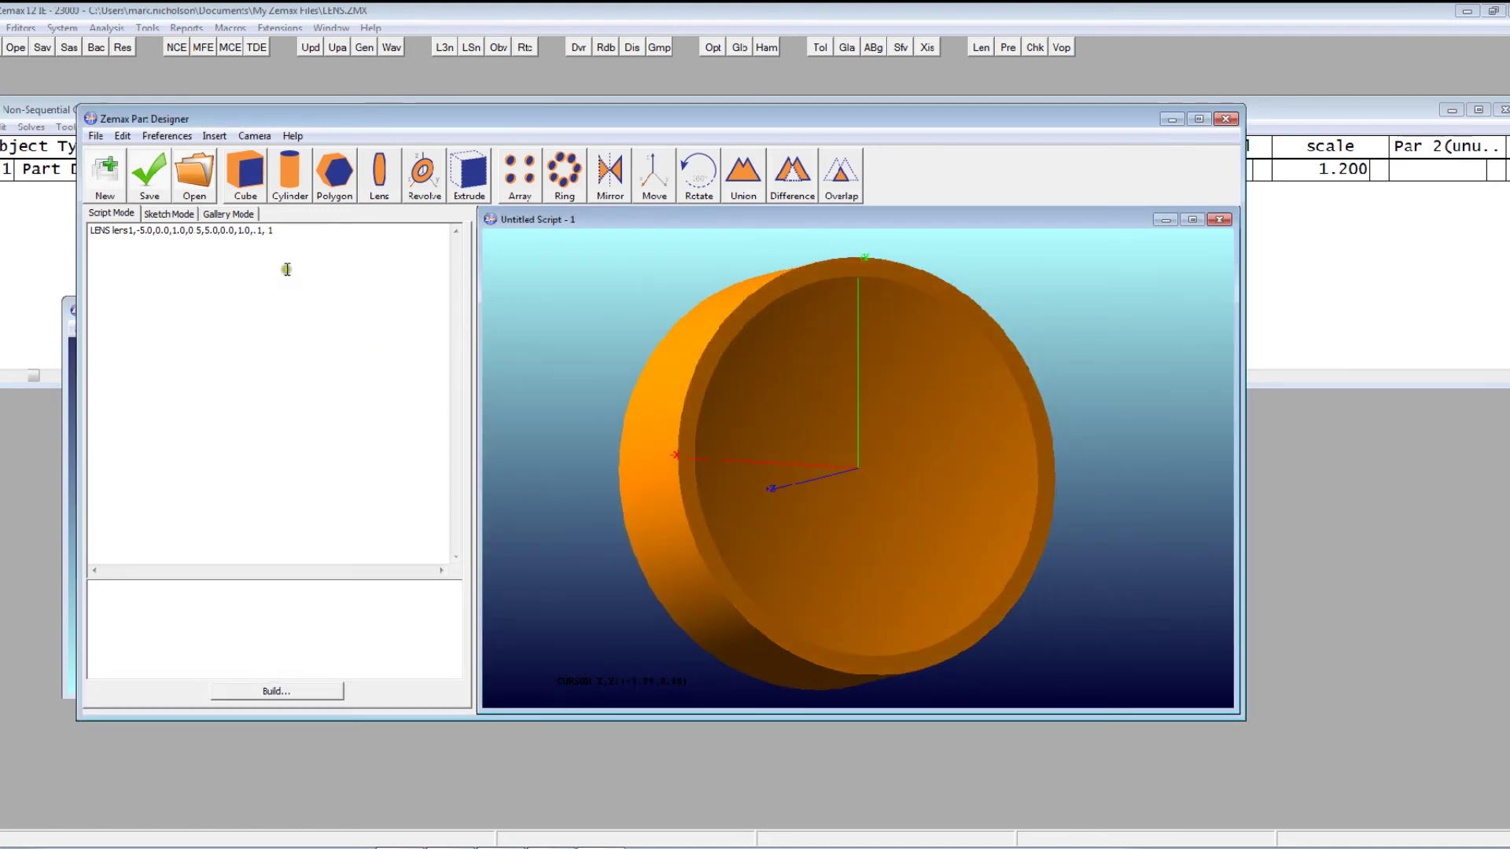
click(300, 234)
On a new script line, define an array of lens1 with the Z instance count set to 1.
key(Return)
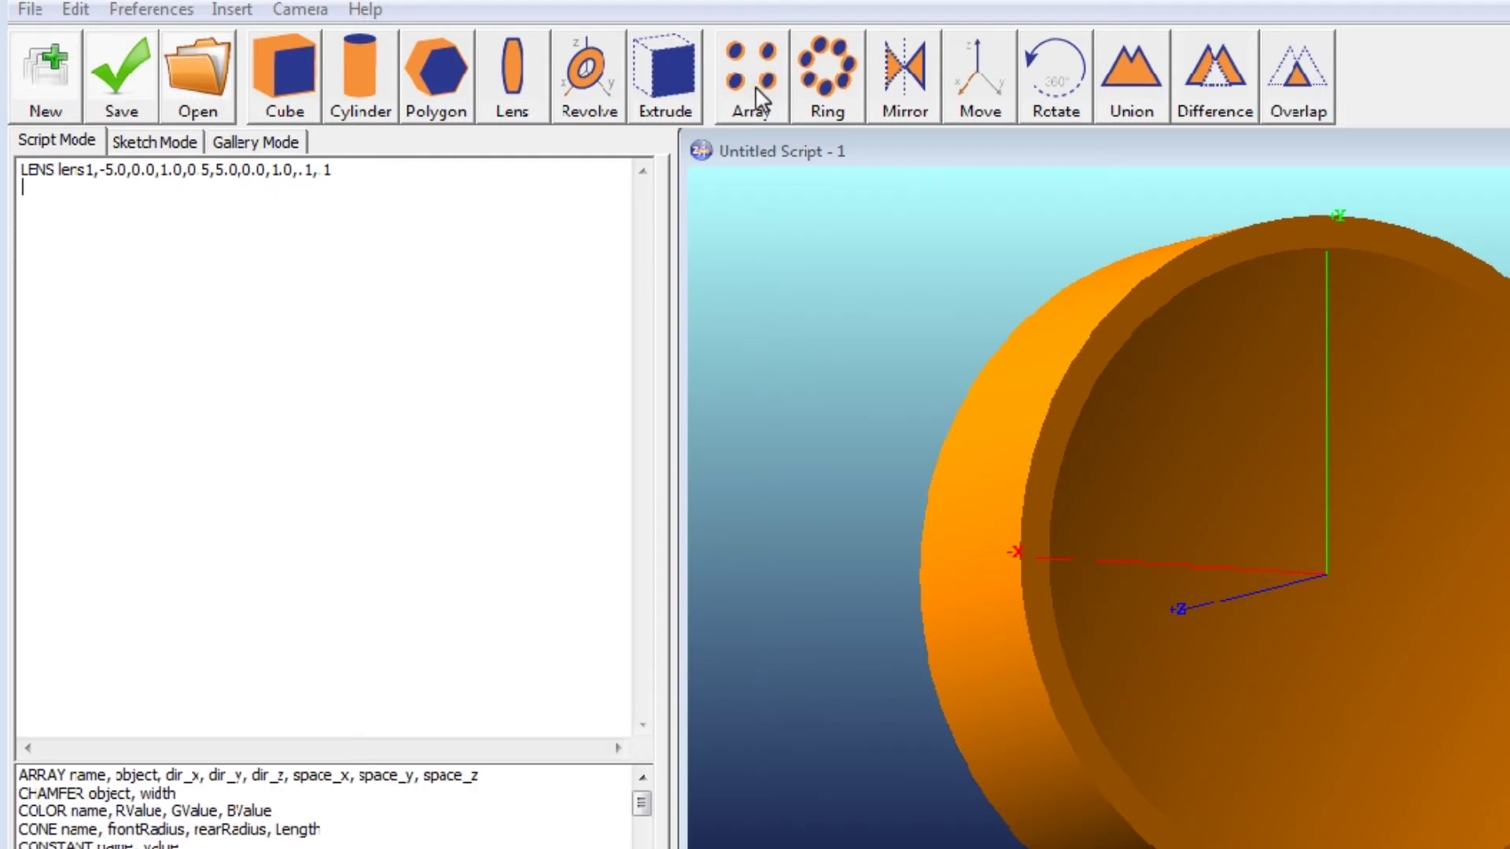
click(757, 95)
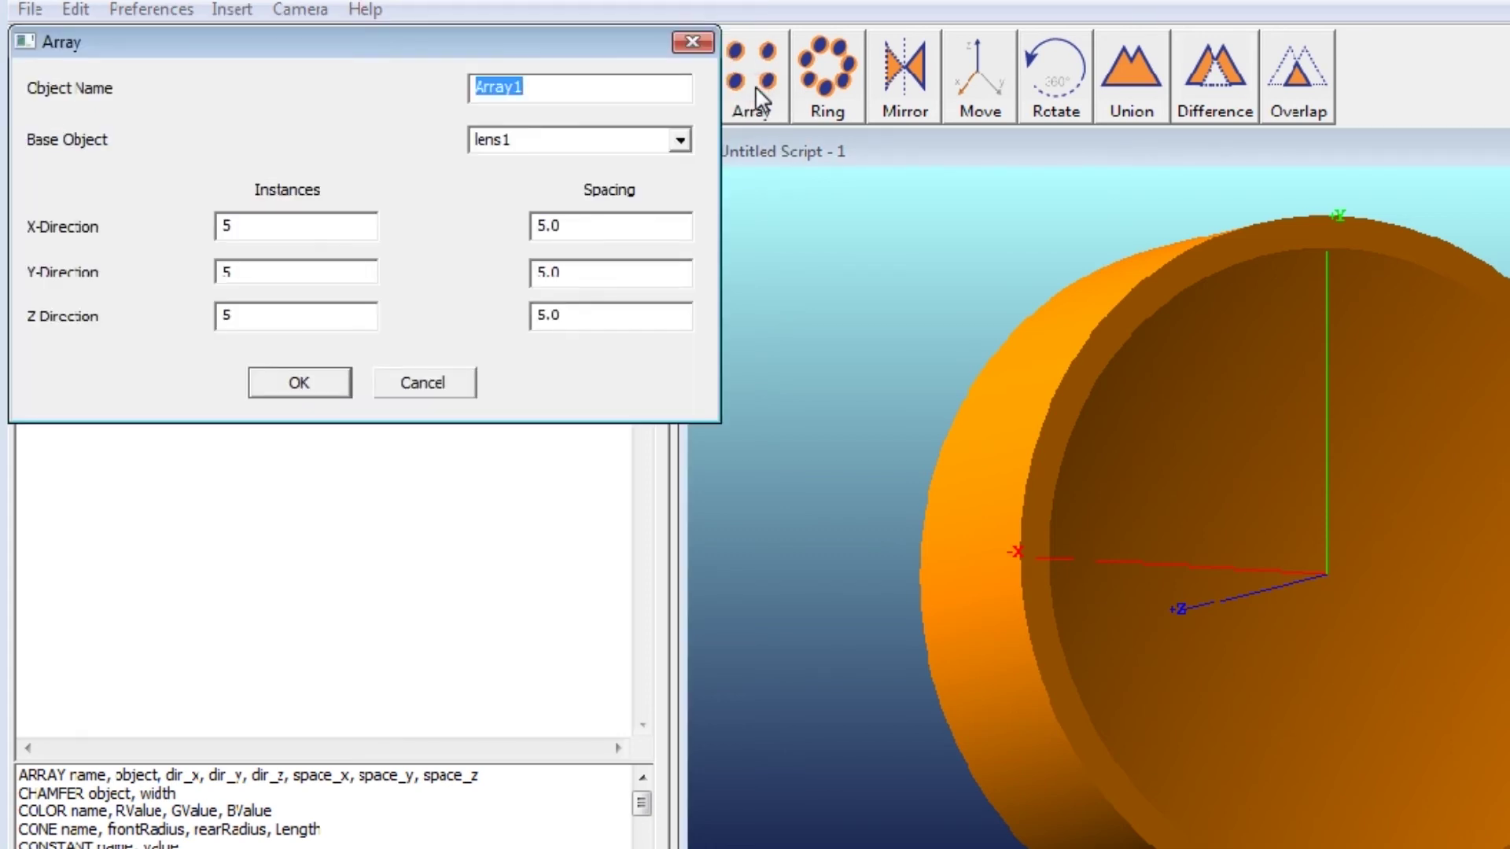
click(678, 140)
click(678, 140)
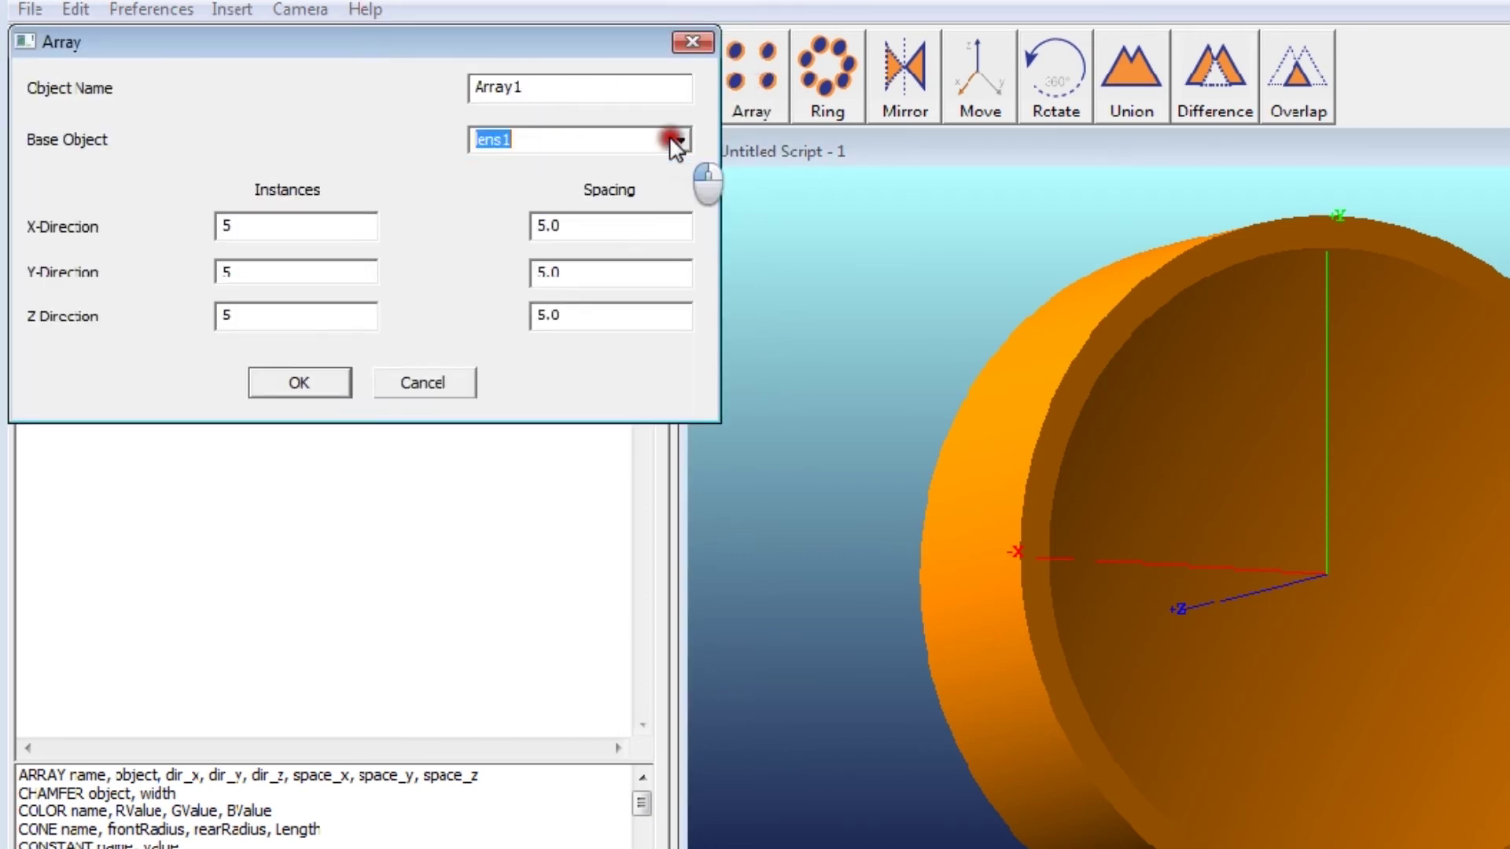
click(573, 91)
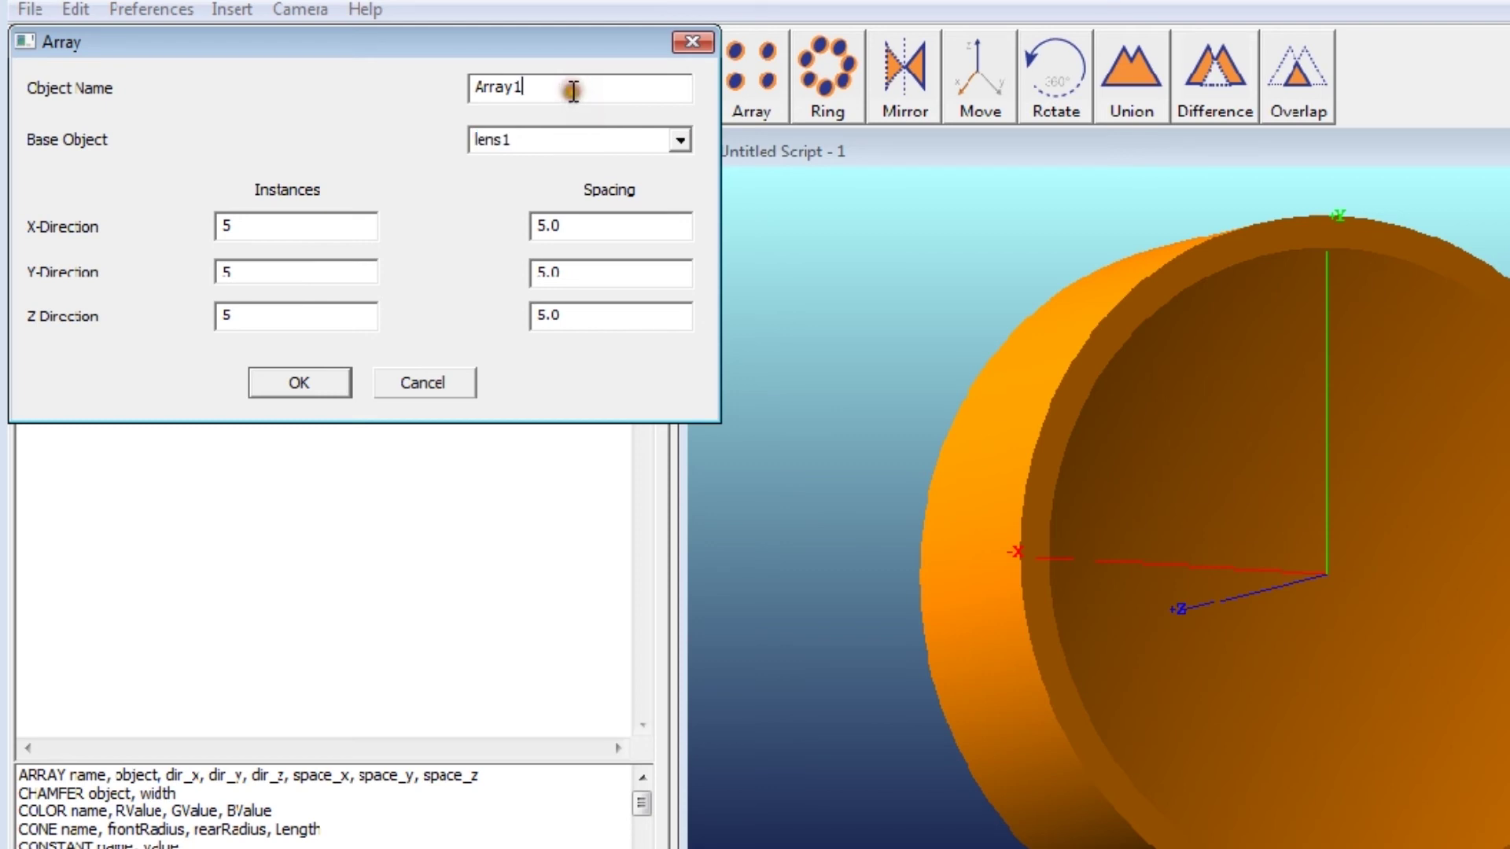
click(280, 225)
click(265, 262)
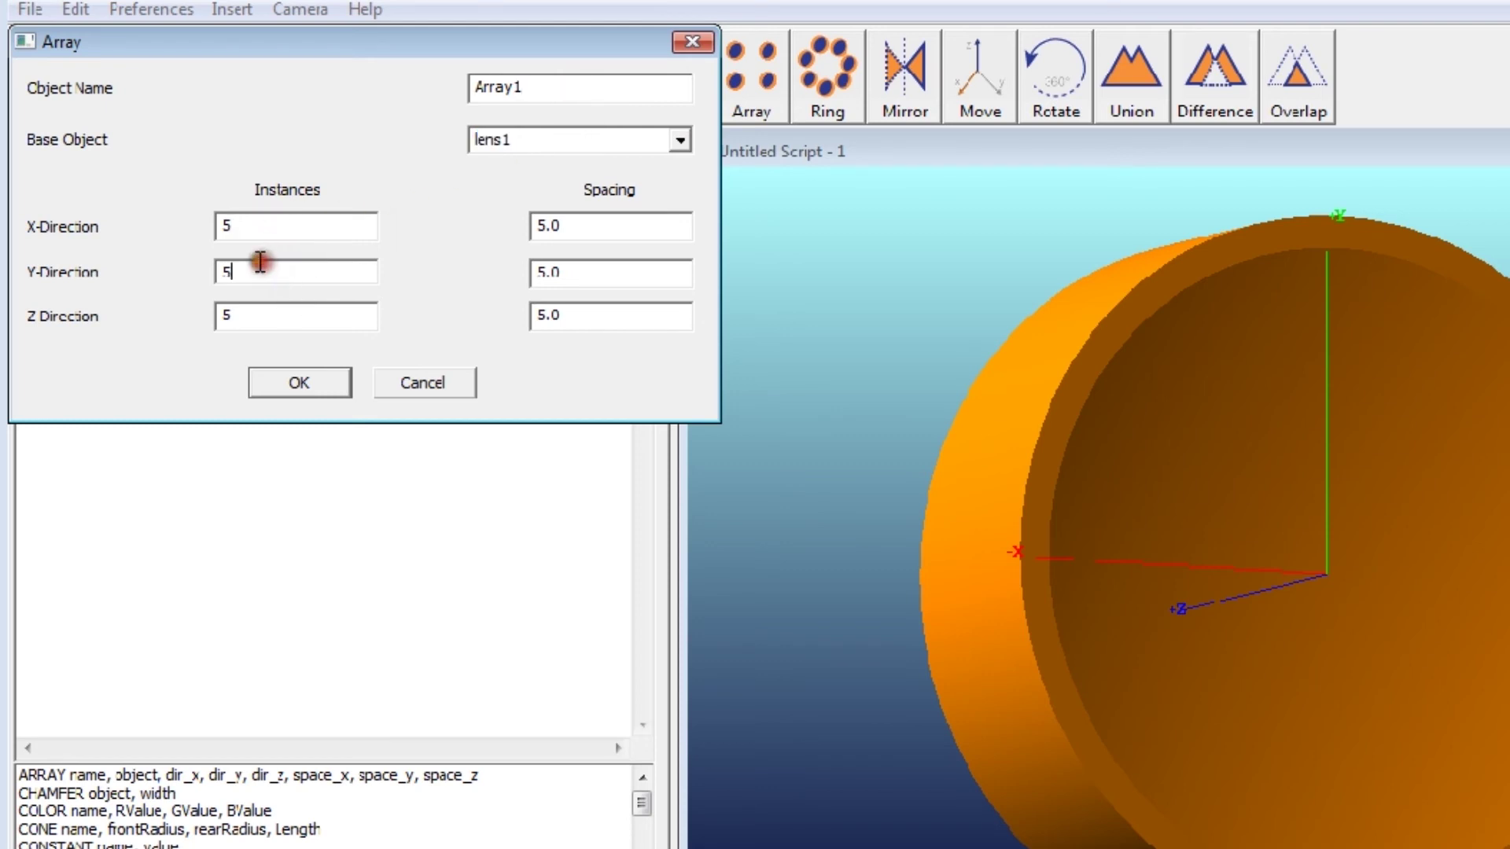
click(264, 311)
key(BackSpace)
text(1)
Add the ARRAY Array1 line to the script and orbit the resulting 5×5 lens grid.
click(319, 385)
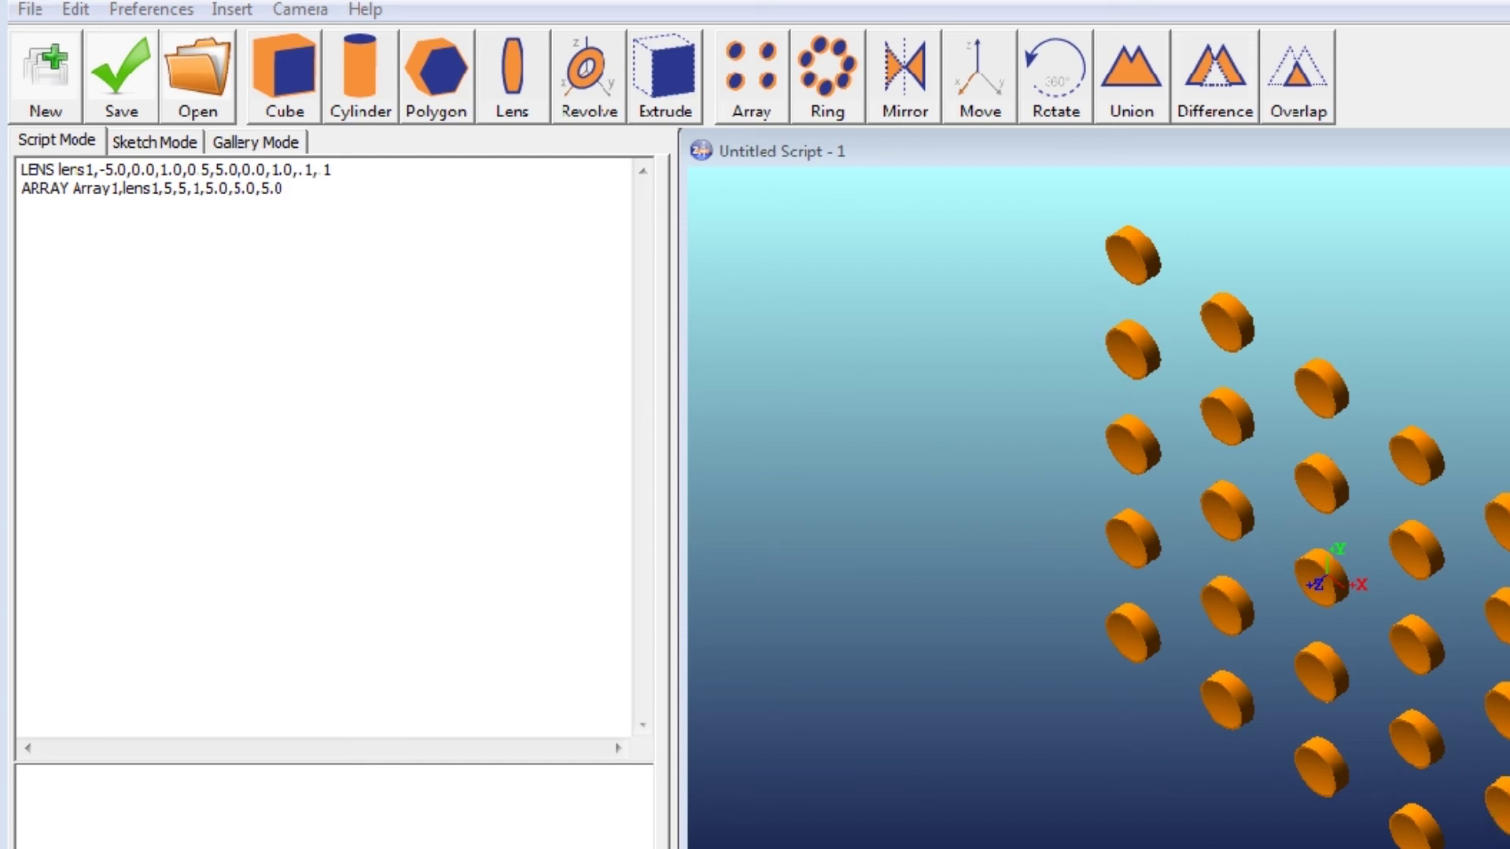
drag(1337, 708, 755, 182)
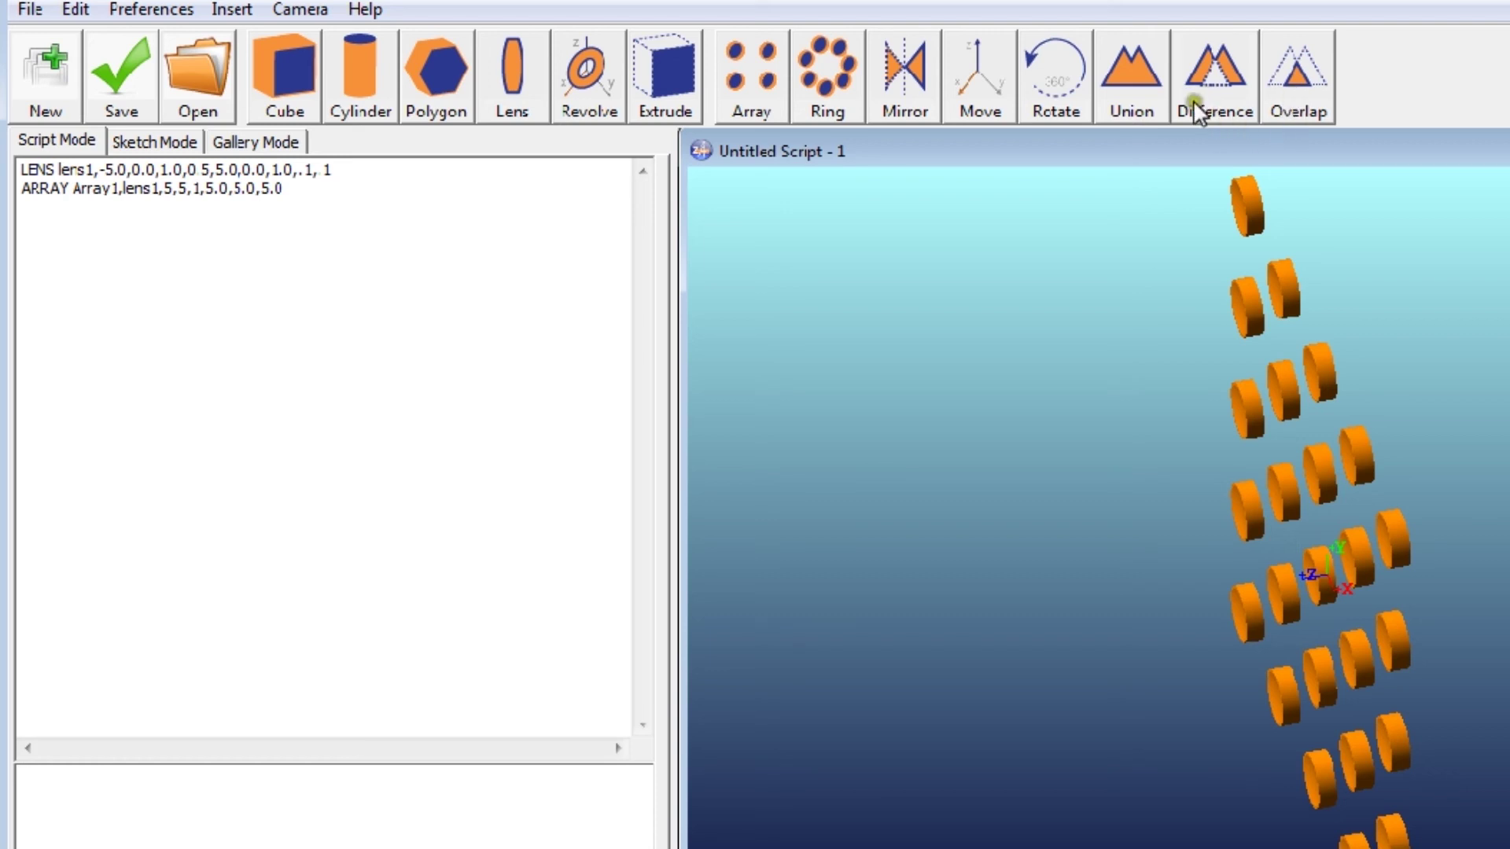
click(123, 190)
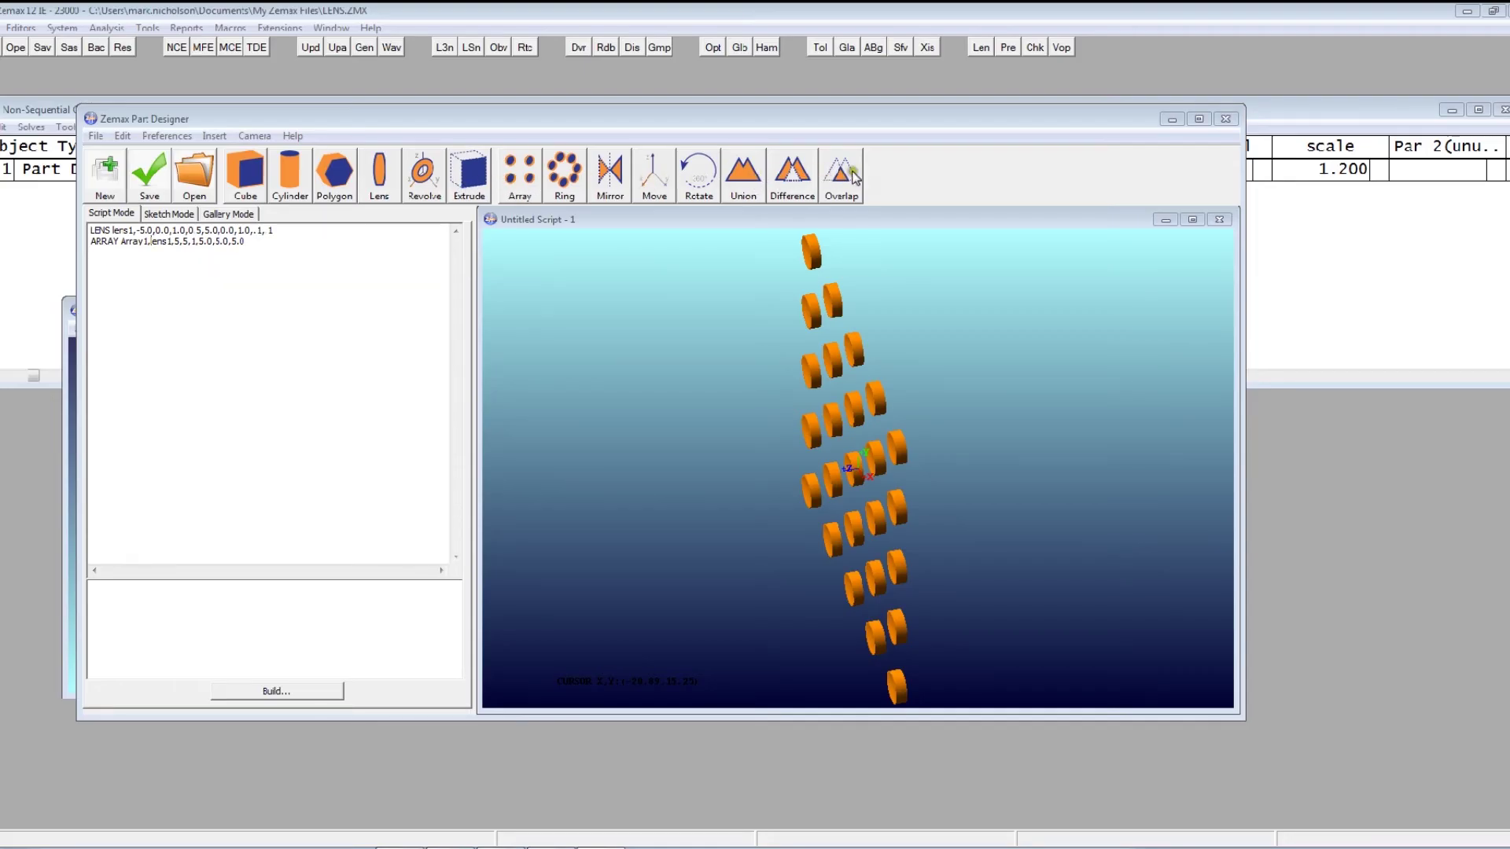
Look through the insertable script commands without adding any.
click(213, 136)
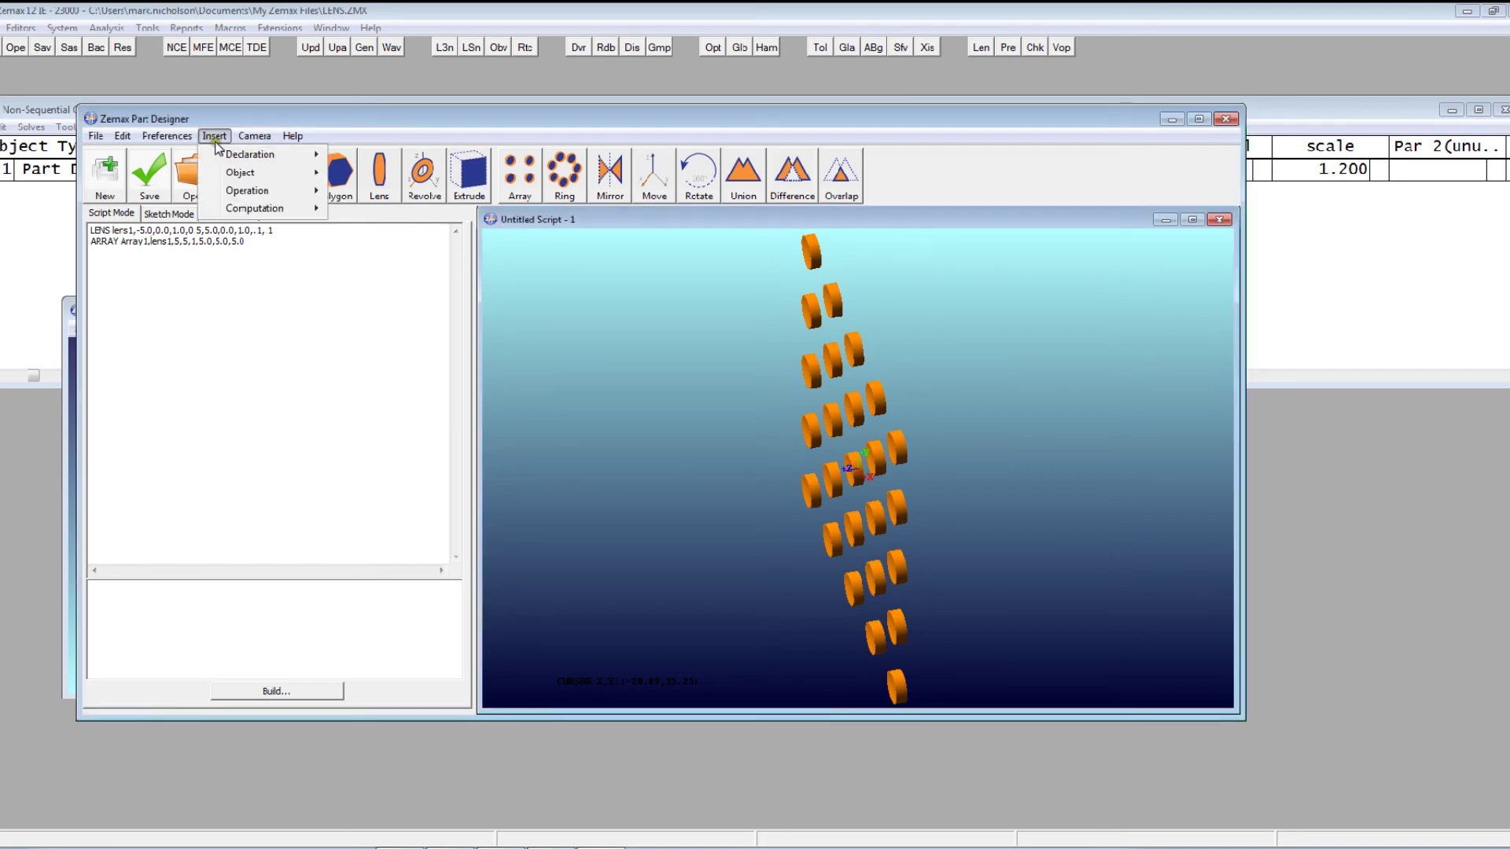
mouse_move(229, 156)
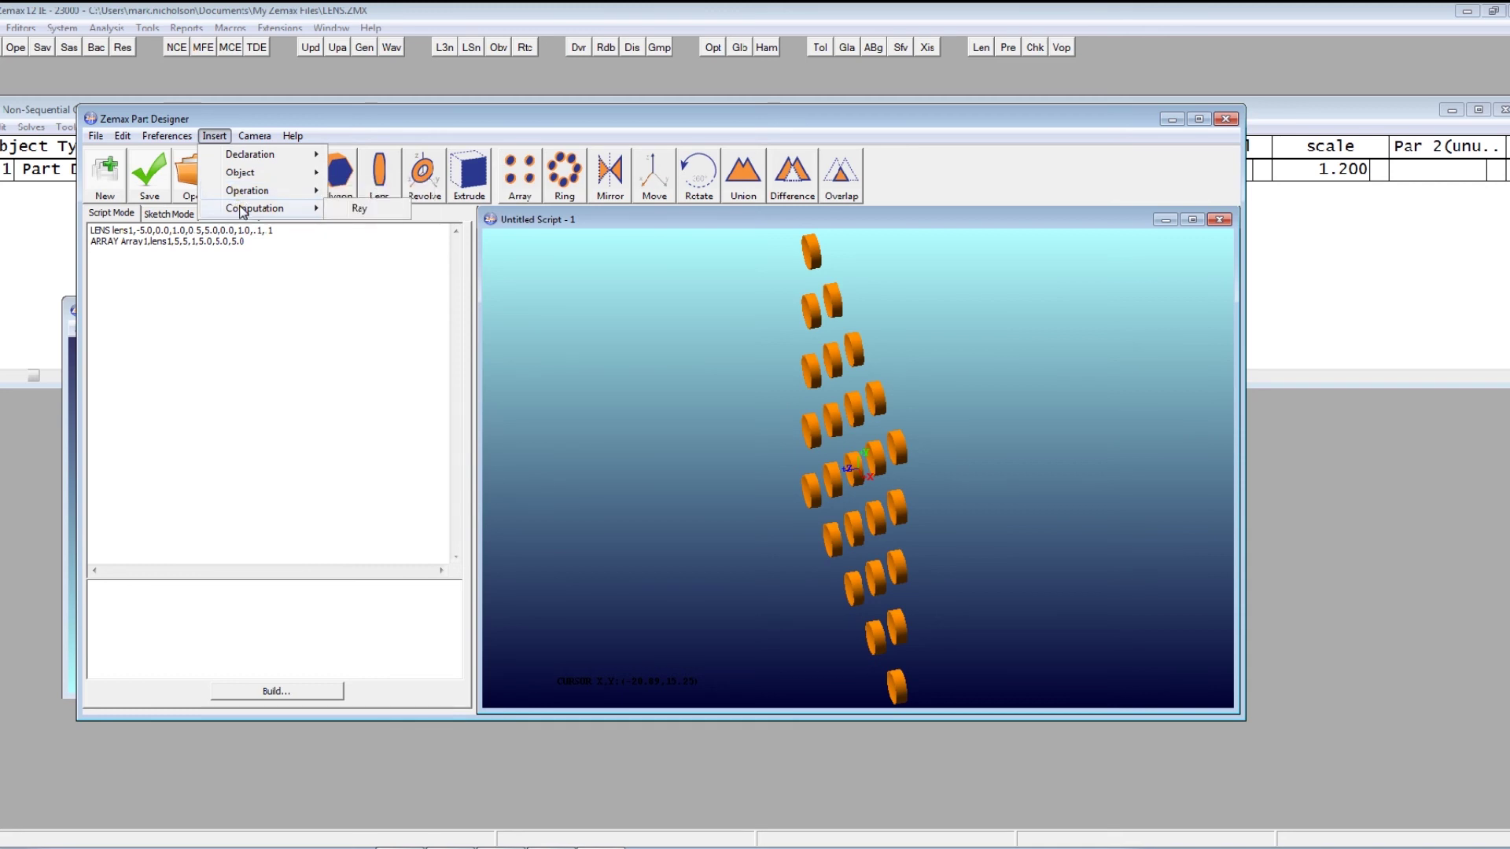
click(222, 362)
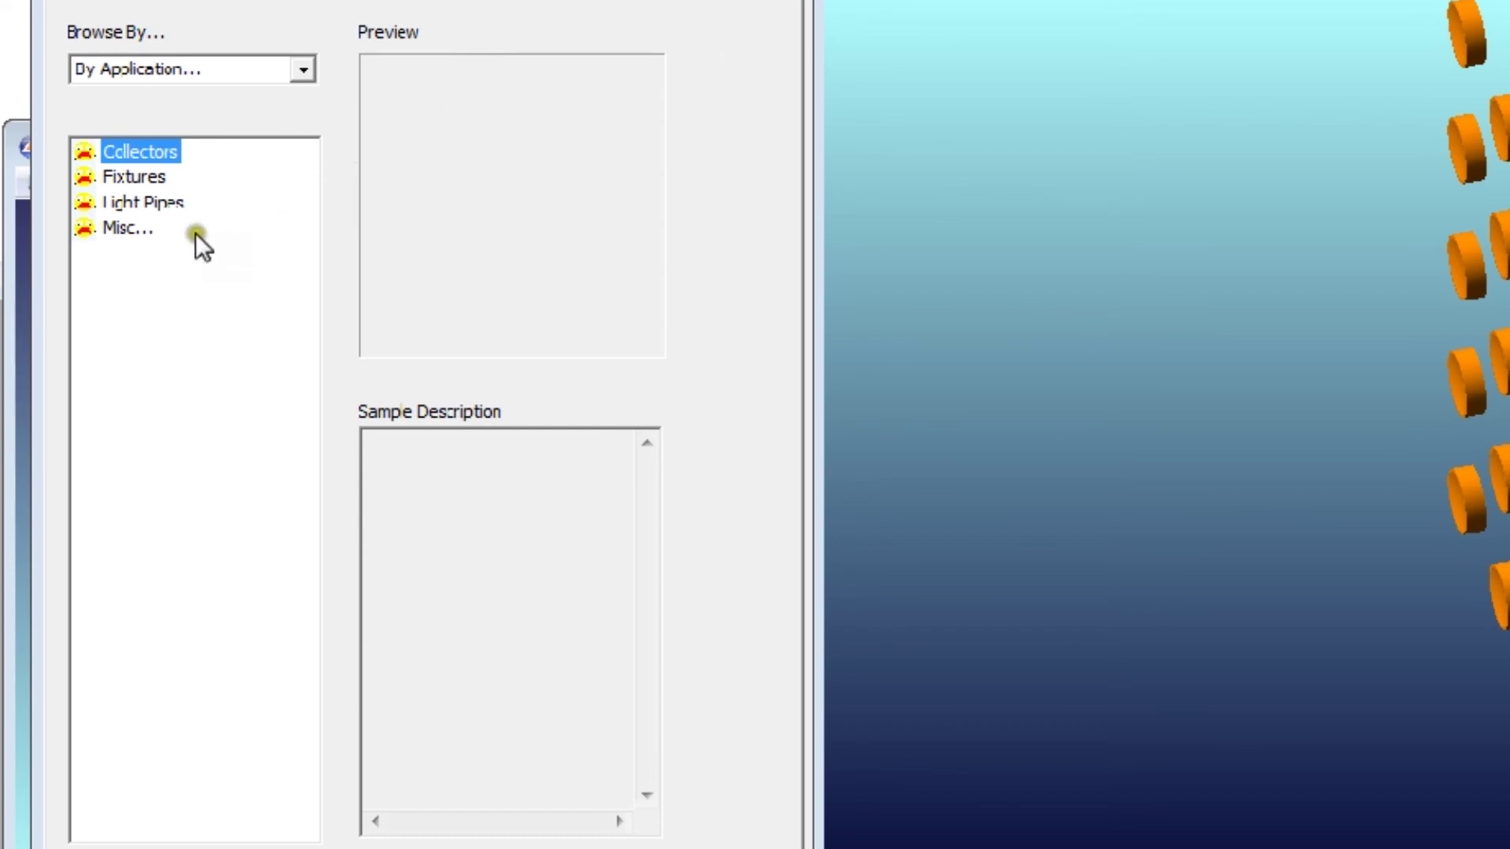
Expand the Misc gallery and preview Flashlight.ZPO, LedDieArray.ZPO and Diffusor.ZPO, then show the File menu.
double_click(134, 223)
click(192, 202)
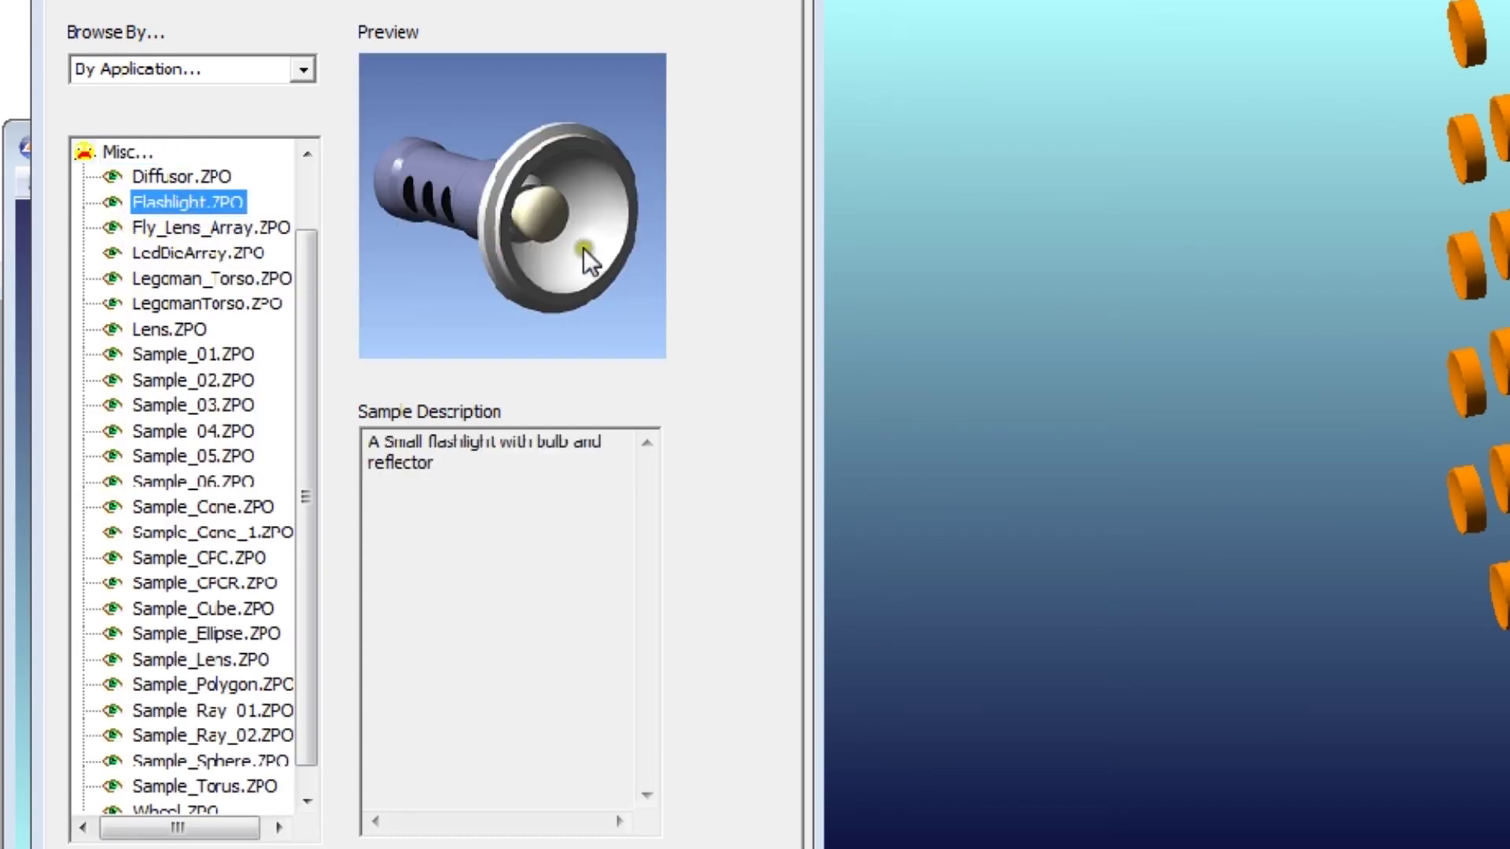
click(146, 254)
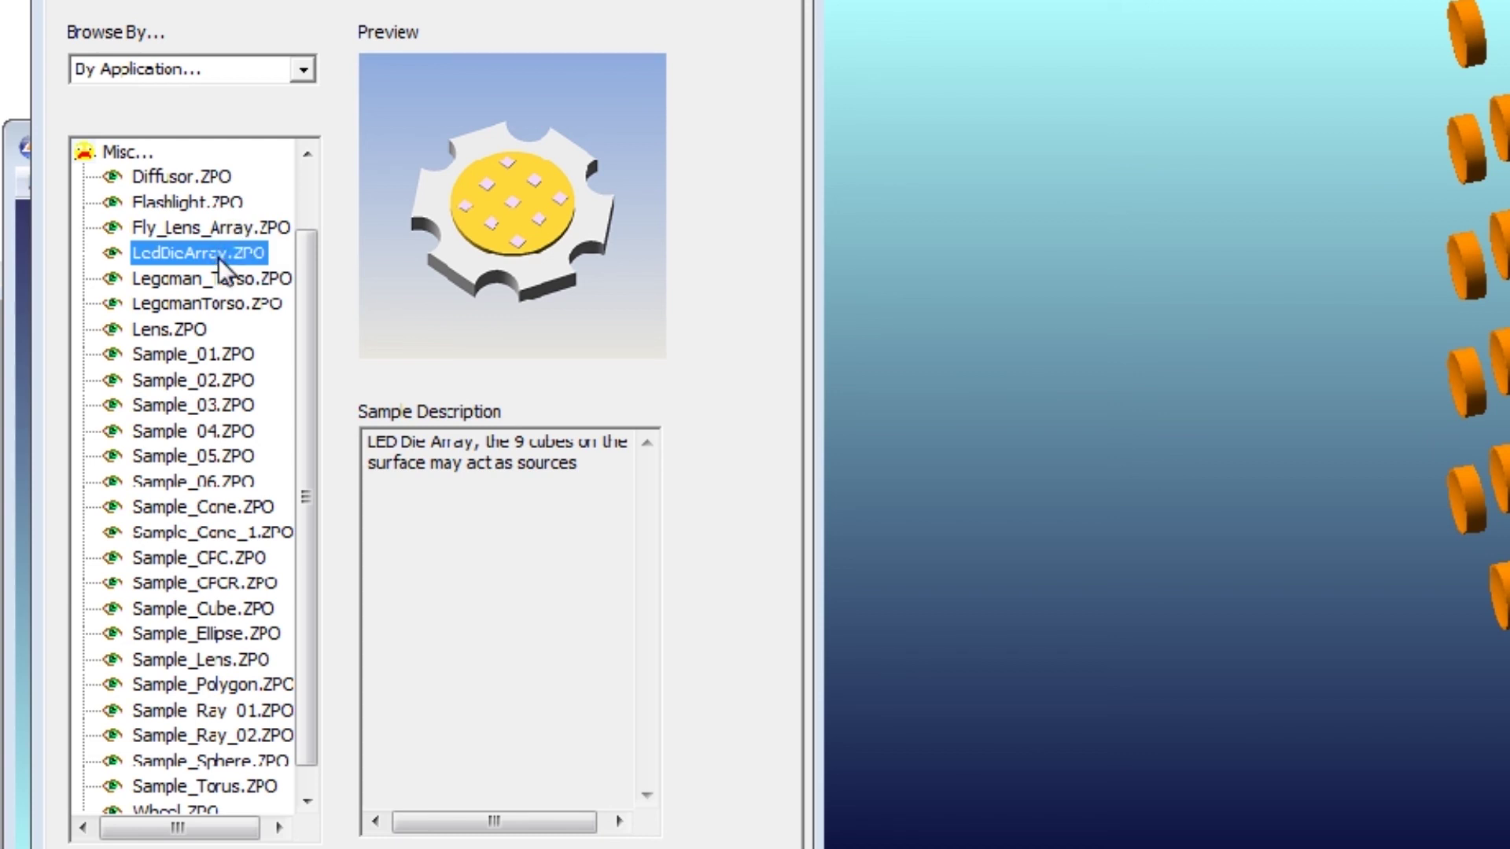
click(184, 176)
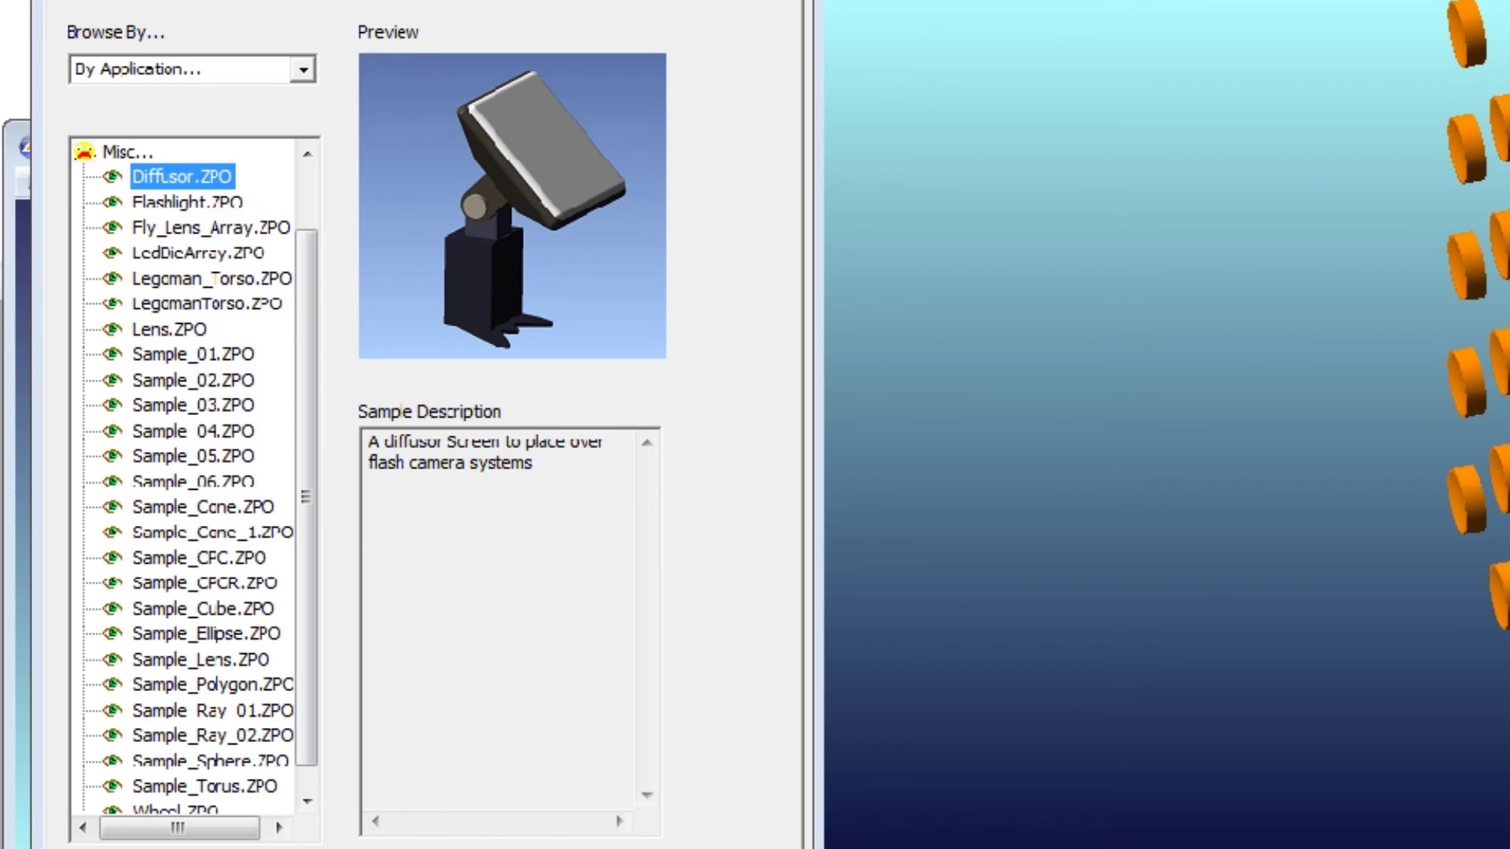
key(alt+f)
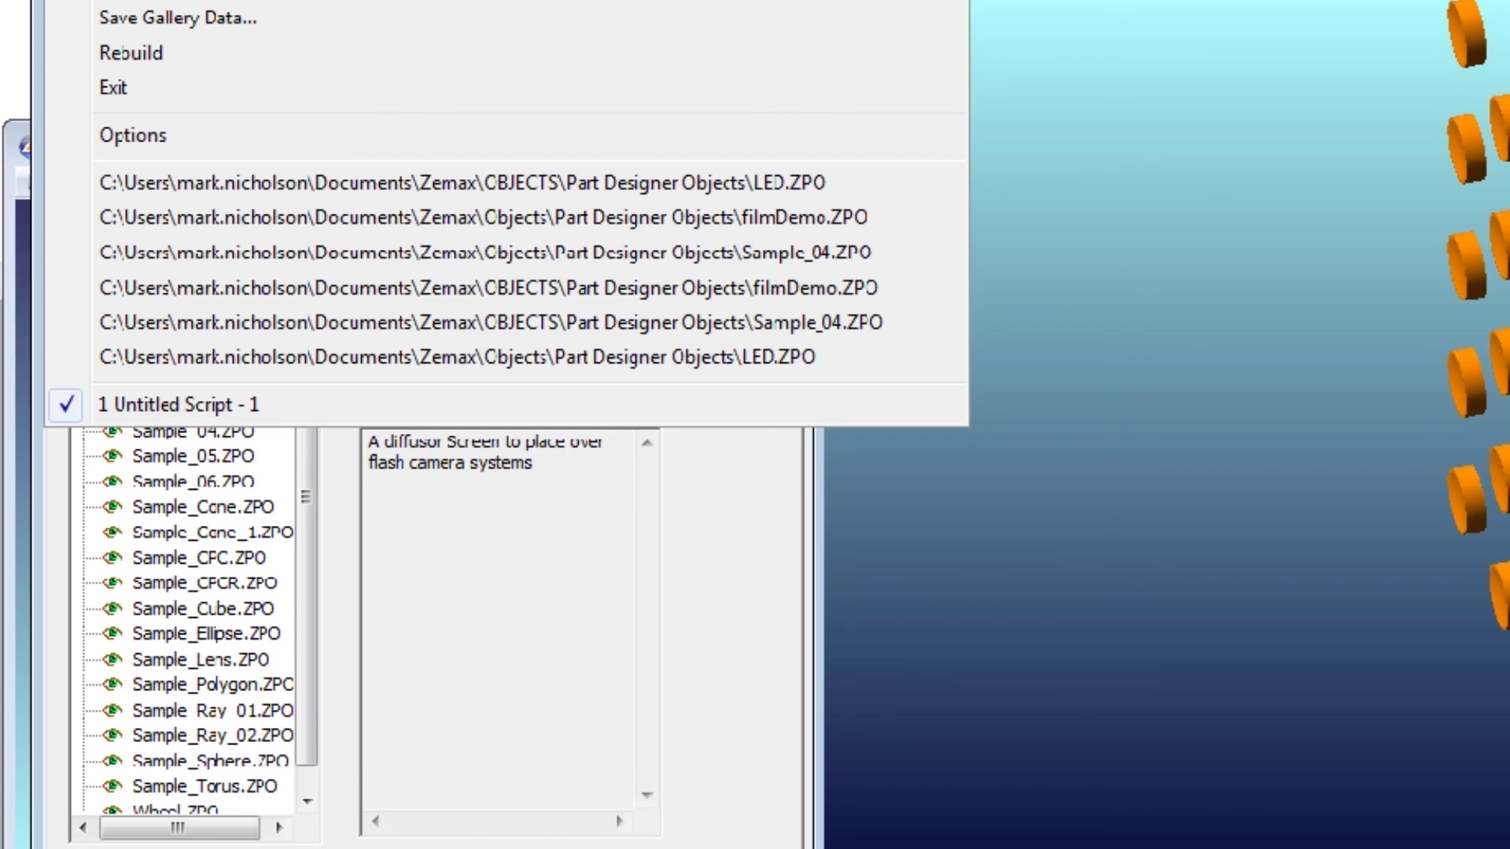
click(229, 18)
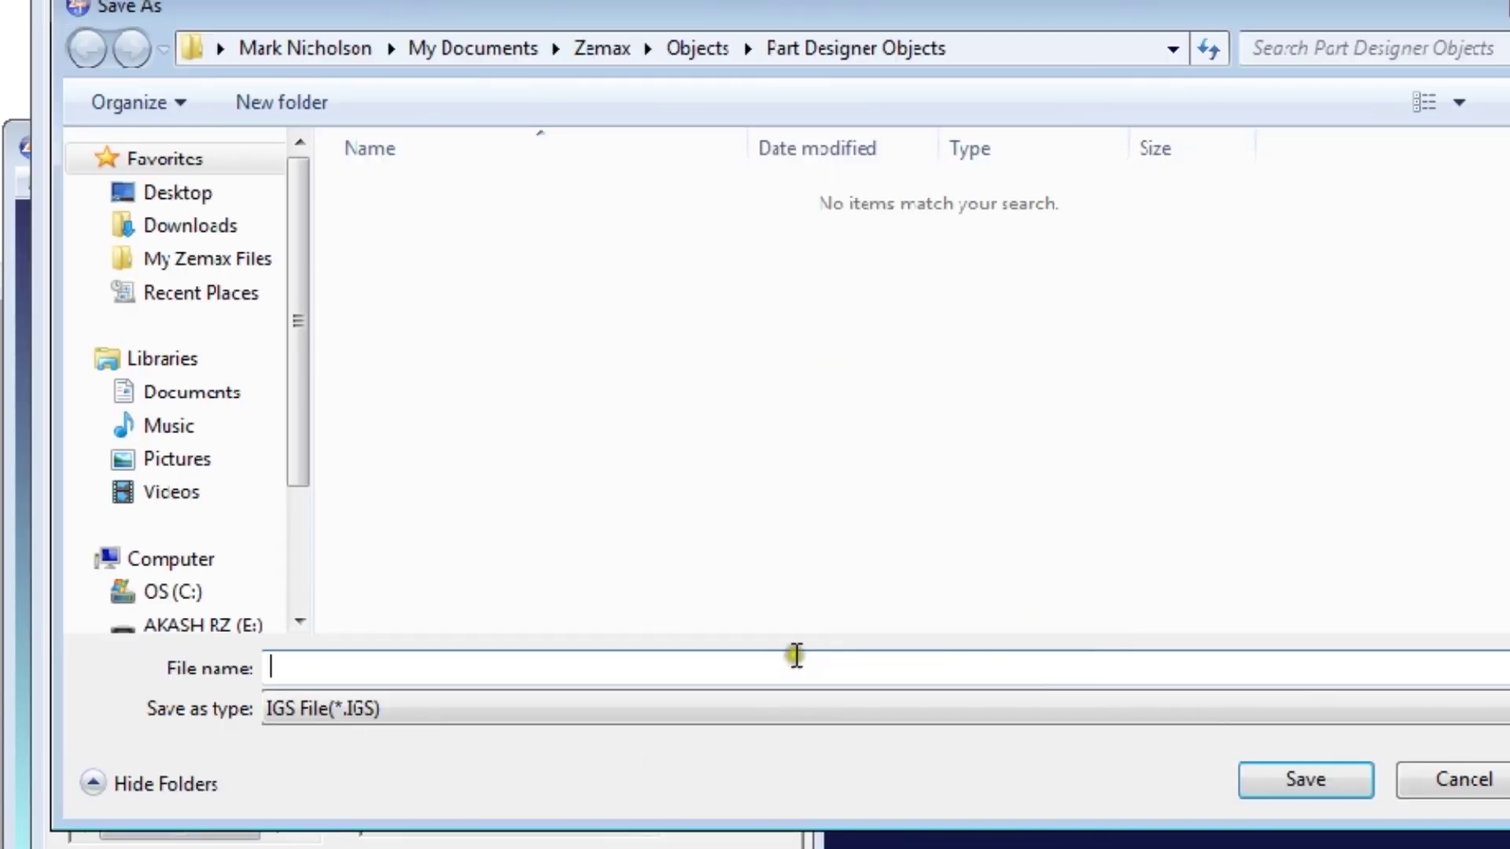
click(733, 708)
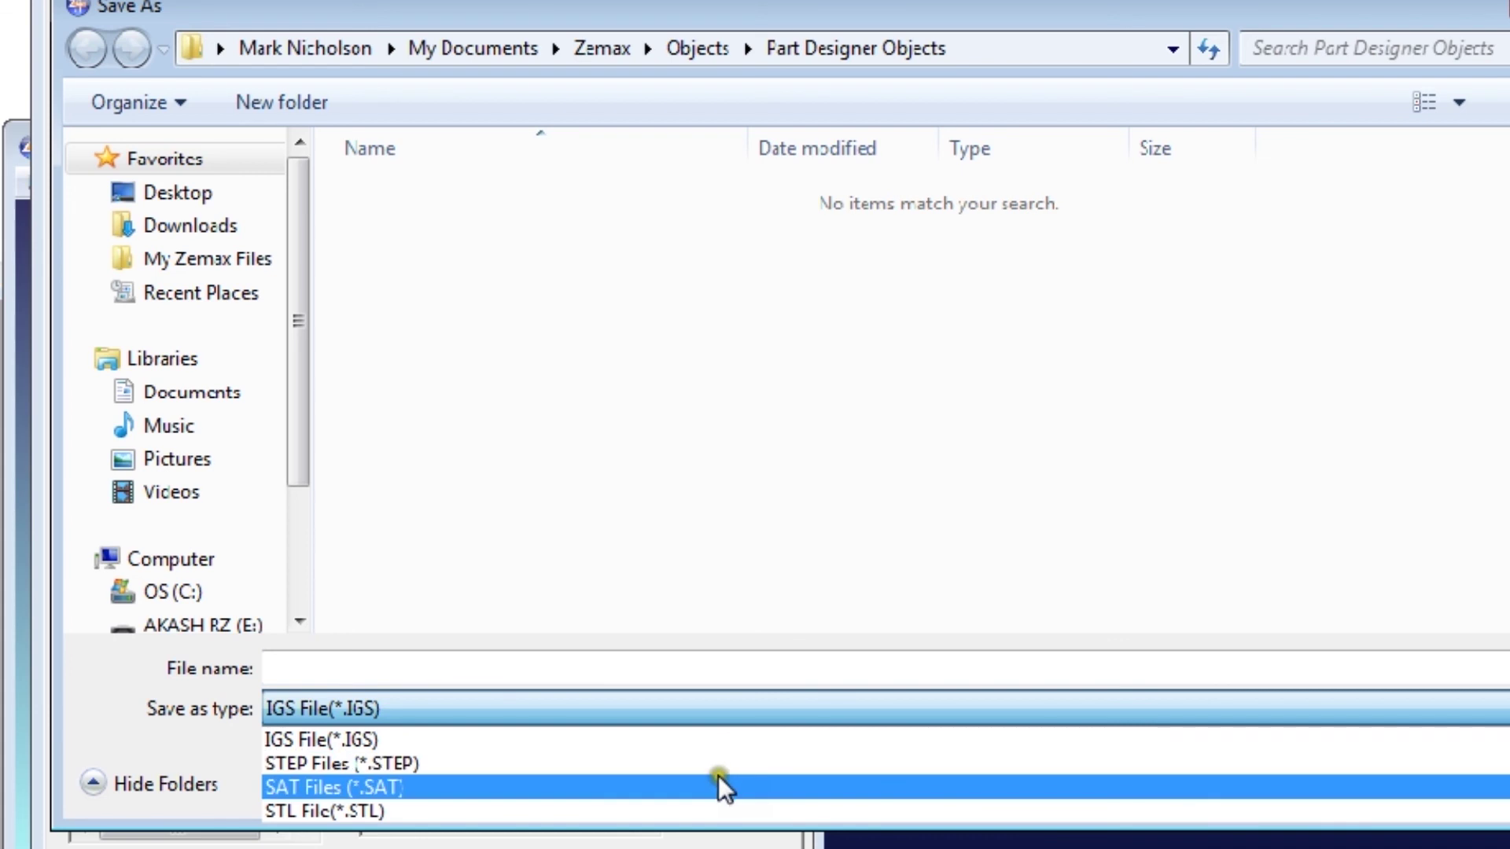
click(693, 629)
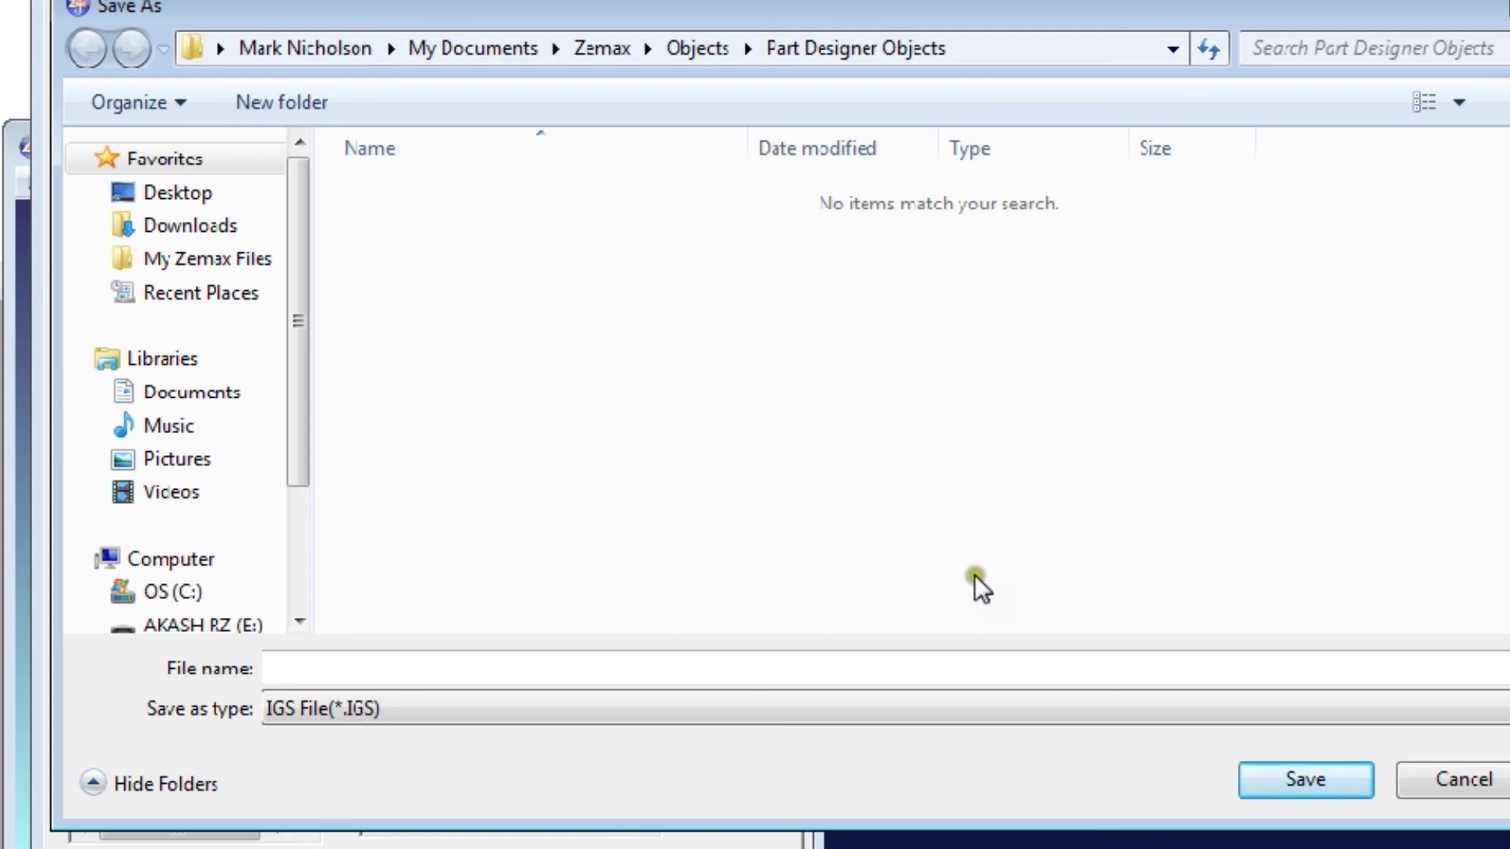
click(1460, 779)
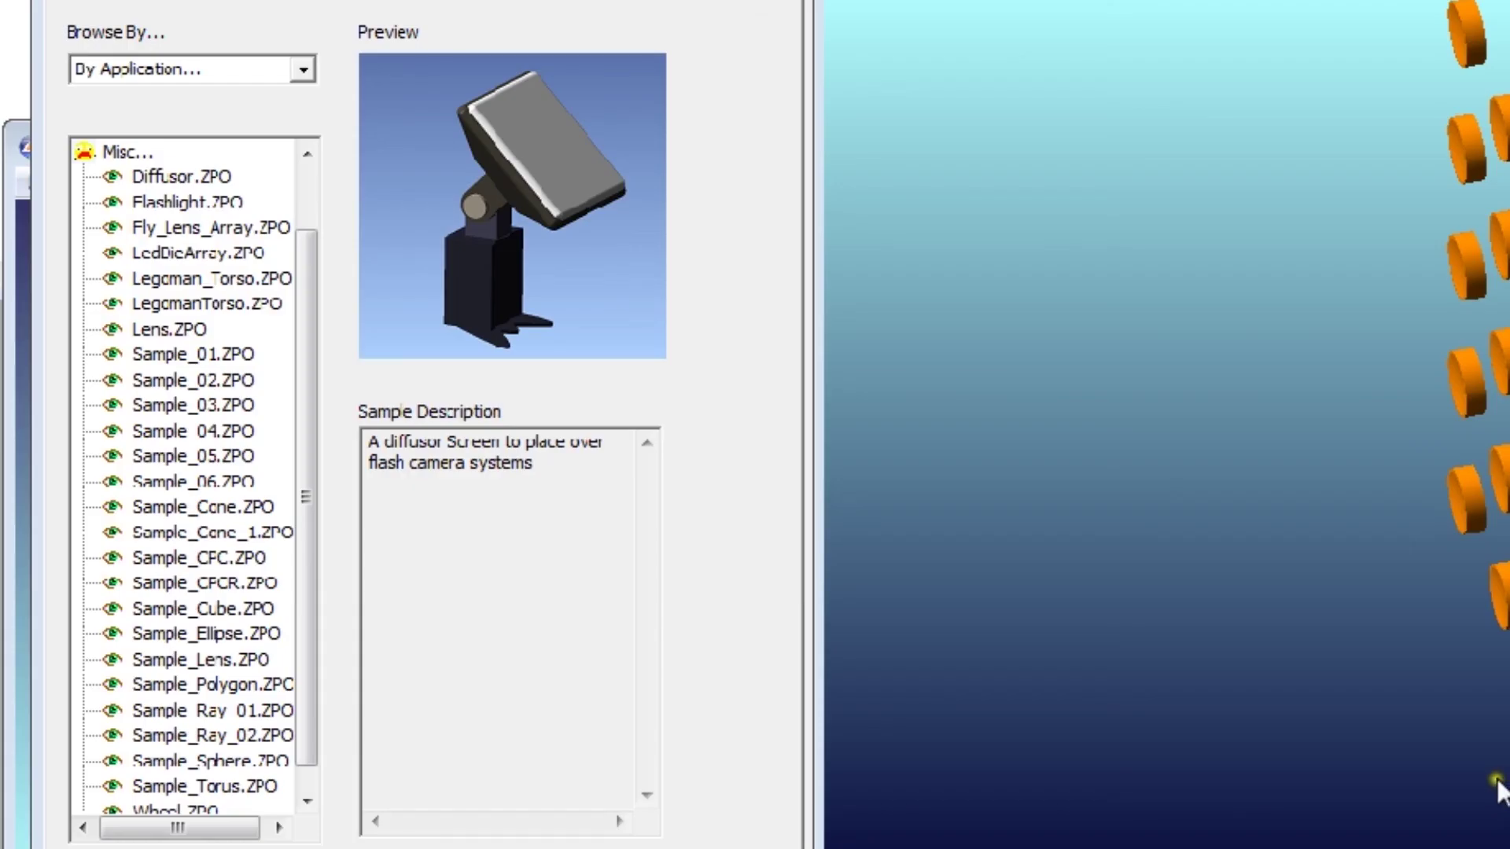
click(519, 292)
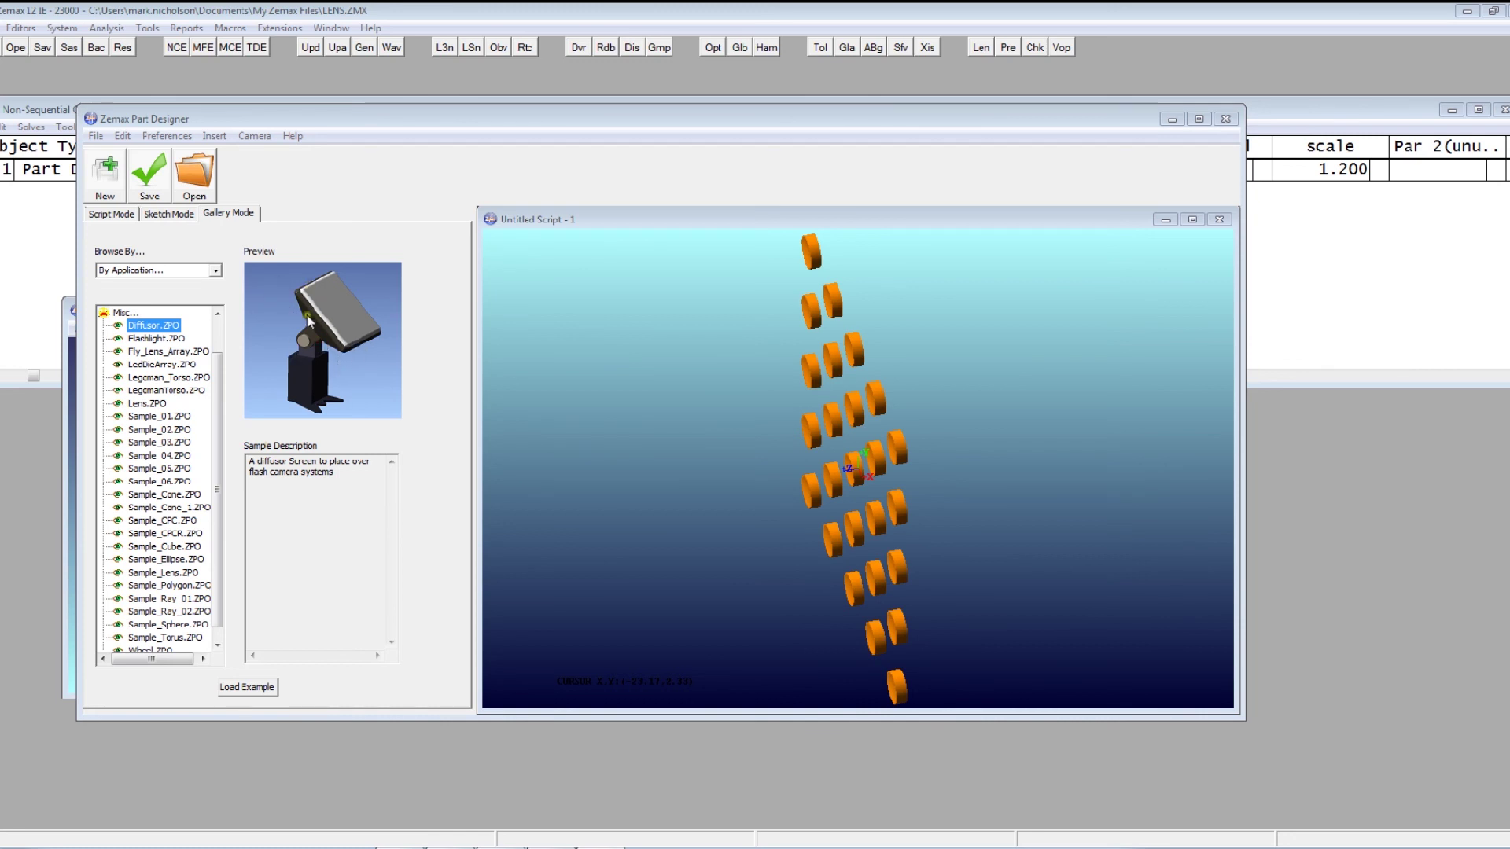
Bring Part Designer forward and go via Sketch Mode back to the lens1 array script.
click(913, 521)
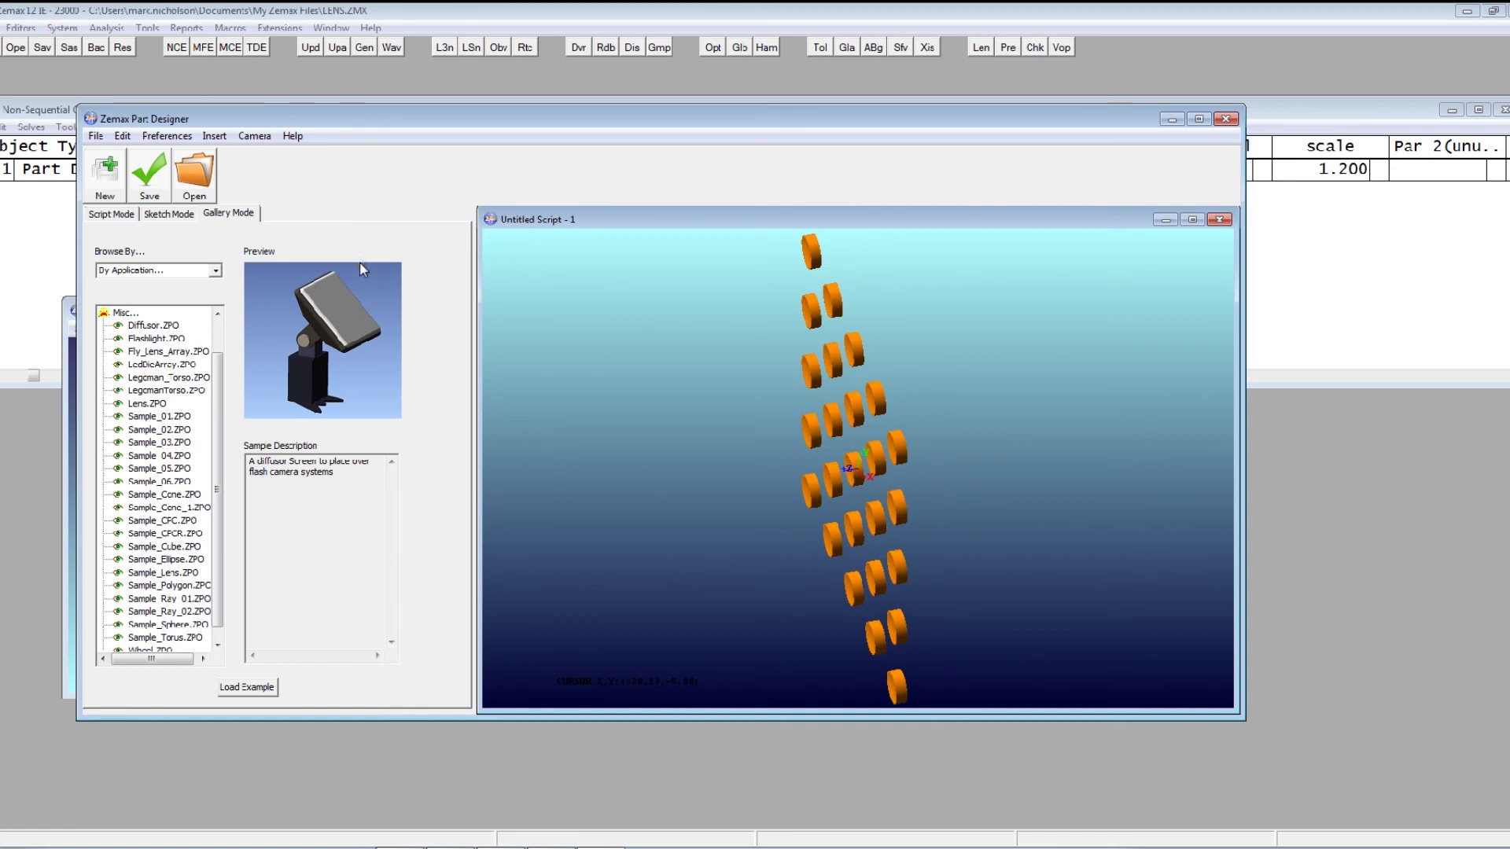
click(180, 217)
click(98, 214)
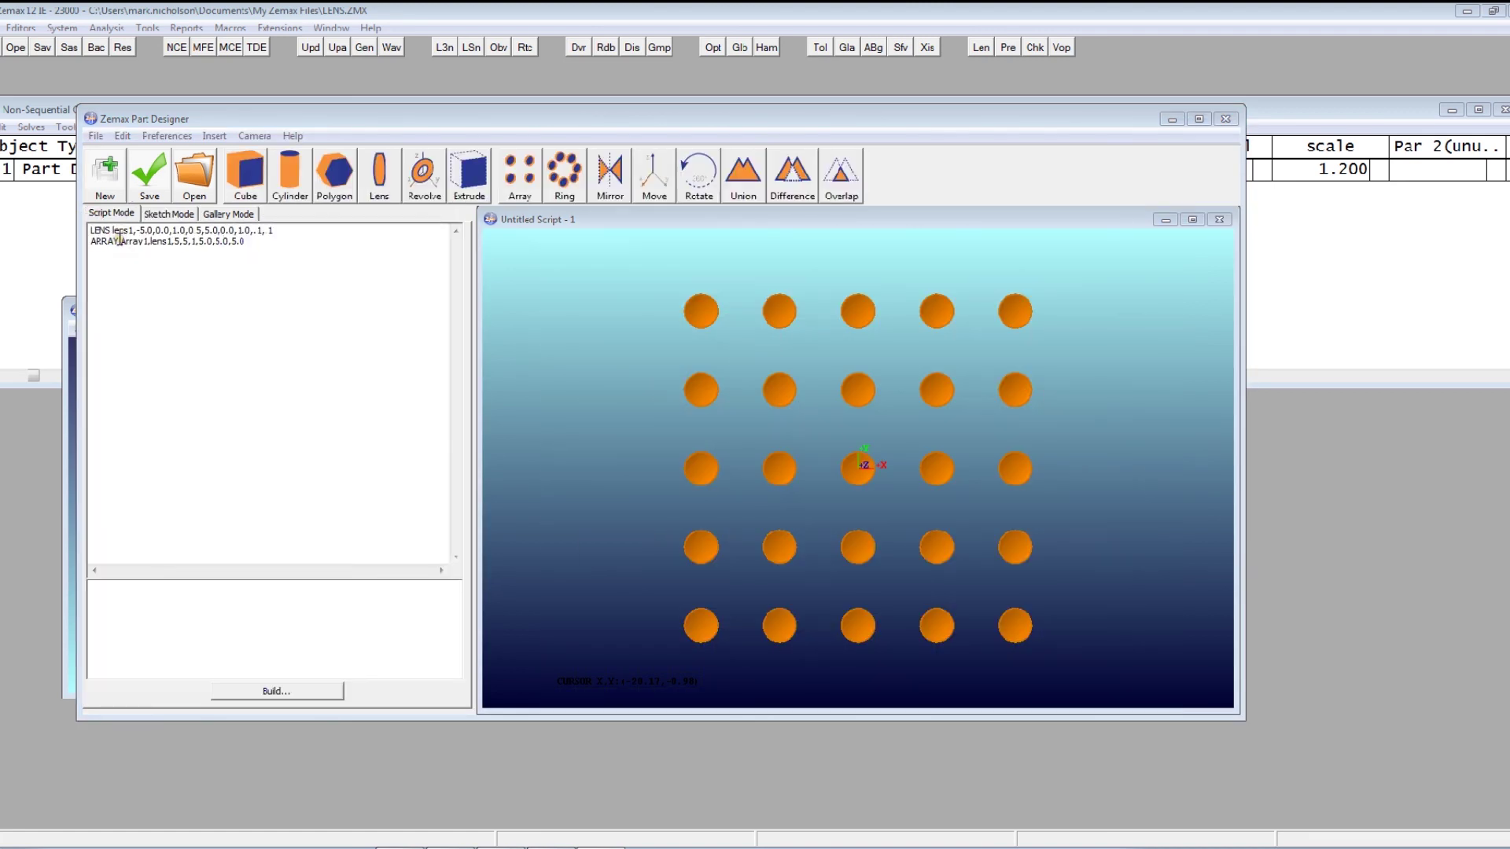